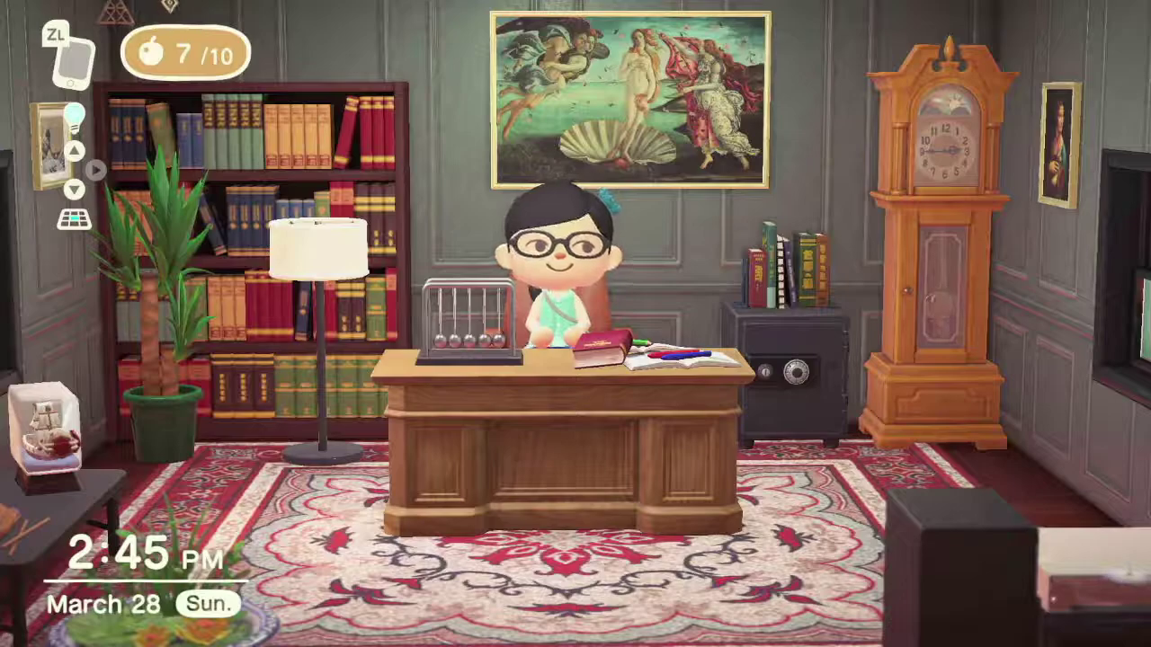
- Open the first solid dark-red pattern in Custom Designs for editing
{"action": "key", "text": "ZL"}
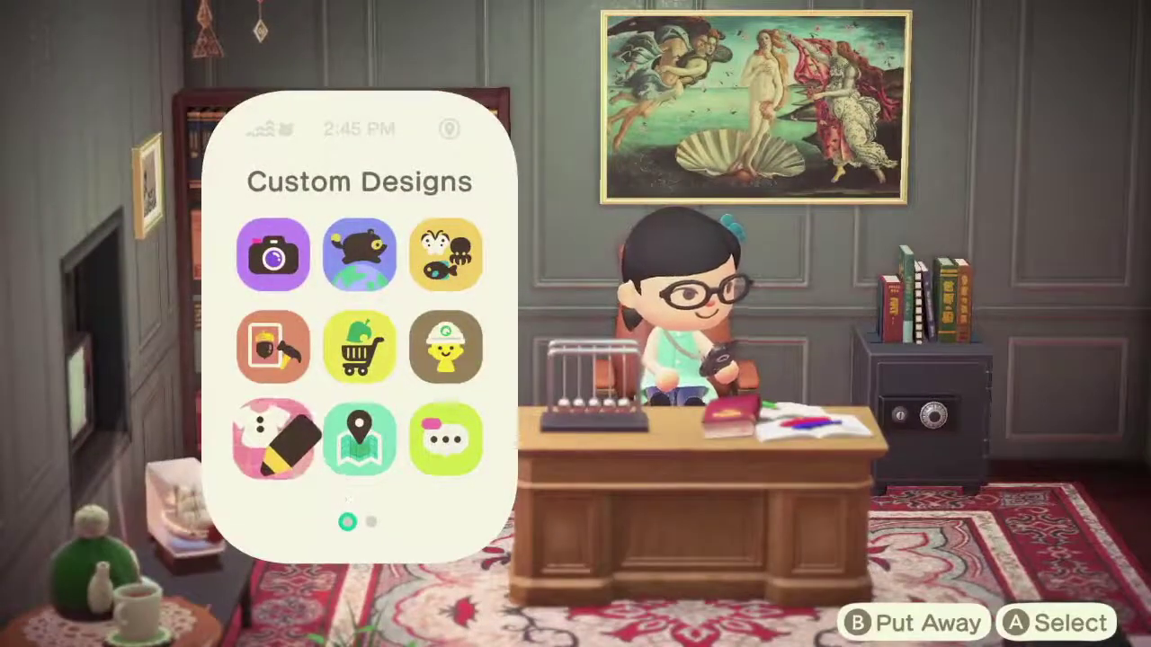
{"action": "key", "text": "a"}
{"action": "key", "text": "Down"}
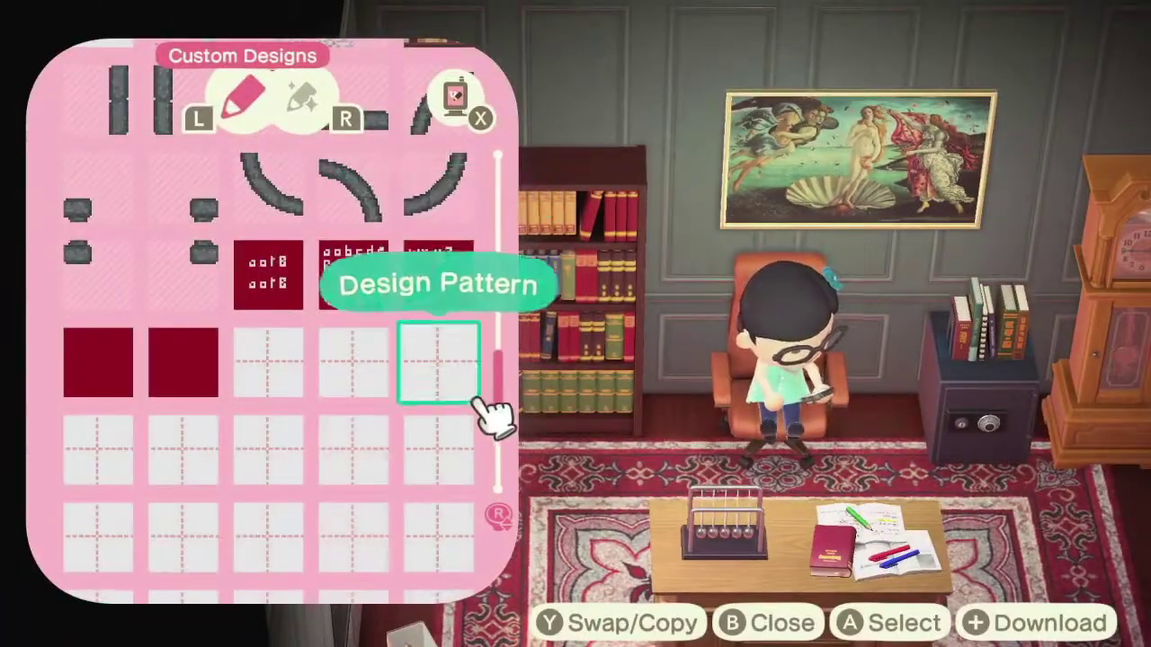
{"action": "key", "text": "Left"}
{"action": "key", "text": "Left"}
{"action": "key", "text": "Left"}
{"action": "key", "text": "Left"}
{"action": "key", "text": "a"}
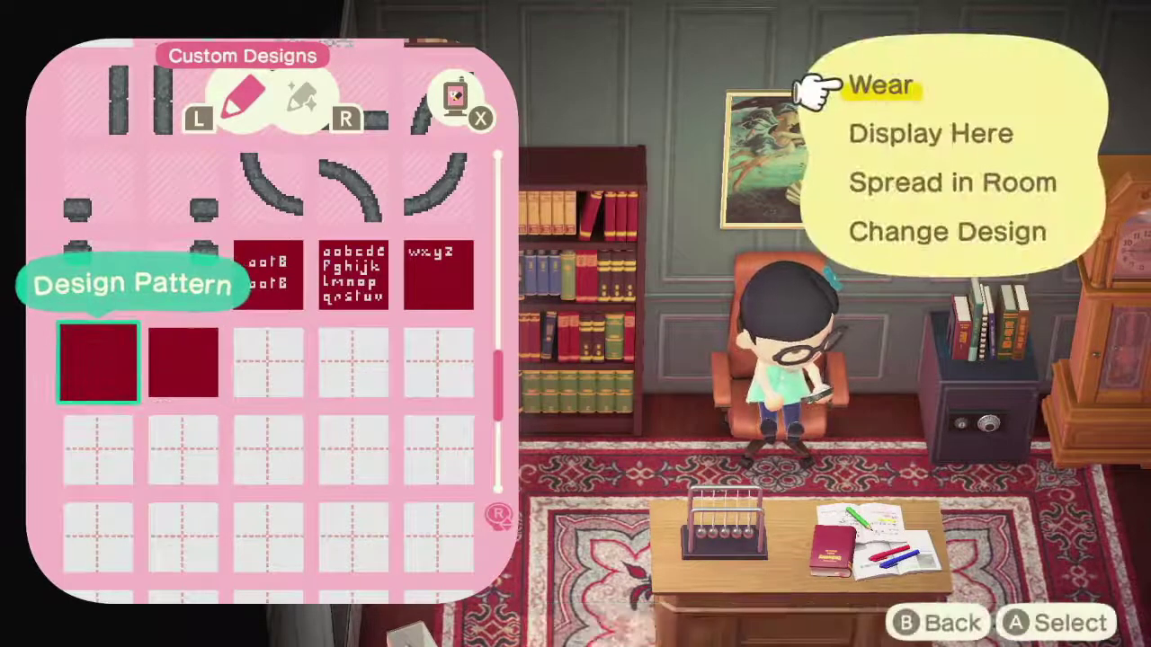
{"action": "key", "text": "Down"}
{"action": "key", "text": "Down"}
{"action": "key", "text": "Down"}
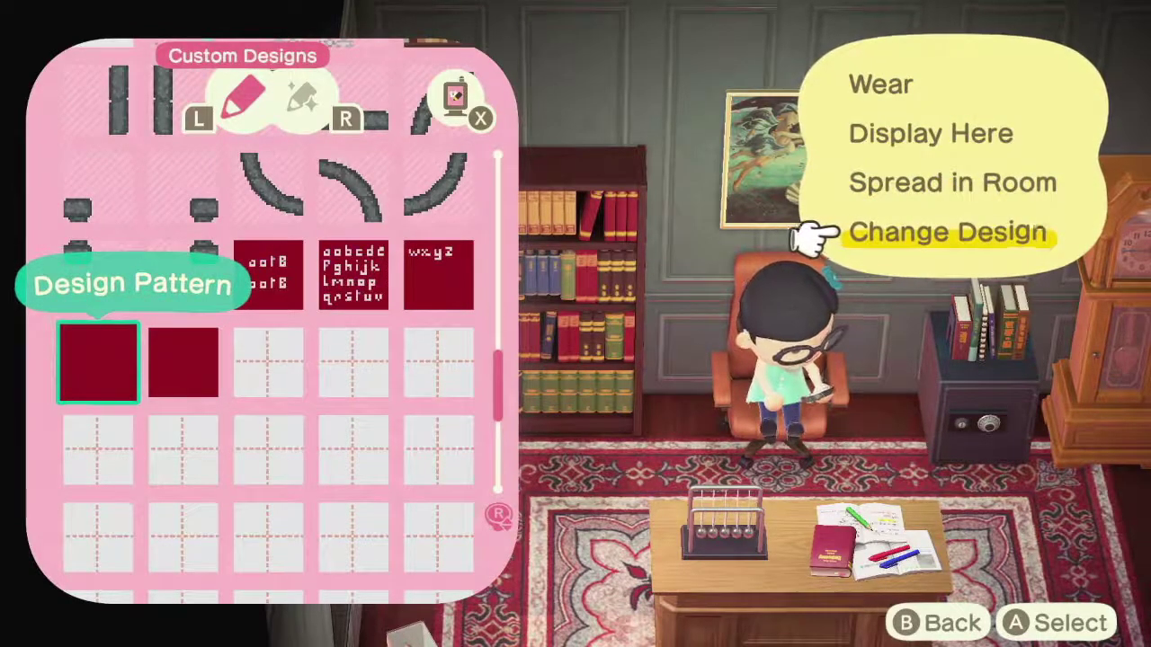
{"action": "key", "text": "a"}
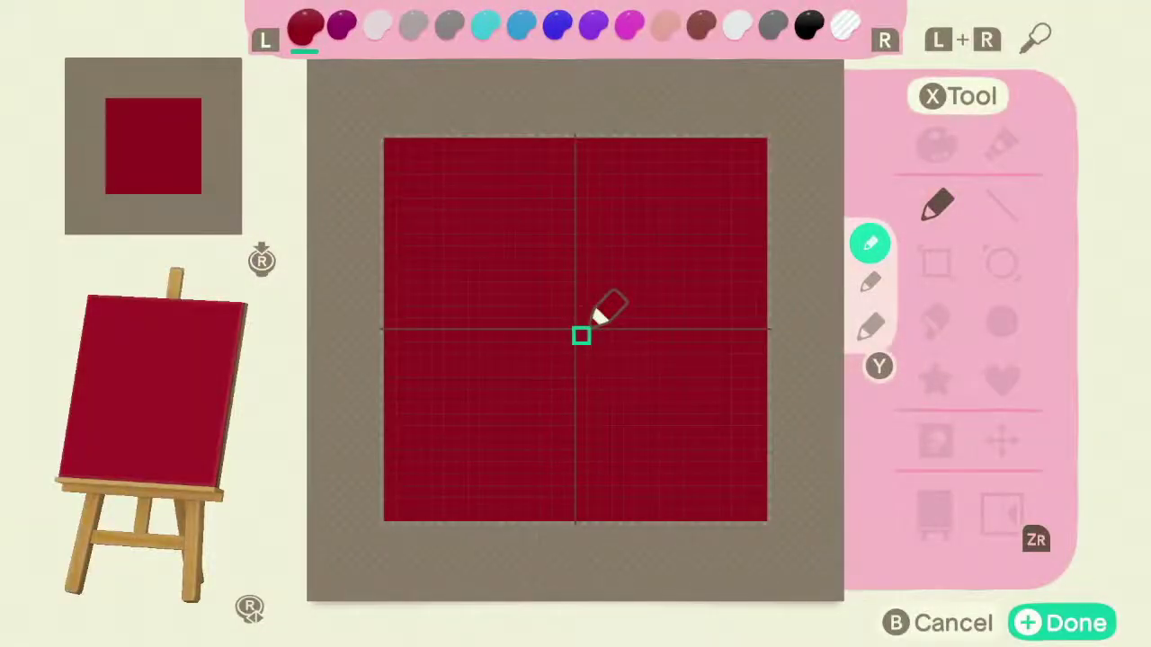
- Examine the palette's purple, off-white and two grey shades as lettering colours
{"action": "key", "text": "r"}
{"action": "key", "text": "r"}
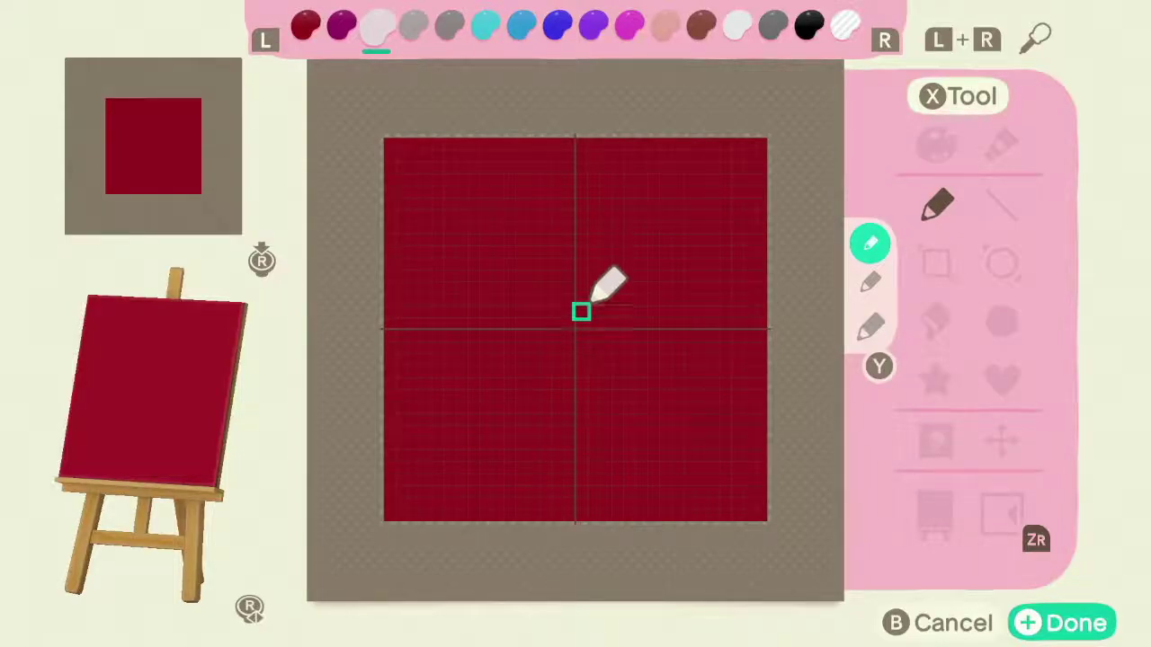
{"action": "key", "text": "l"}
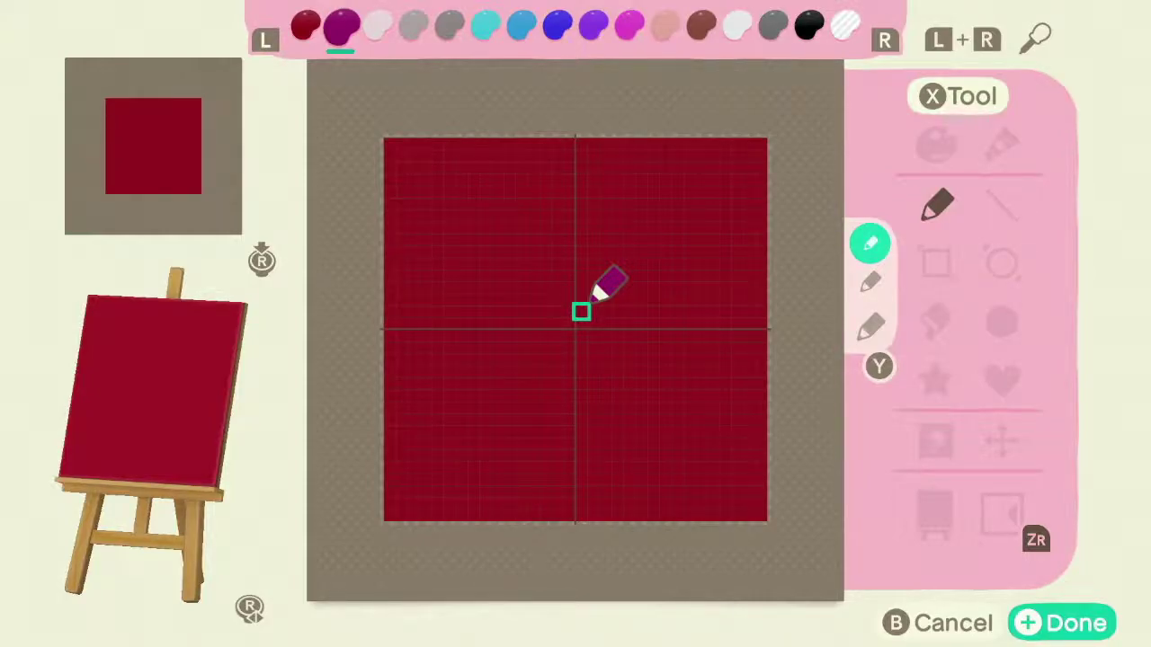
{"action": "key", "text": "r"}
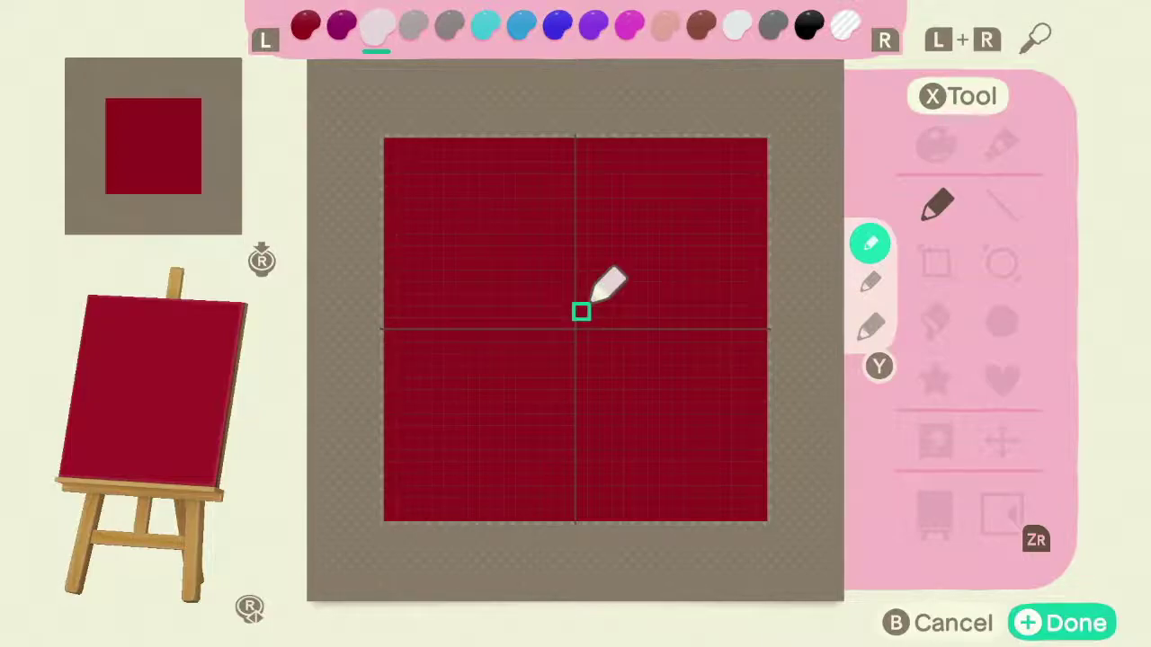
{"action": "key", "text": "r"}
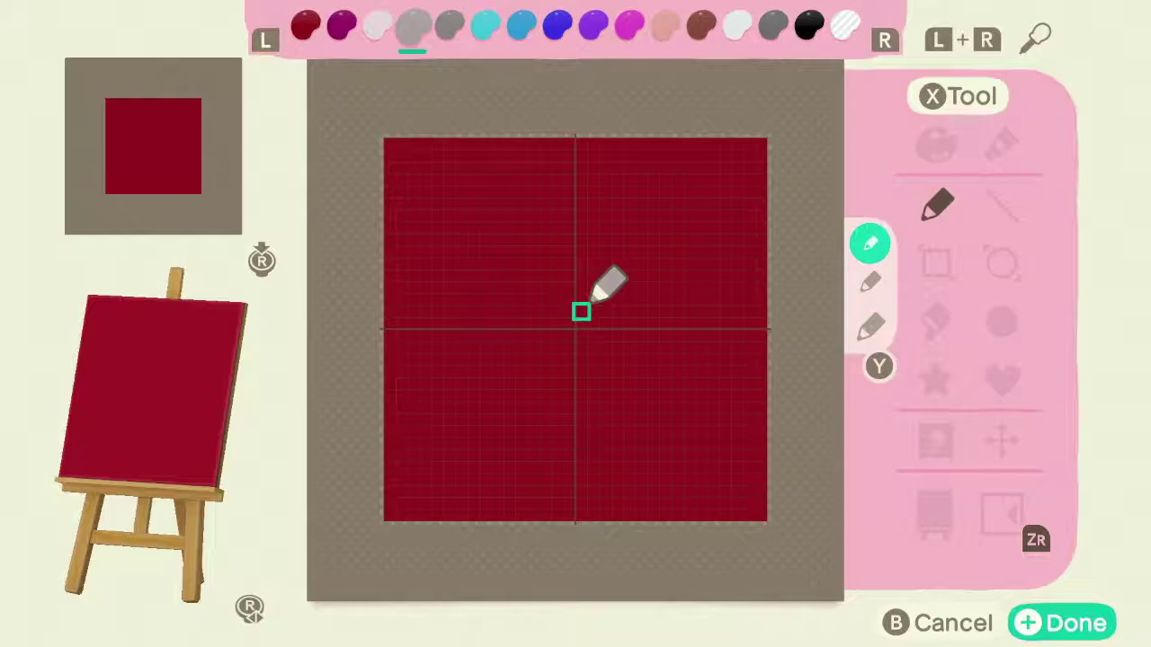
{"action": "key", "text": "r"}
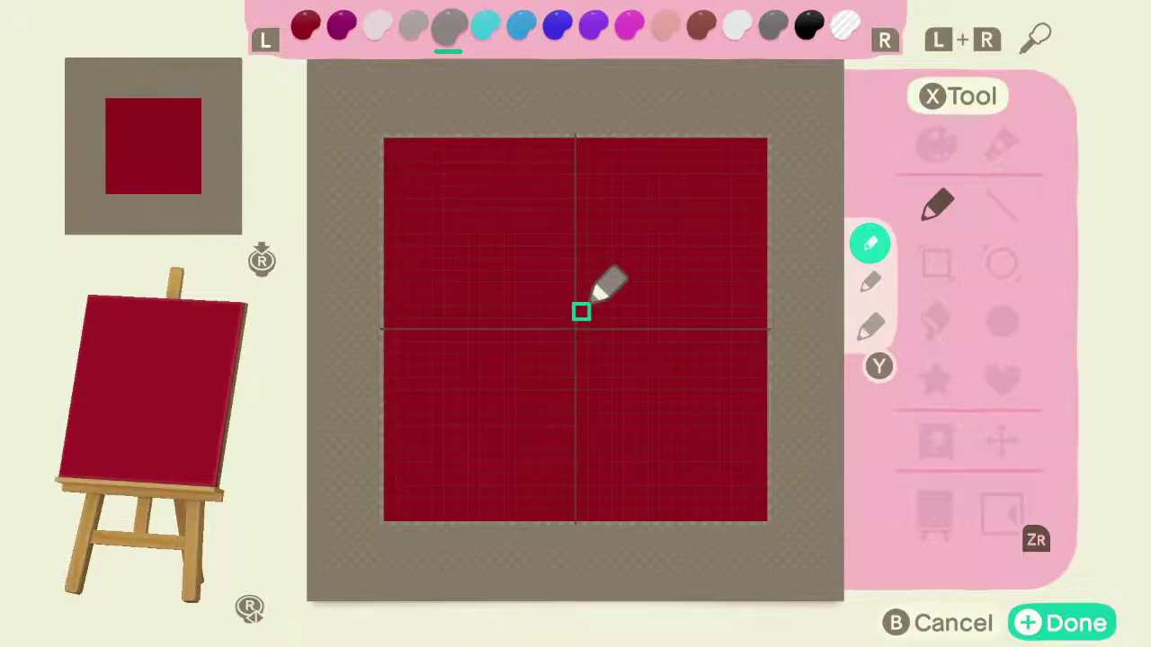
- Draw an off-white letter A, three pixels wide and five tall, near the canvas's upper-left corner
{"action": "key", "text": "l"}
{"action": "key", "text": "l"}
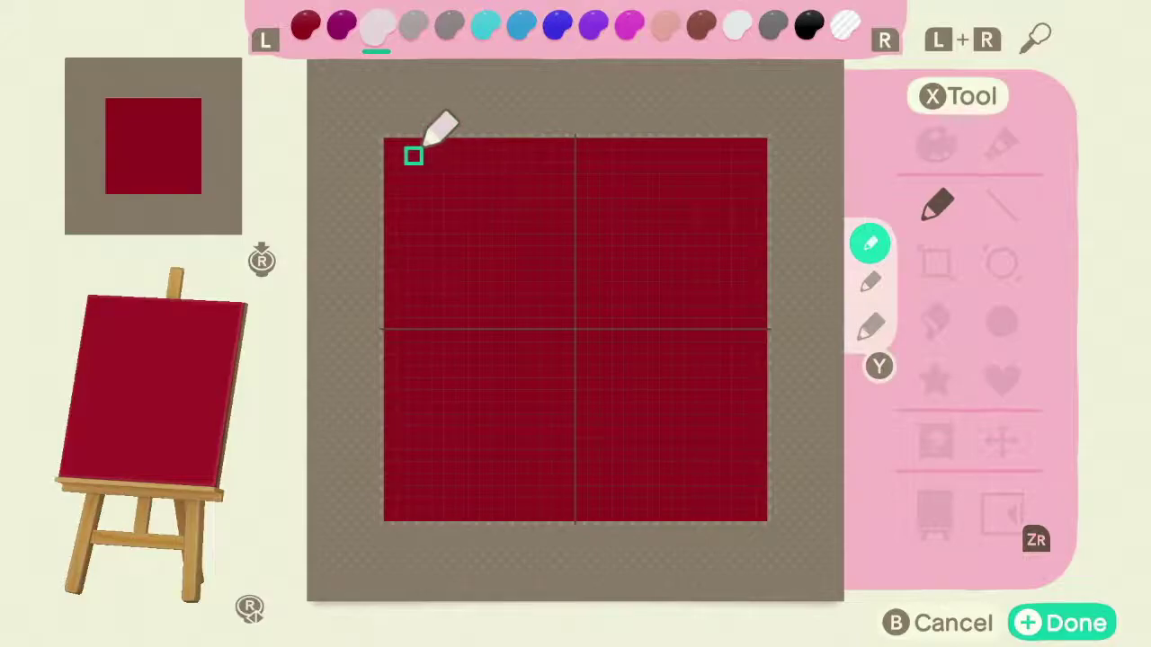
{"action": "left_click_drag", "start_coordinate": [414, 177], "coordinate": [414, 218]}
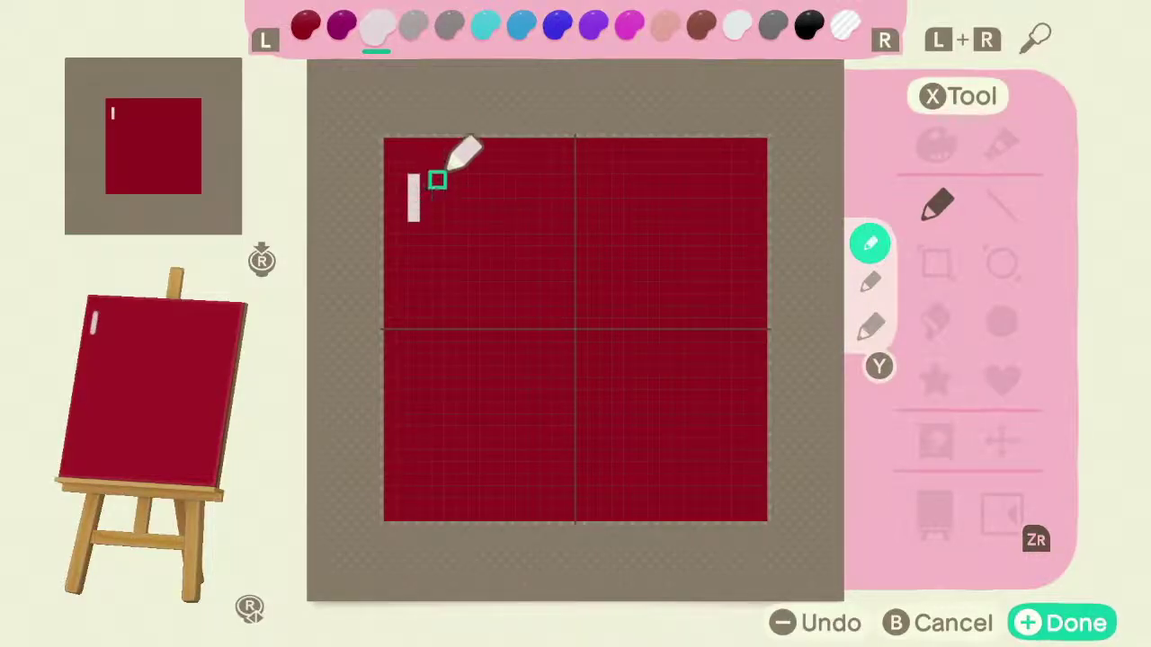
{"action": "left_click_drag", "start_coordinate": [426, 170], "coordinate": [437, 216]}
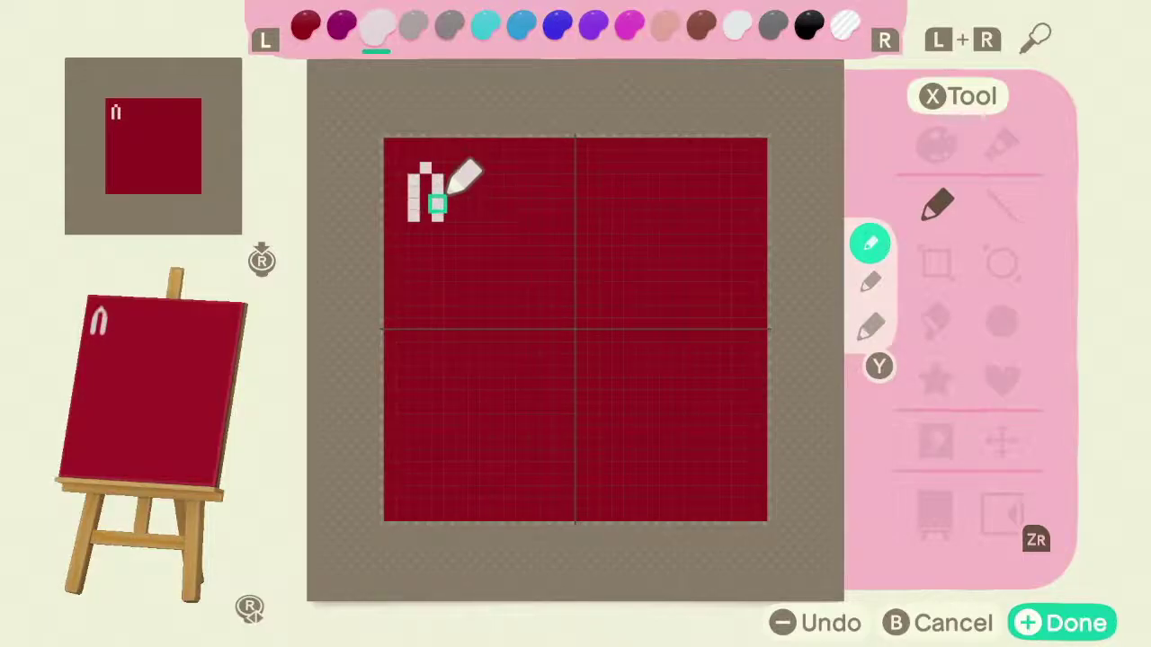
{"action": "left_click", "coordinate": [425, 191]}
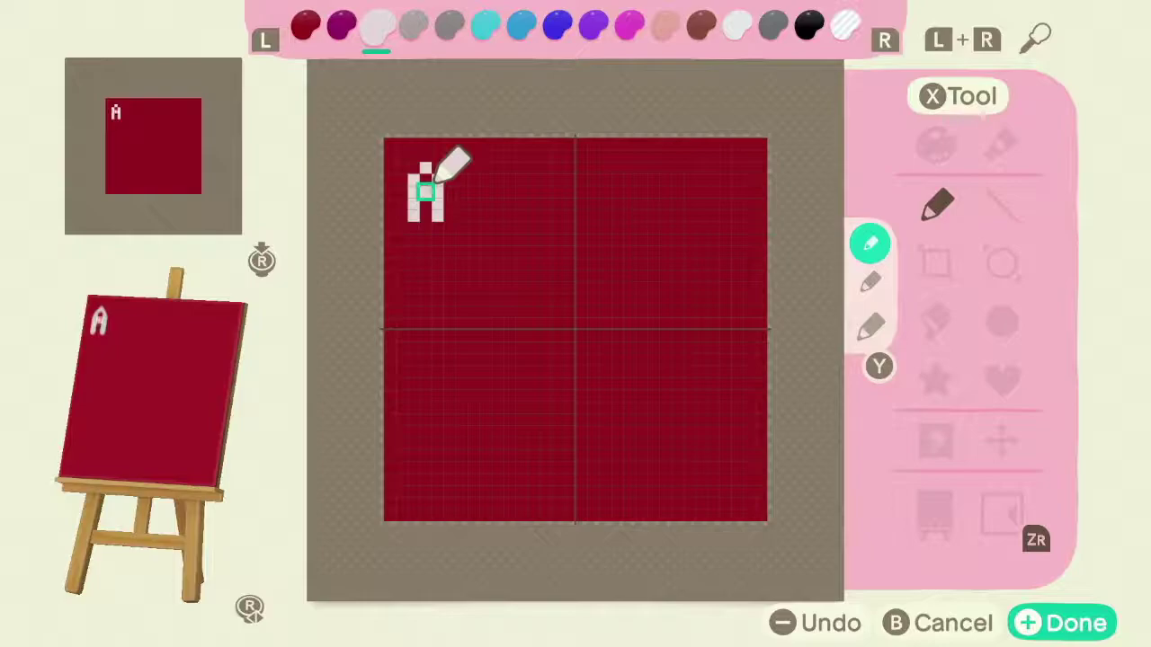
- Try purple on the A's upper-left corner pixel, and fill that pixel with off-white
{"action": "key", "text": "l"}
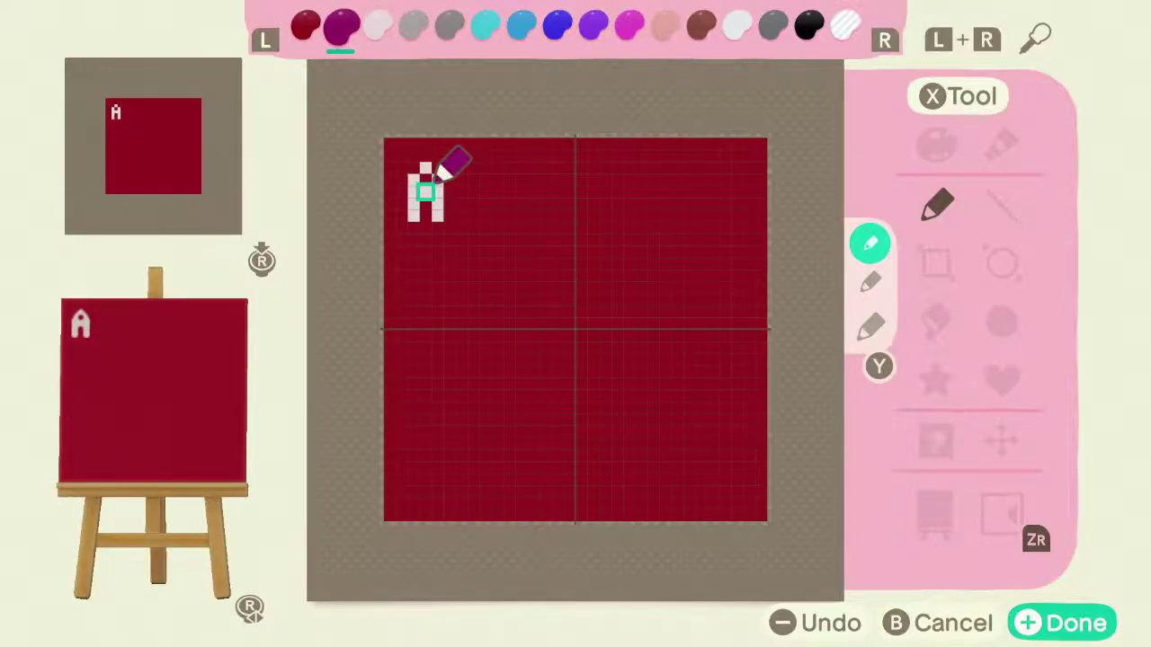
{"action": "left_click", "coordinate": [425, 168]}
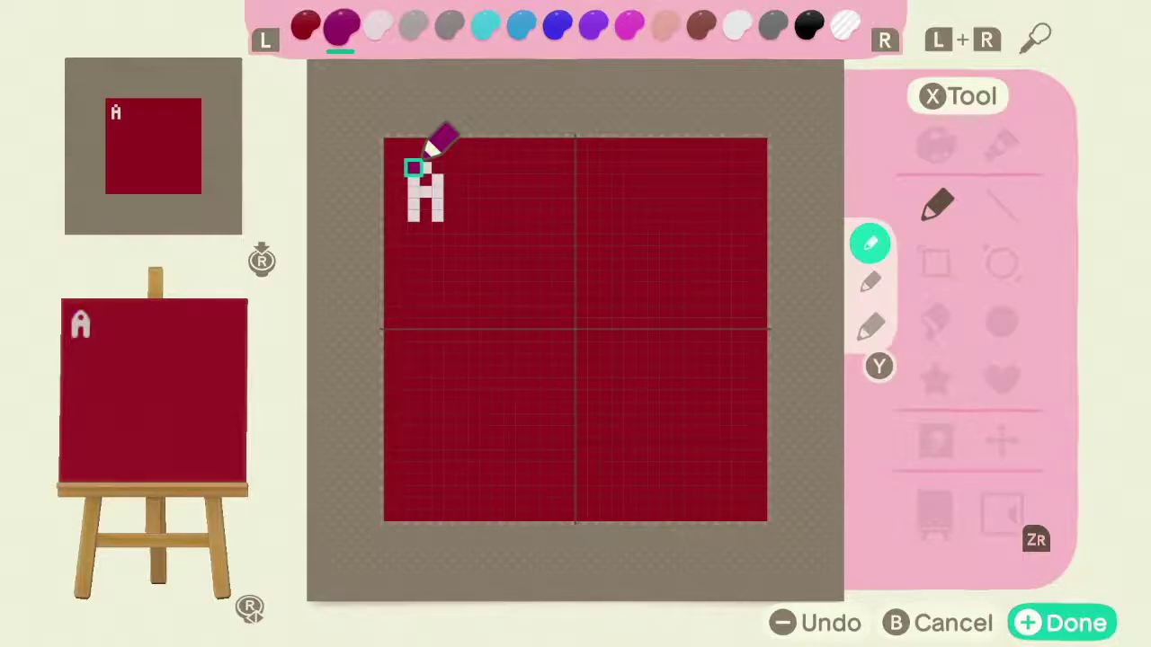
{"action": "key", "text": "r"}
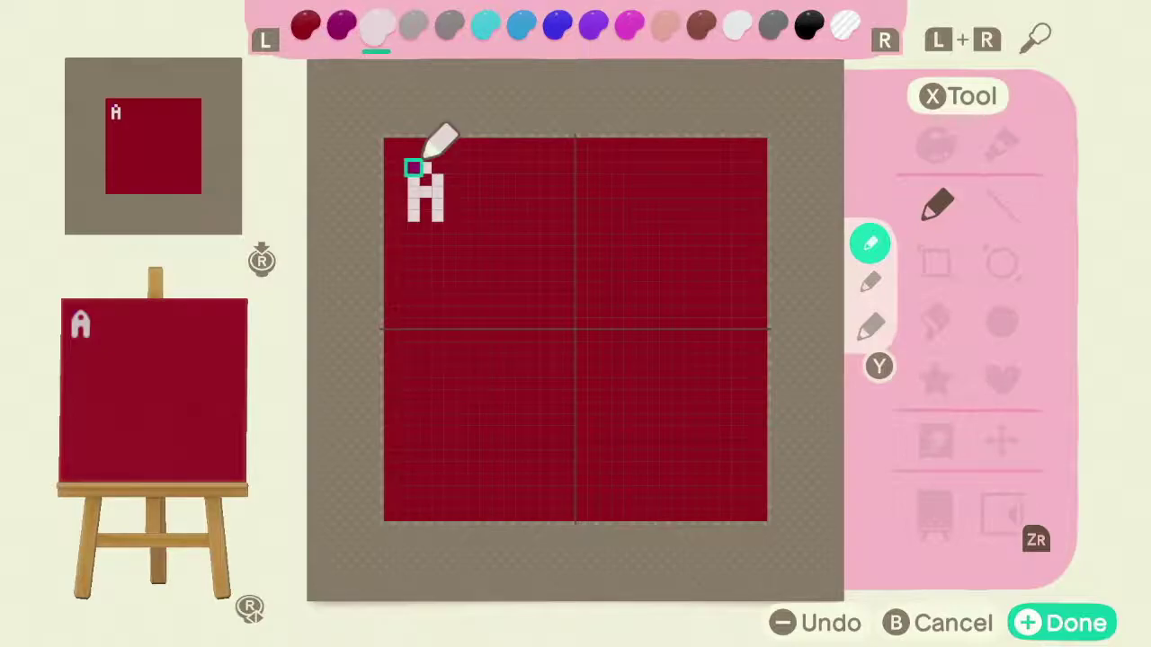
{"action": "left_click", "coordinate": [413, 168]}
- Add purple shading pixels at the A's upper-right corner and diagonally outside its upper-left corner
{"action": "key", "text": "l"}
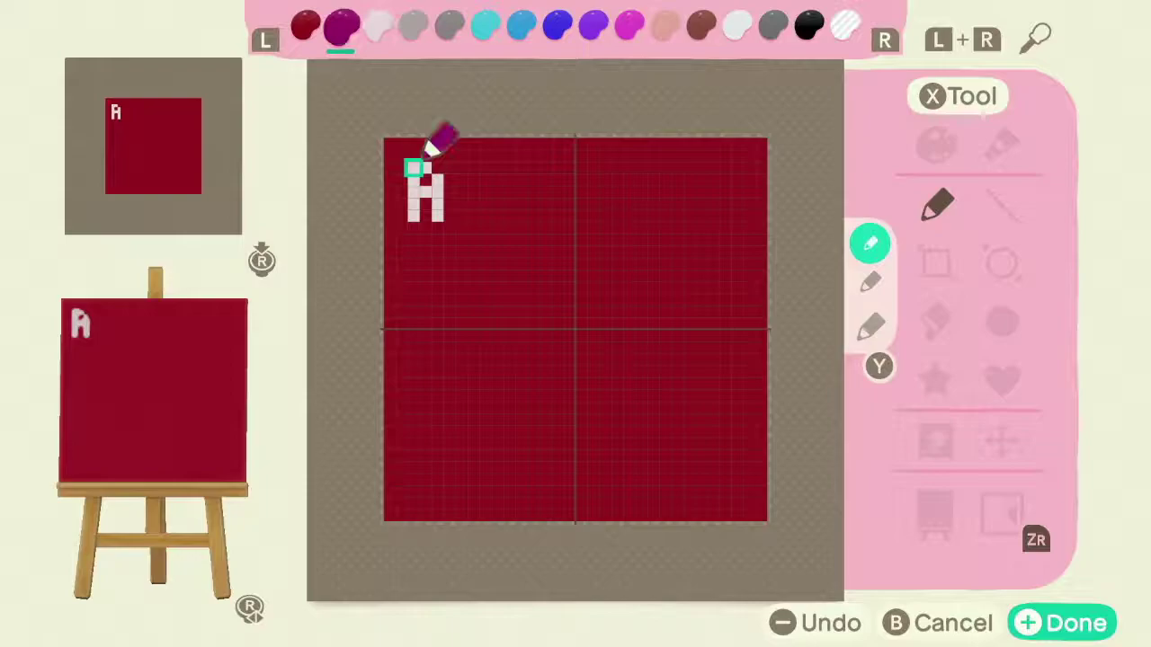
{"action": "key", "text": "Up"}
{"action": "key", "text": "Up"}
{"action": "key", "text": "Down"}
{"action": "key", "text": "Down"}
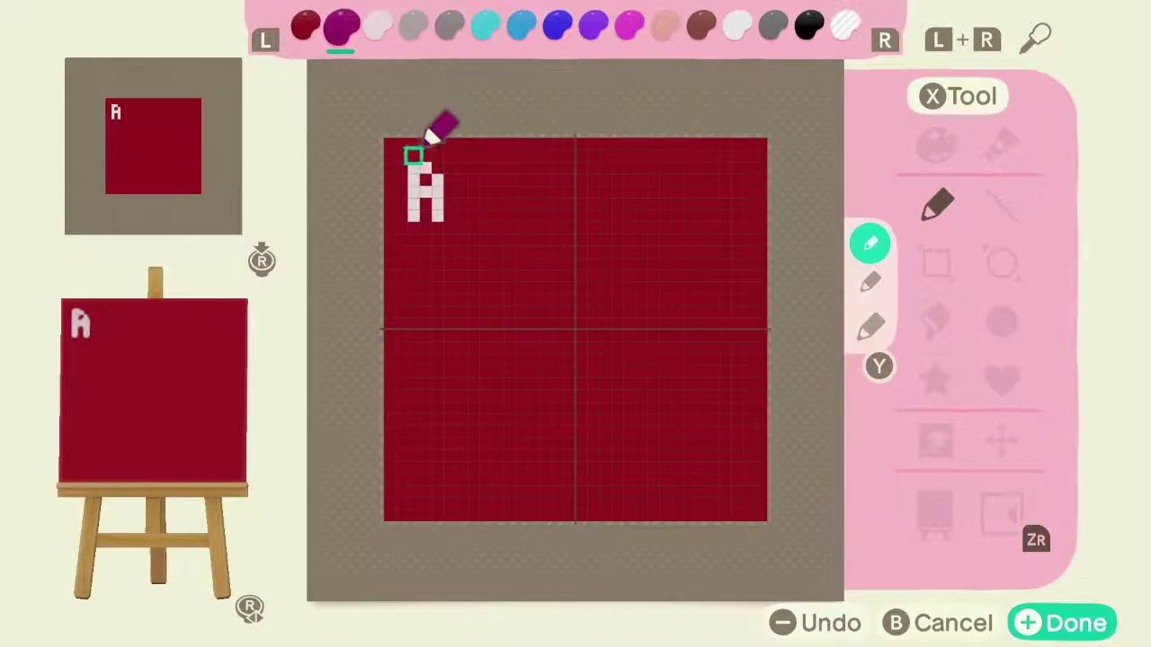
{"action": "key", "text": "Right"}
{"action": "key", "text": "Right"}
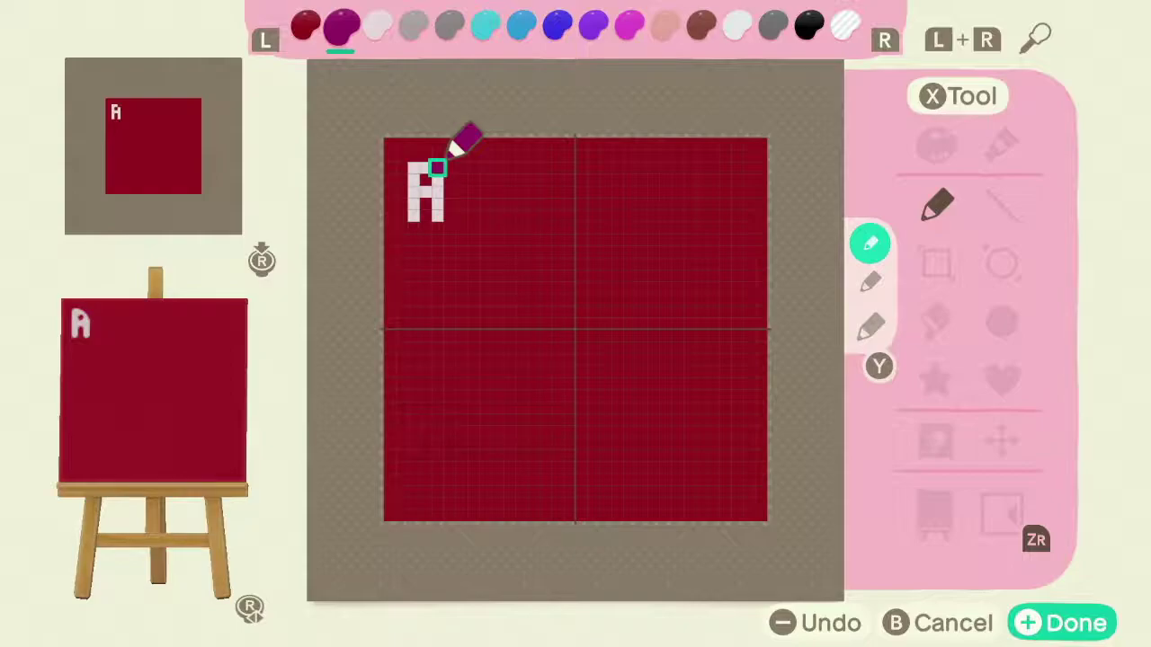
{"action": "left_click", "coordinate": [437, 168]}
{"action": "key", "text": "Left"}
{"action": "key", "text": "Left"}
{"action": "key", "text": "Left"}
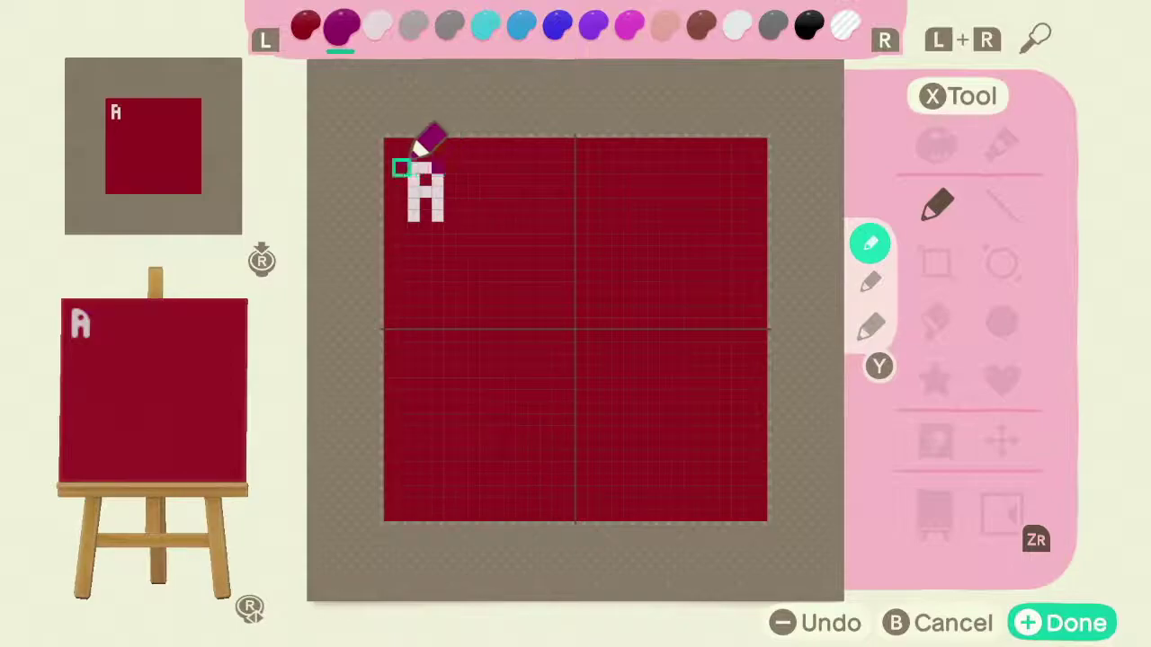
{"action": "key", "text": "Up"}
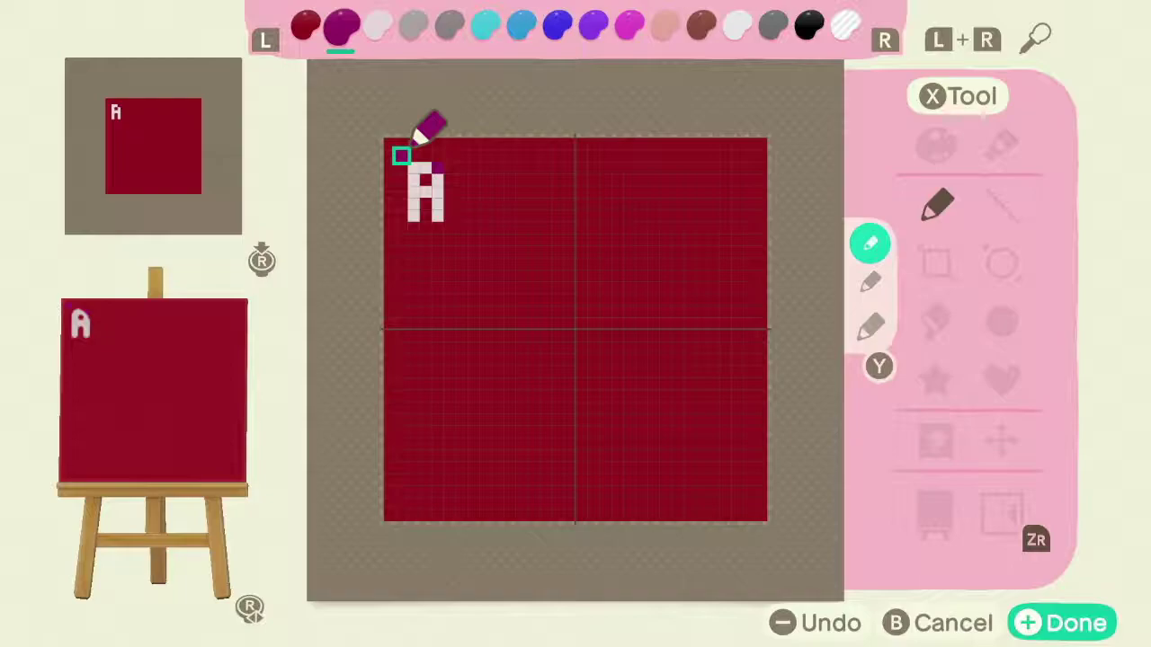
- Draw an off-white letter B, three by five pixels, beside the A, with a darker grey pixel at its right middle
{"action": "key", "text": "r"}
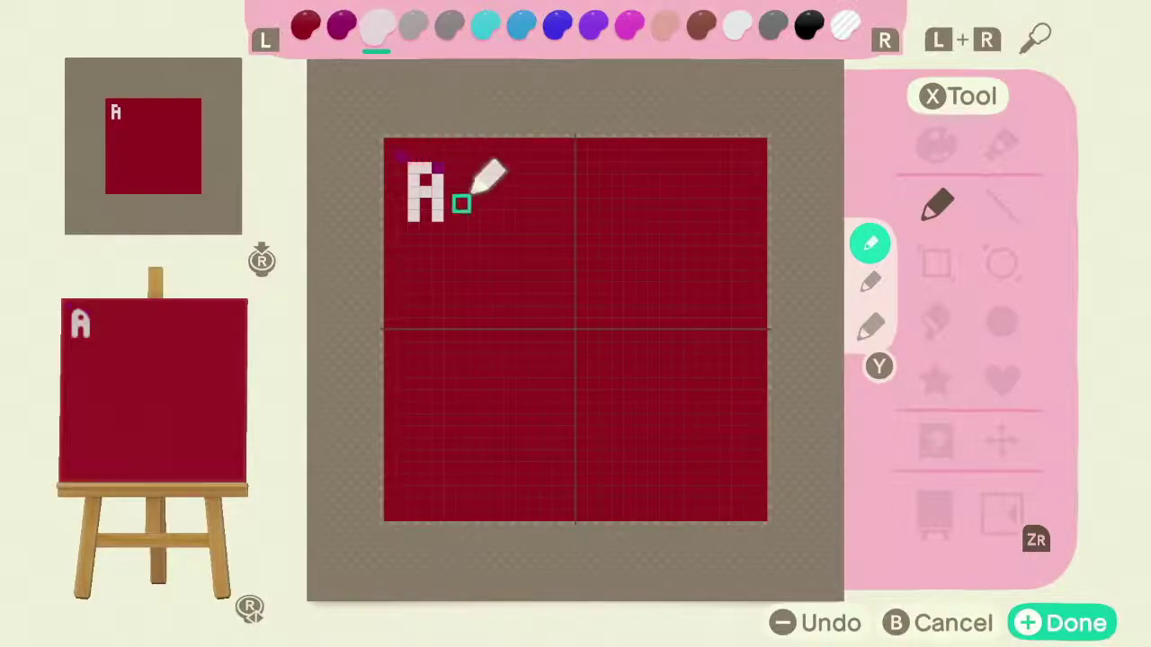
{"action": "mouse_move", "coordinate": [473, 218]}
{"action": "left_mouse_down"}
{"action": "mouse_move", "coordinate": [473, 168]}
{"action": "mouse_move", "coordinate": [496, 167]}
{"action": "mouse_move", "coordinate": [496, 185]}
{"action": "mouse_move", "coordinate": [473, 190]}
{"action": "mouse_move", "coordinate": [497, 192]}
{"action": "mouse_move", "coordinate": [485, 215]}
{"action": "left_mouse_up"}
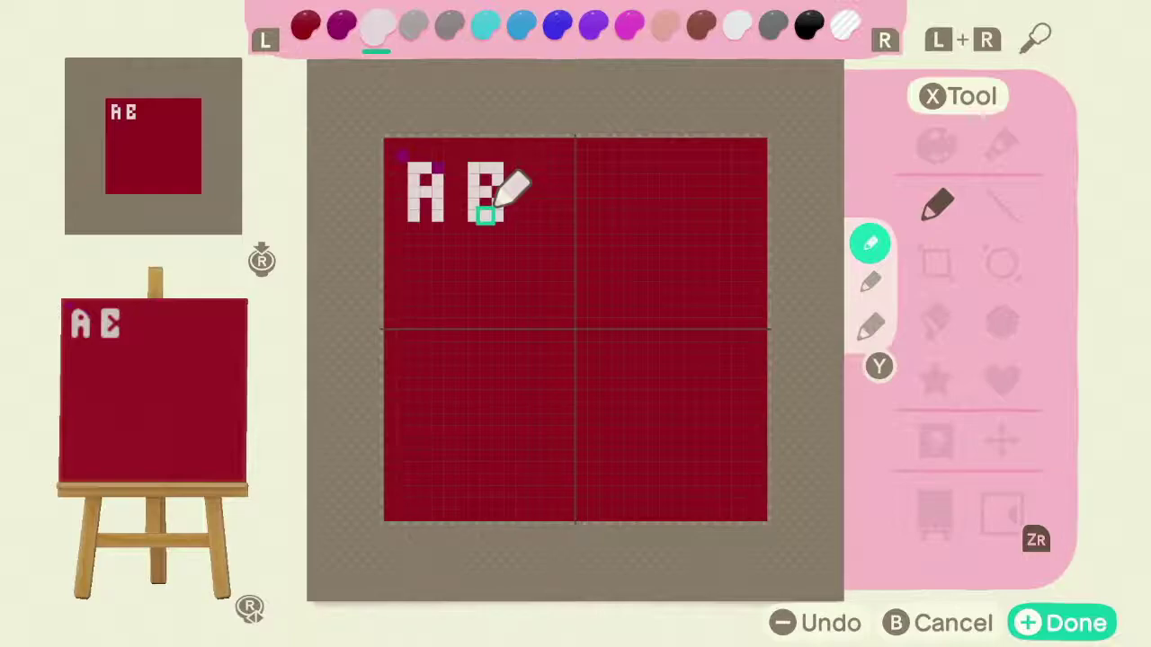
{"action": "key", "text": "r"}
{"action": "key", "text": "r"}
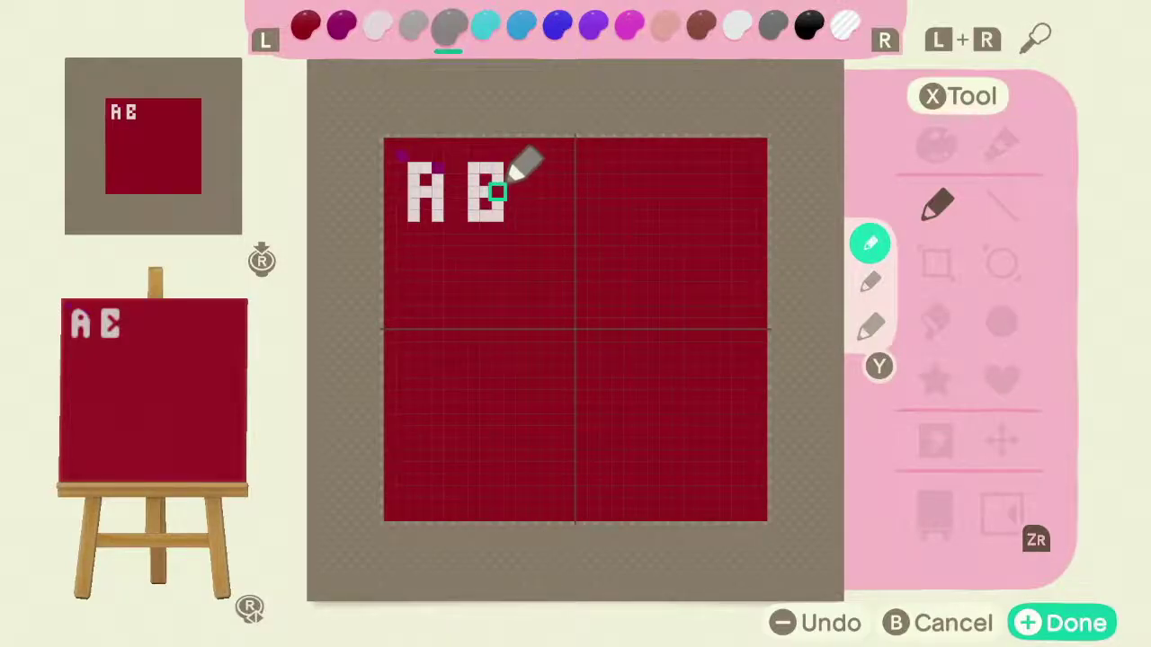
{"action": "left_click", "coordinate": [497, 191]}
- Add purple shading pixels diagonally outside the B's upper-right and lower-right corners
{"action": "key", "text": "l"}
{"action": "key", "text": "l"}
{"action": "key", "text": "l"}
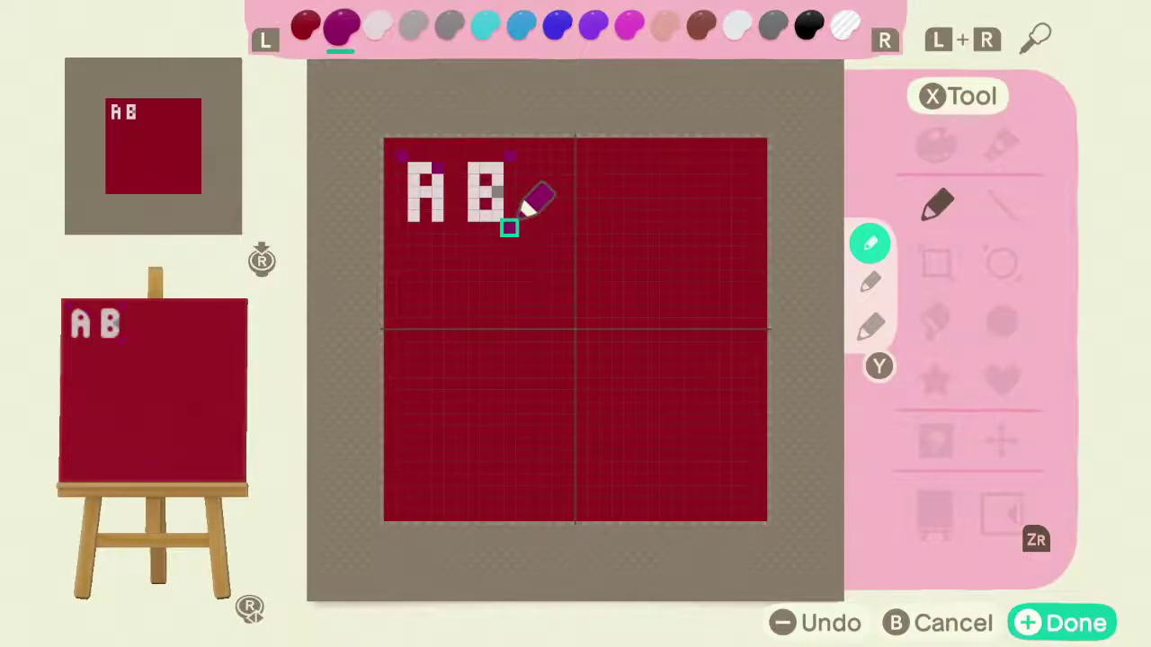
- Draw an off-white letter C, three by five pixels, beside the B and add purple shading pixels outside its four corners
{"action": "key", "text": "r"}
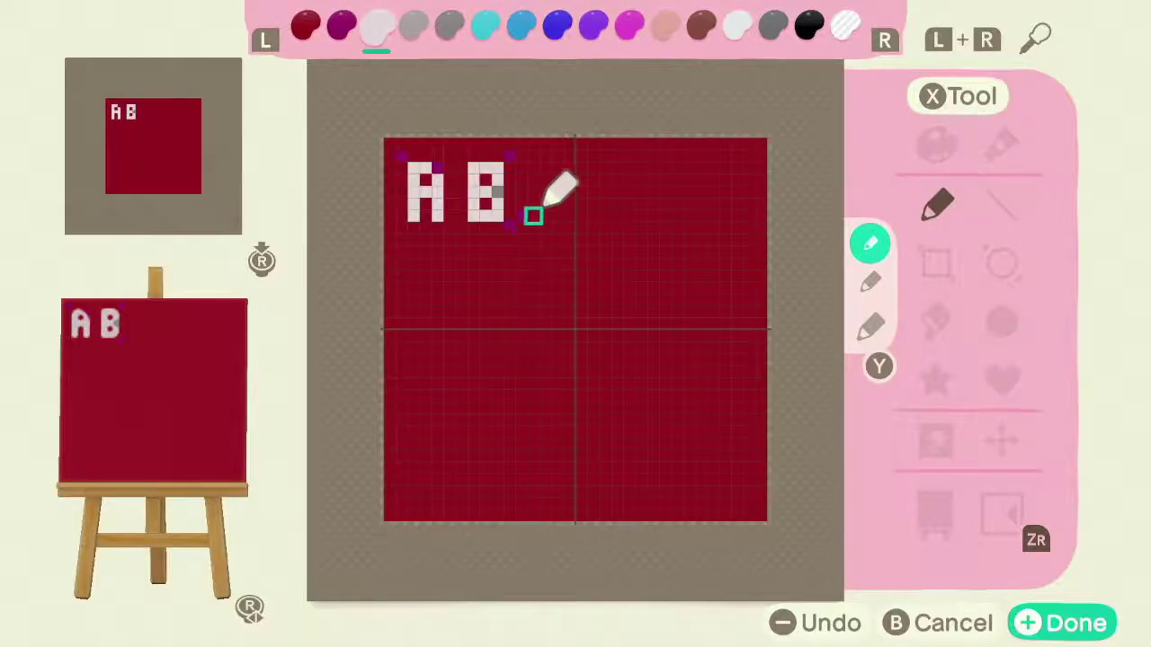
{"action": "left_click", "coordinate": [532, 216]}
{"action": "mouse_move", "coordinate": [533, 216]}
{"action": "left_mouse_down"}
{"action": "mouse_move", "coordinate": [532, 167]}
{"action": "mouse_move", "coordinate": [556, 167]}
{"action": "left_mouse_up"}
{"action": "left_click", "coordinate": [557, 167]}
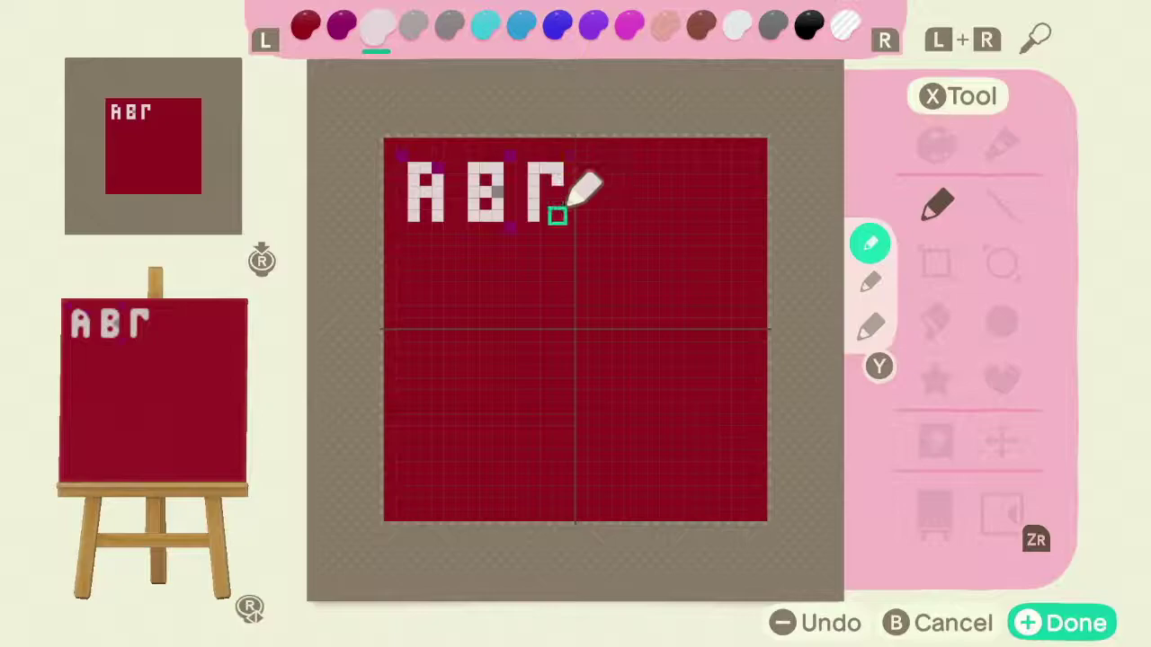
{"action": "left_click_drag", "start_coordinate": [556, 216], "coordinate": [545, 216]}
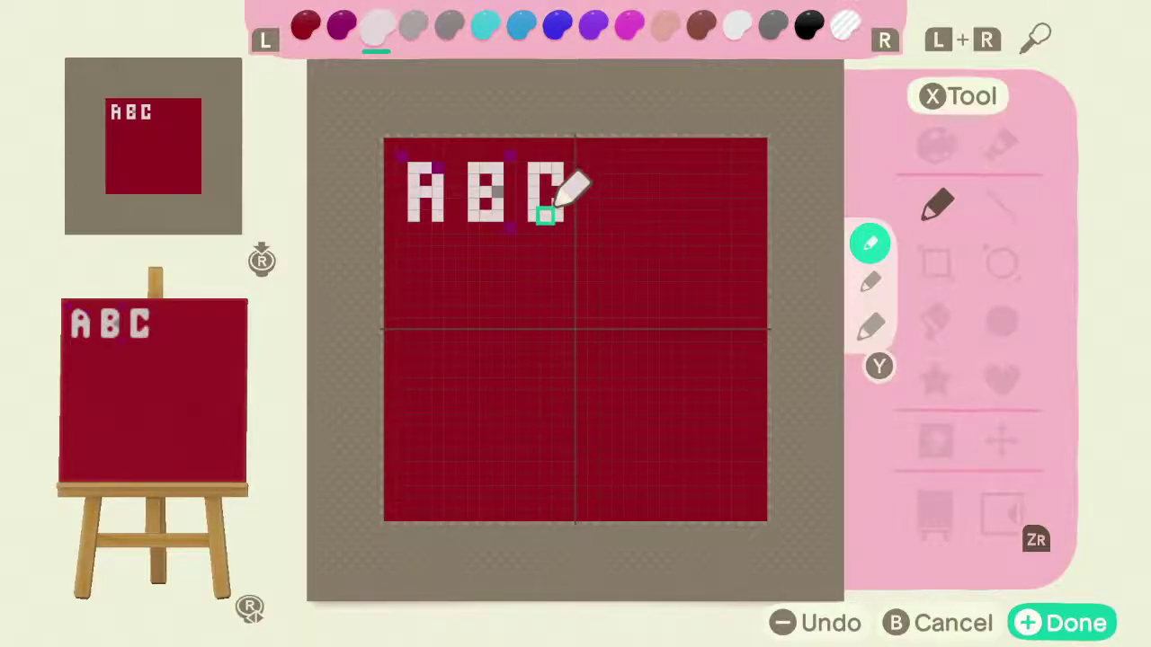
{"action": "key", "text": "l"}
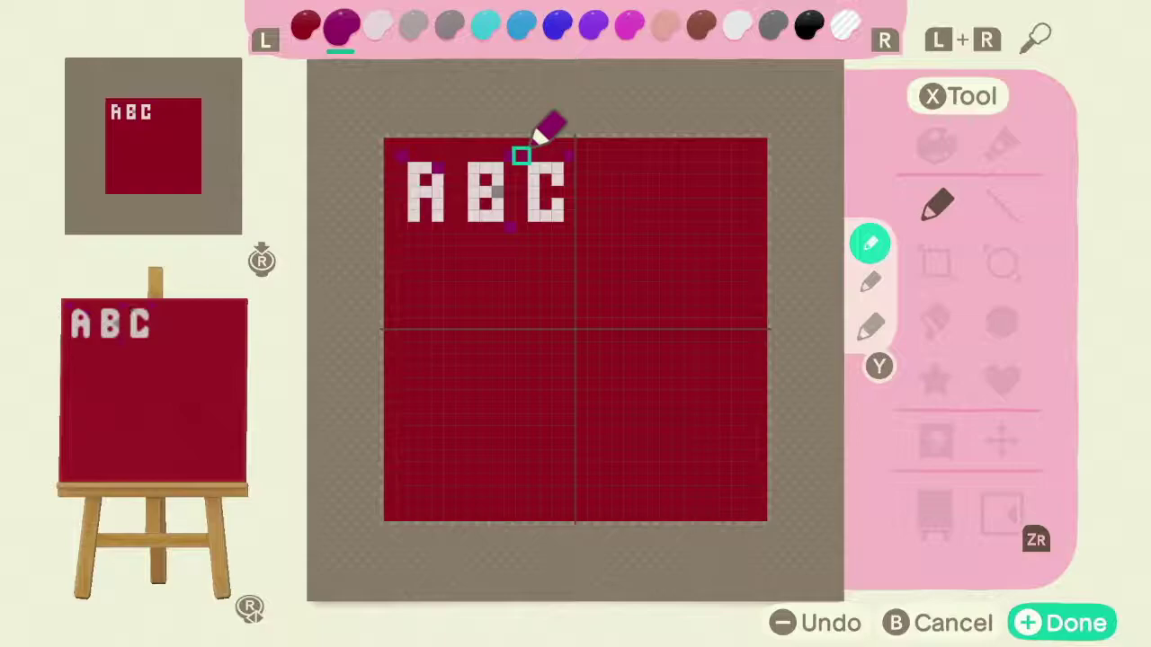
{"action": "left_click_drag", "start_coordinate": [521, 156], "coordinate": [522, 228]}
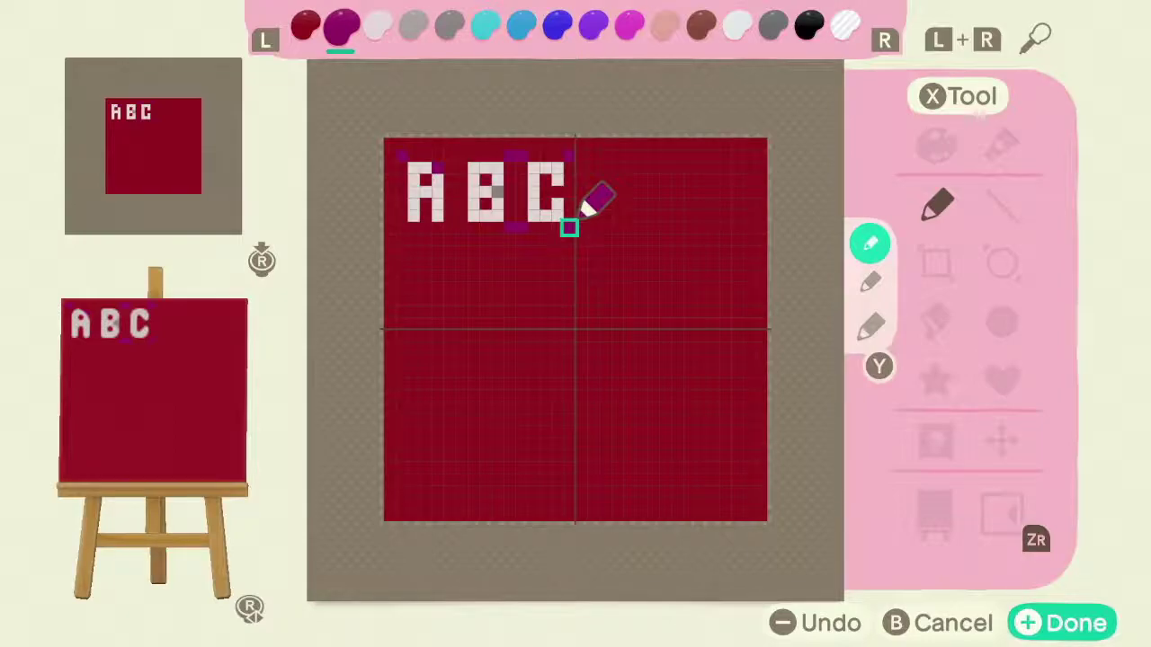
- Draw an off-white letter D, three by five pixels, beside the C and add purple shading pixels diagonally outside its two right corners
{"action": "key", "text": "r"}
{"action": "left_click", "coordinate": [593, 168]}
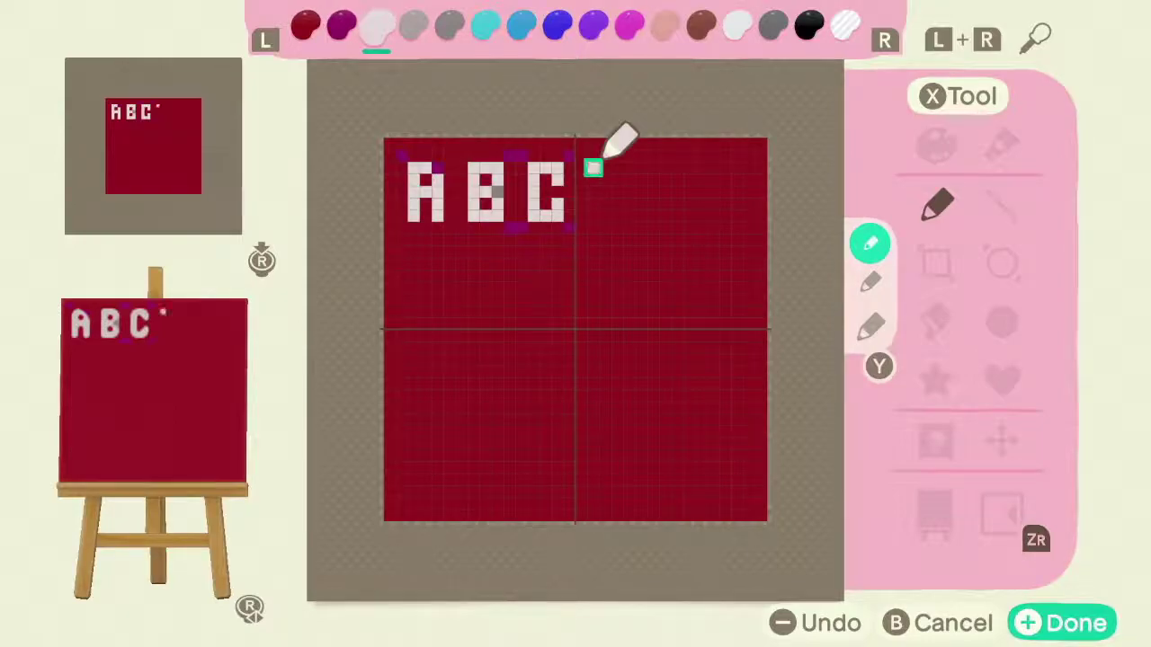
{"action": "left_click_drag", "start_coordinate": [594, 169], "coordinate": [594, 213]}
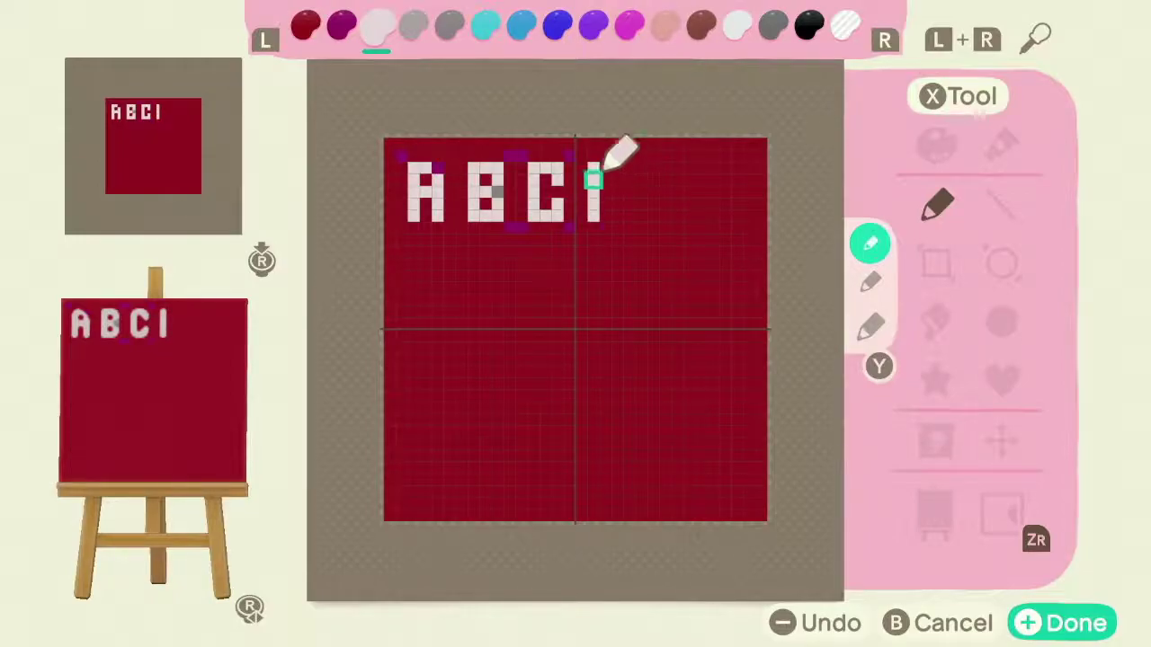
{"action": "left_click", "coordinate": [605, 169]}
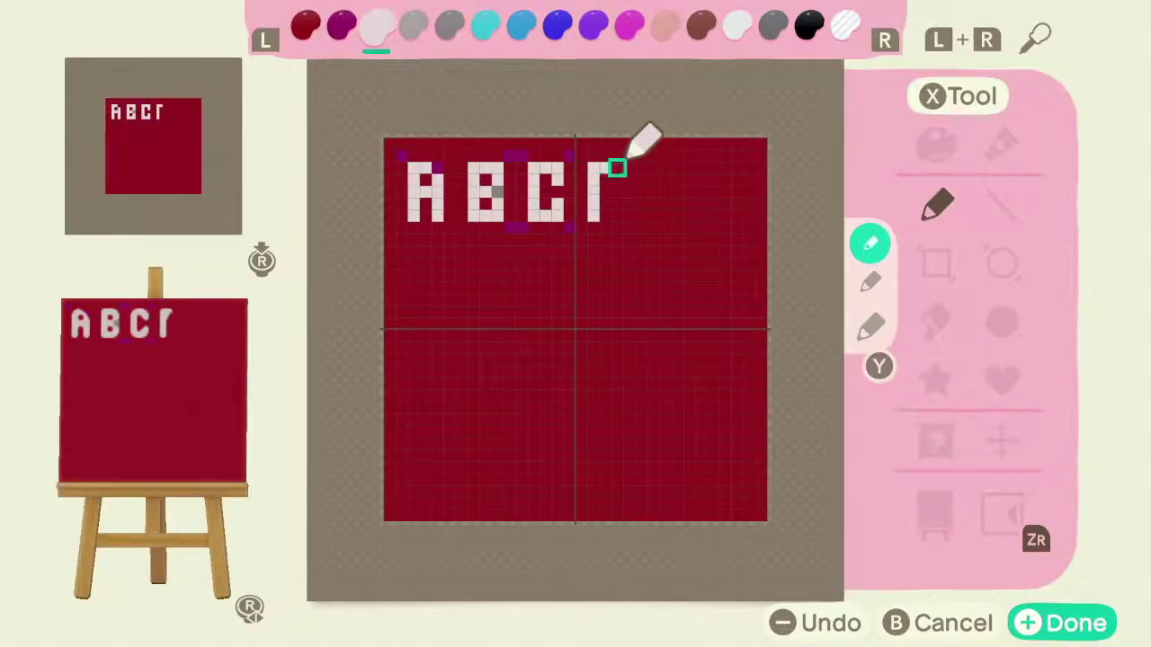
{"action": "left_click_drag", "start_coordinate": [617, 169], "coordinate": [616, 216]}
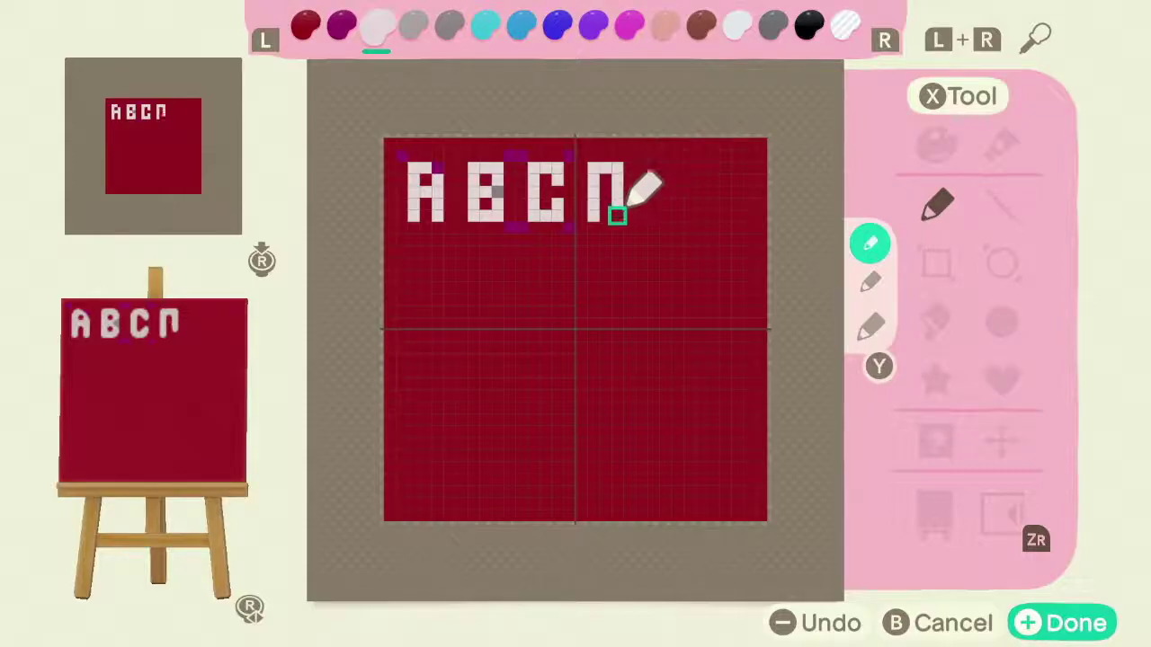
{"action": "left_click", "coordinate": [605, 216]}
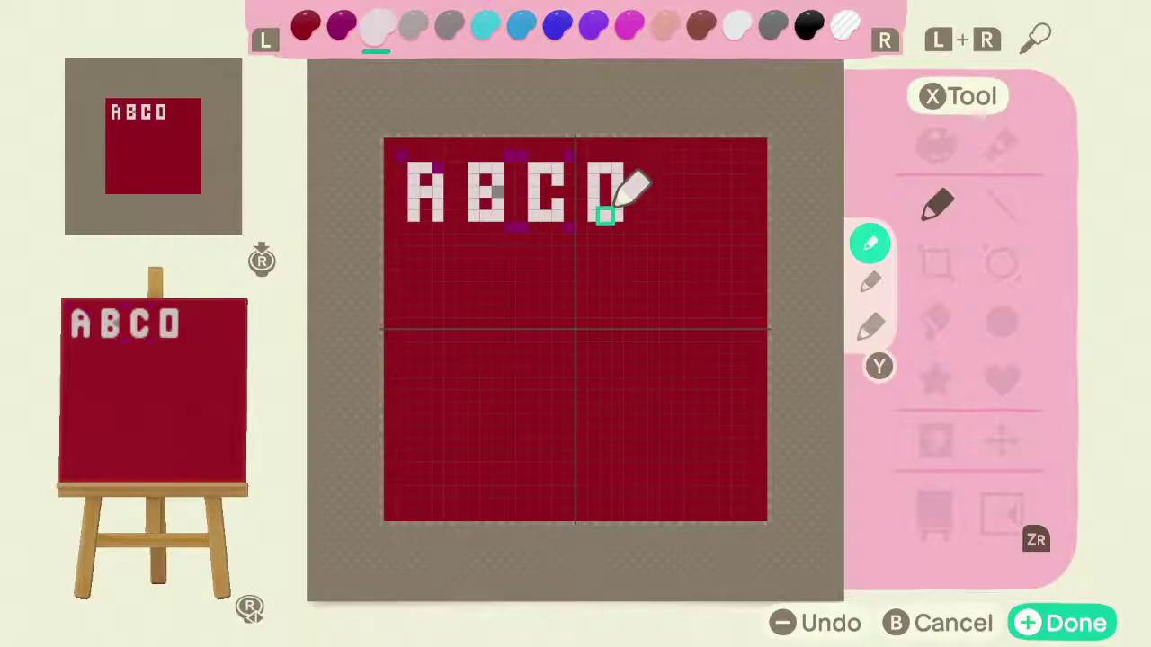
{"action": "key", "text": "l"}
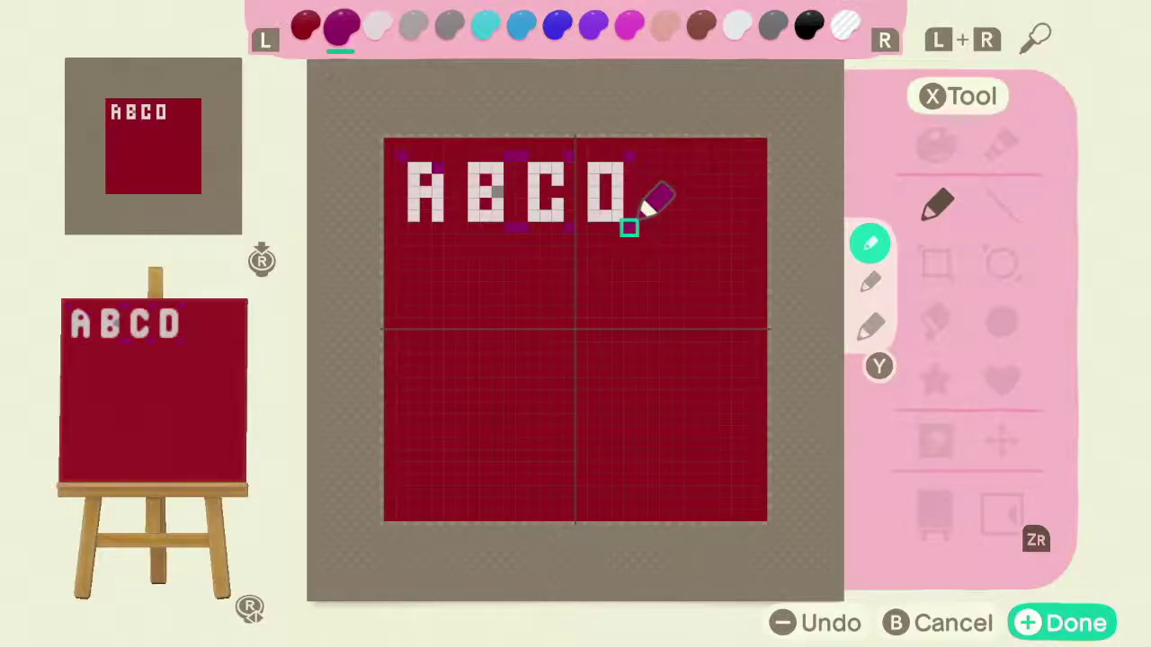
- Draw an off-white letter E beside the D, with a grey pixel ending its middle bar and purple pixels directly above and below it
{"action": "key", "text": "r"}
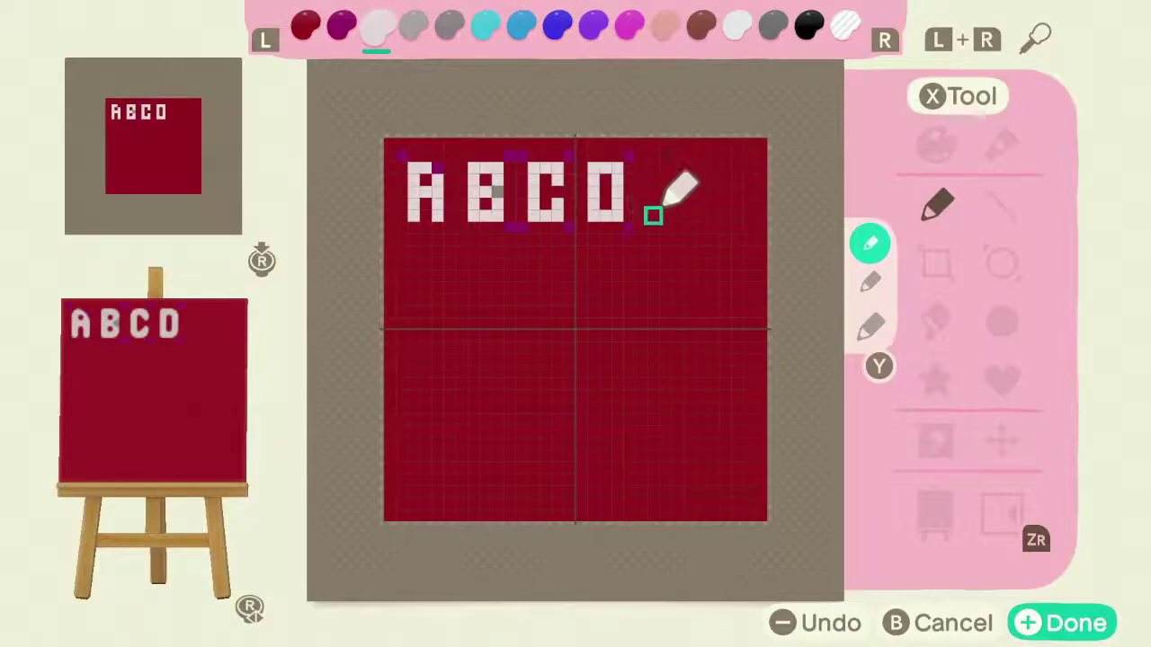
{"action": "left_click", "coordinate": [653, 215]}
{"action": "mouse_move", "coordinate": [652, 216]}
{"action": "left_mouse_down"}
{"action": "mouse_move", "coordinate": [653, 165]}
{"action": "mouse_move", "coordinate": [670, 165]}
{"action": "mouse_move", "coordinate": [663, 216]}
{"action": "mouse_move", "coordinate": [676, 216]}
{"action": "left_mouse_up"}
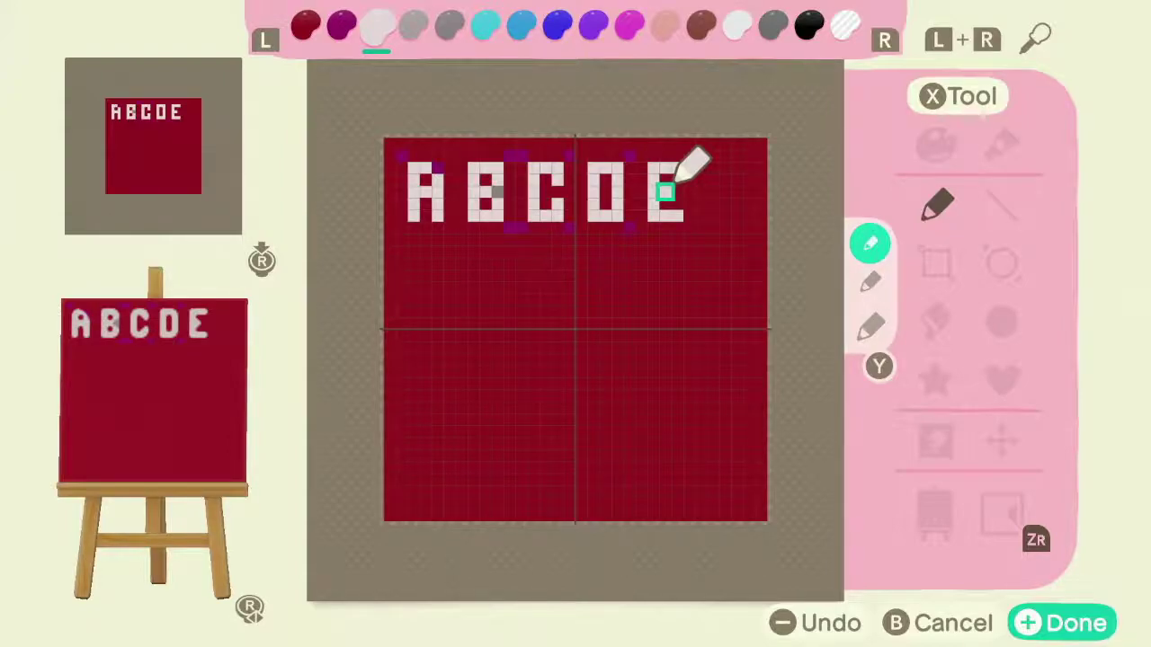
{"action": "key", "text": "r"}
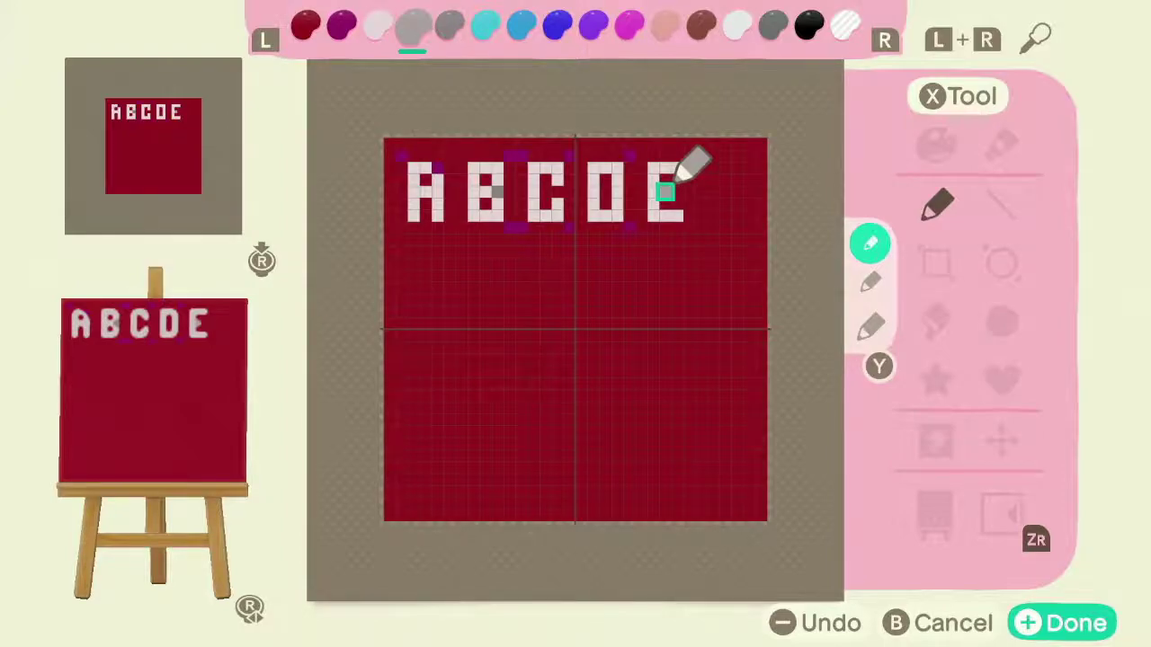
{"action": "key", "text": "l"}
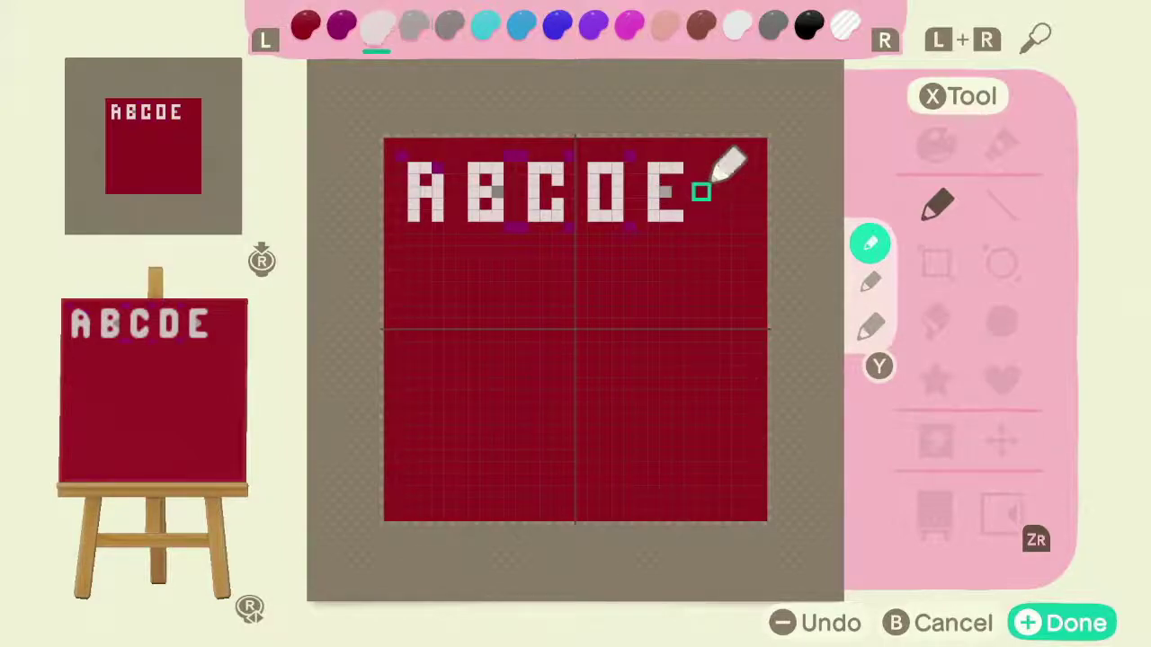
{"action": "key", "text": "l"}
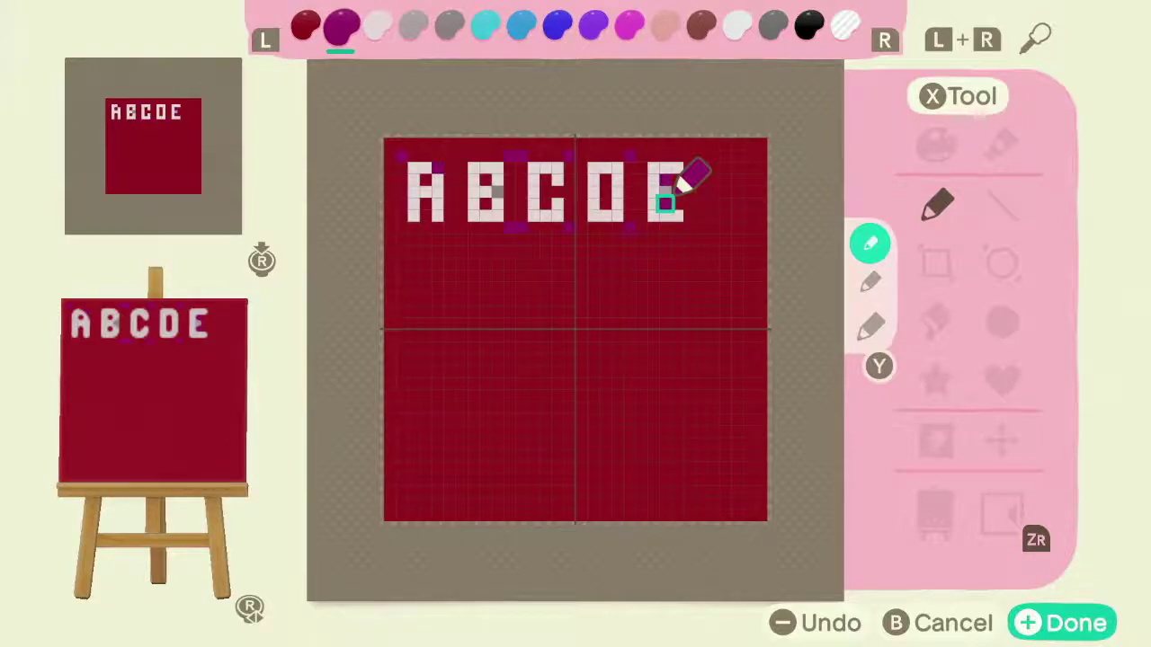
- Draw an off-white letter F, three by five pixels, beside the E with a two-pixel middle bar
{"action": "key", "text": "r"}
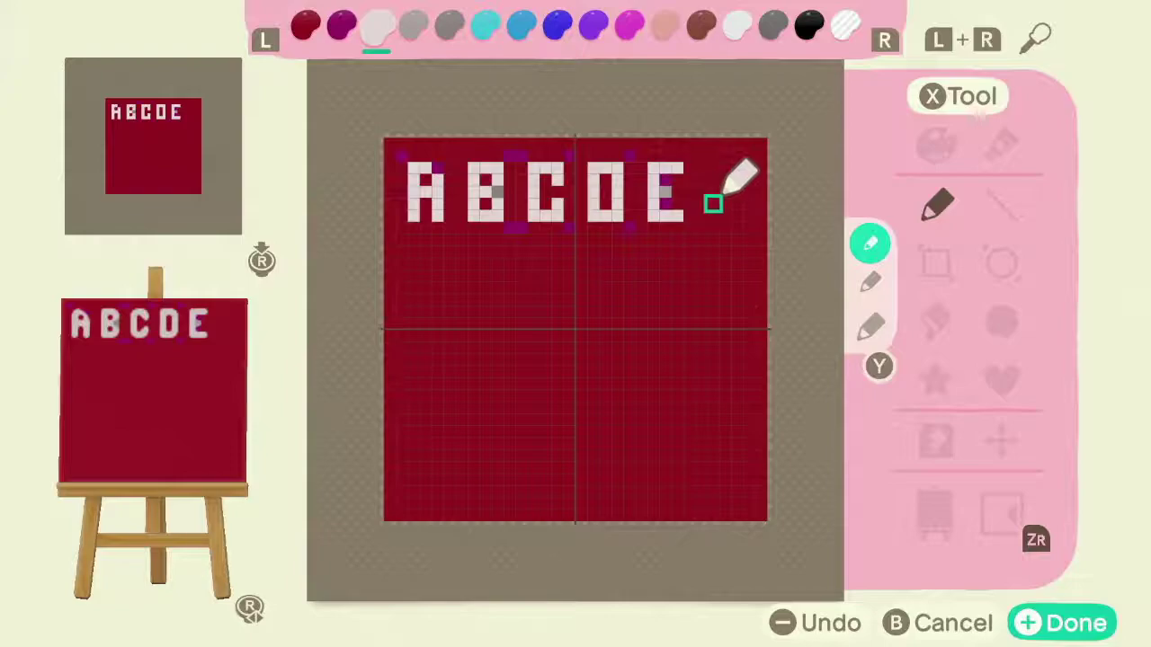
{"action": "left_click", "coordinate": [713, 204]}
{"action": "left_click", "coordinate": [713, 218]}
{"action": "left_click", "coordinate": [713, 192]}
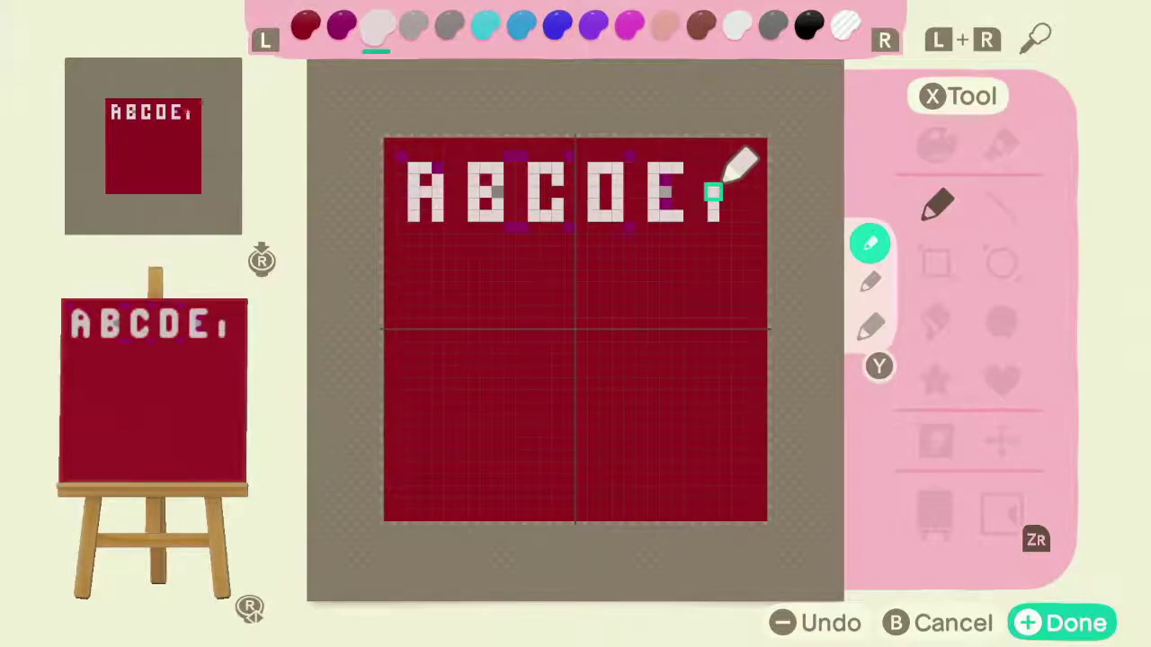
{"action": "mouse_move", "coordinate": [713, 192]}
{"action": "left_mouse_down"}
{"action": "mouse_move", "coordinate": [714, 165]}
{"action": "mouse_move", "coordinate": [738, 165]}
{"action": "mouse_move", "coordinate": [725, 191]}
{"action": "left_mouse_up"}
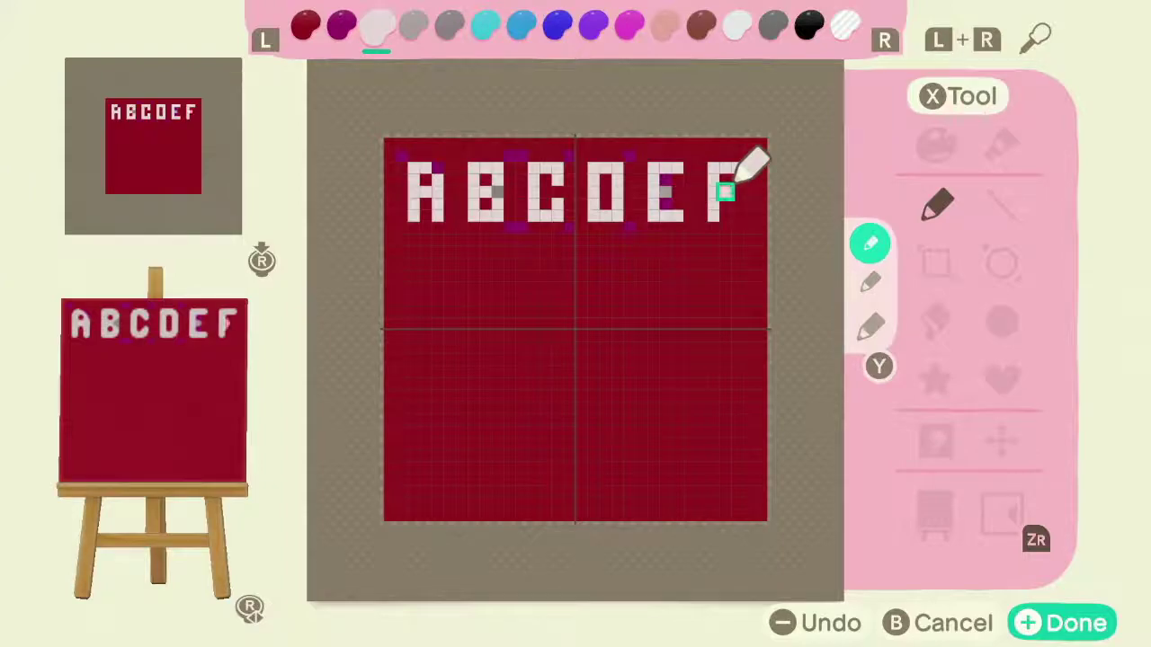
- Recolour the end of the F's middle bar grey and add purple shading pixels directly above and below it
{"action": "key", "text": "r"}
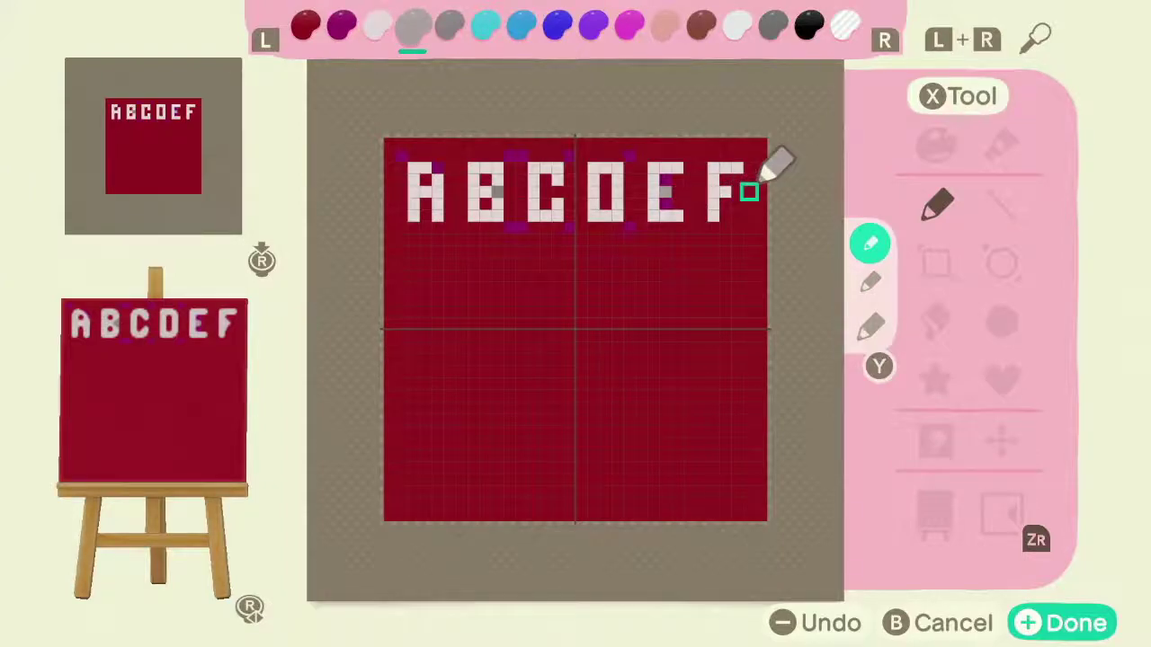
{"action": "left_click", "coordinate": [724, 191]}
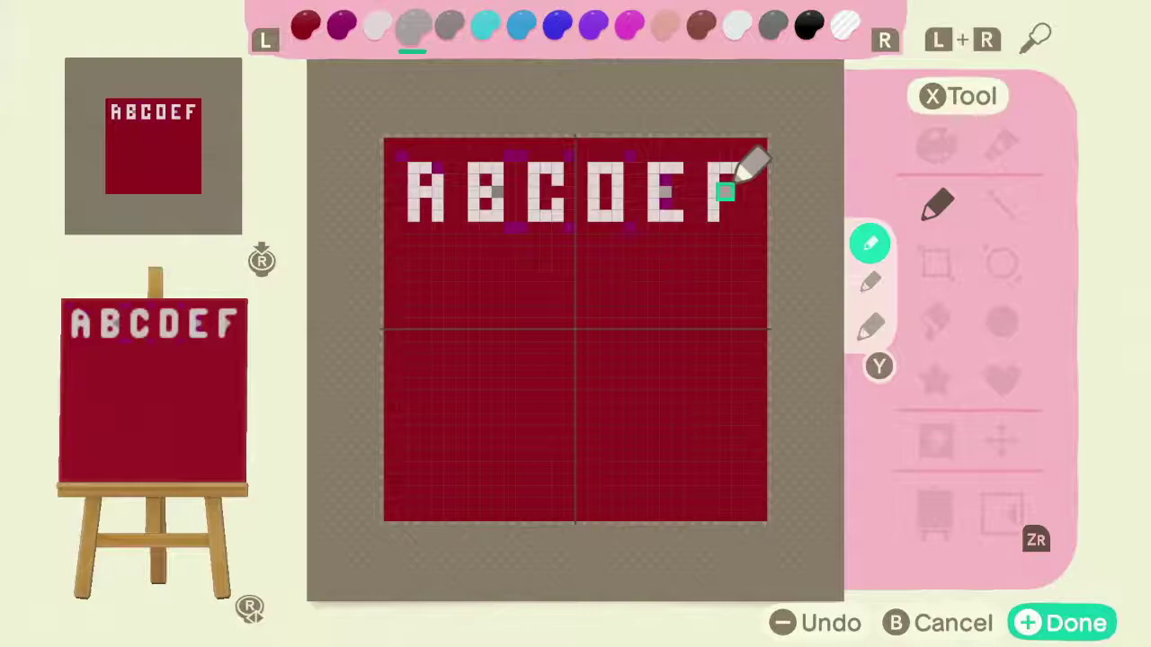
{"action": "key", "text": "l"}
{"action": "key", "text": "l"}
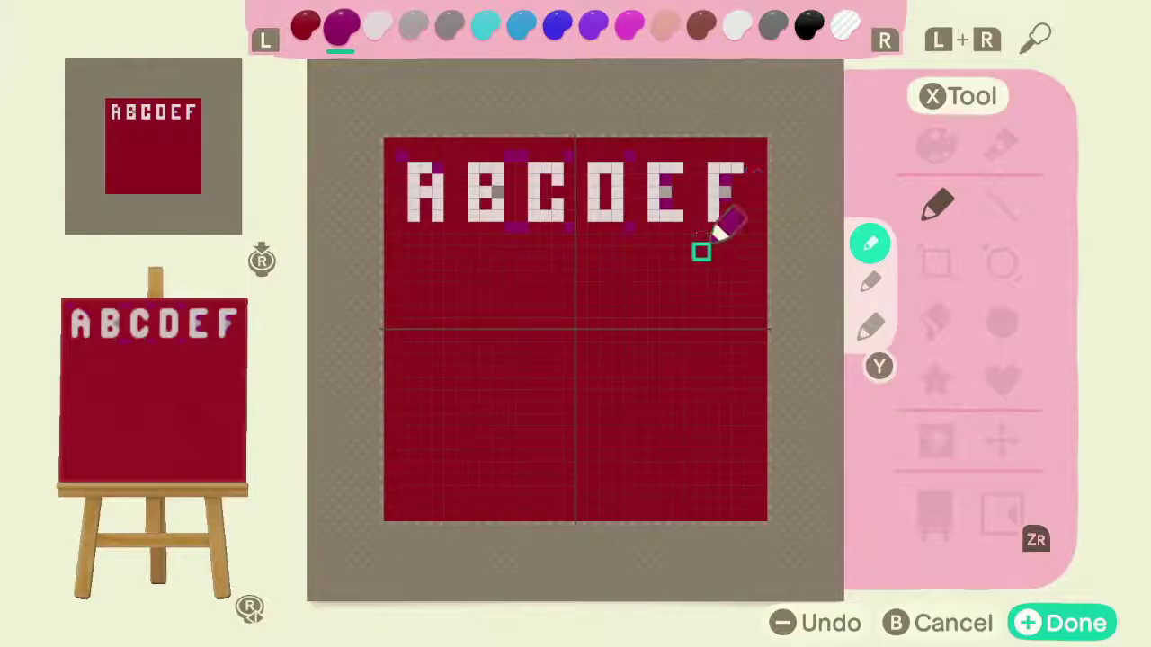
- Draw an off-white letter G below the A and add purple shading pixels outside its upper-left, lower-left and lower-right corners
{"action": "key", "text": "r"}
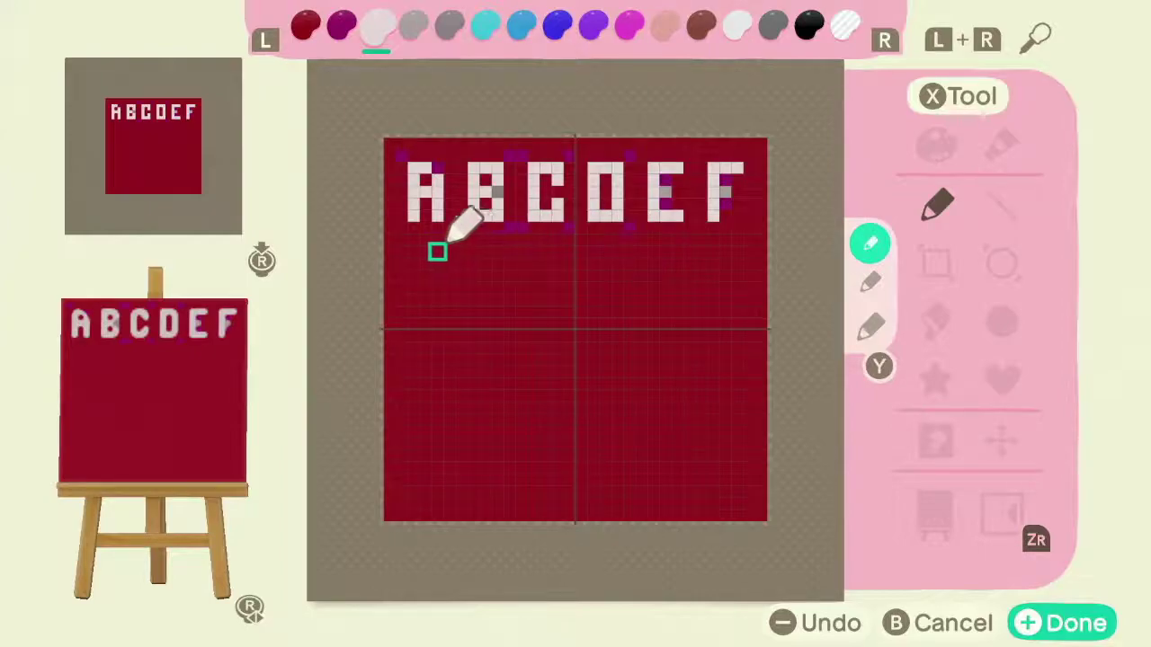
{"action": "mouse_move", "coordinate": [437, 252]}
{"action": "left_mouse_down"}
{"action": "mouse_move", "coordinate": [412, 252]}
{"action": "mouse_move", "coordinate": [411, 298]}
{"action": "mouse_move", "coordinate": [437, 298]}
{"action": "mouse_move", "coordinate": [437, 273]}
{"action": "left_mouse_up"}
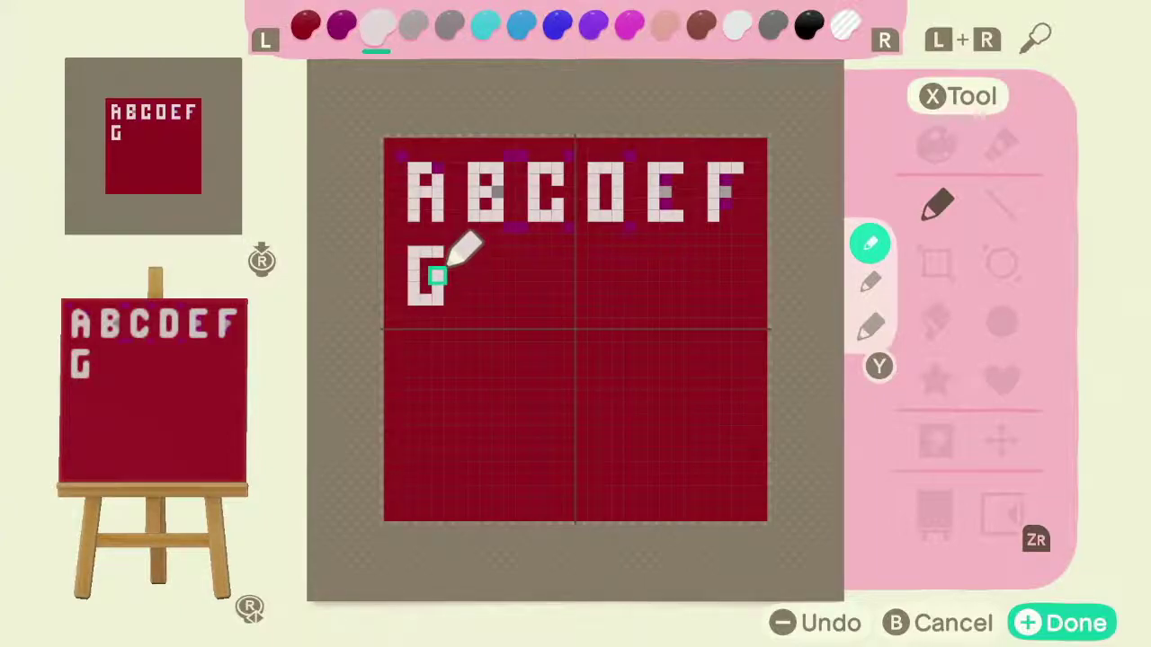
{"action": "key", "text": "l"}
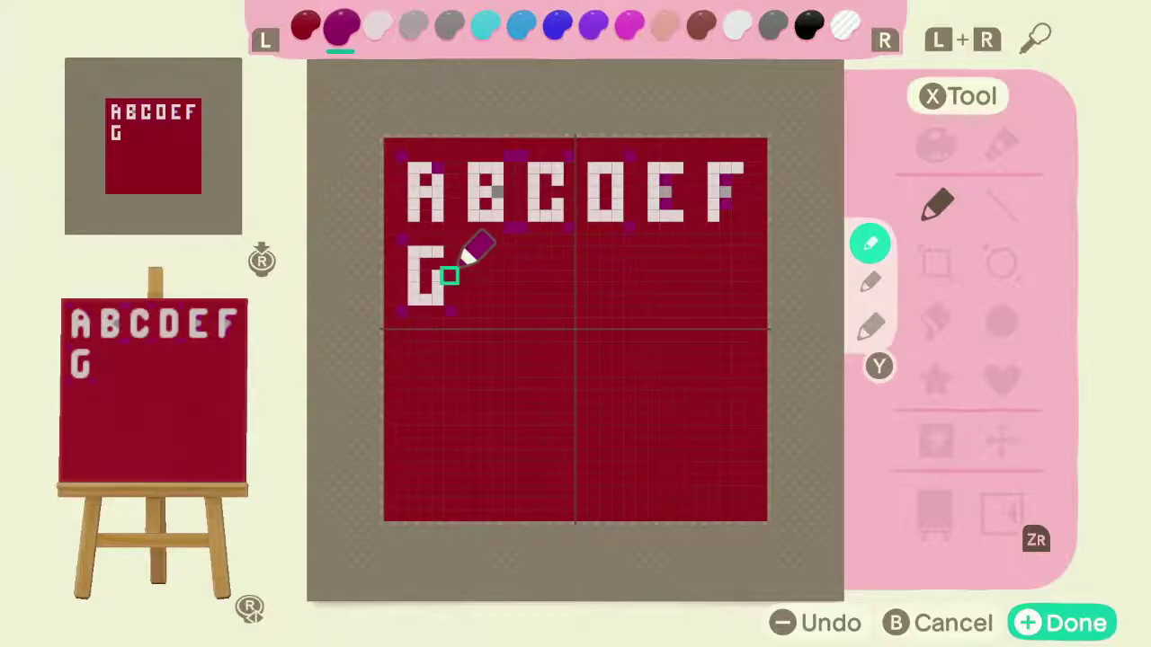
- Draw an off-white letter H, three by five pixels, beside the G in the second row
{"action": "key", "text": "r"}
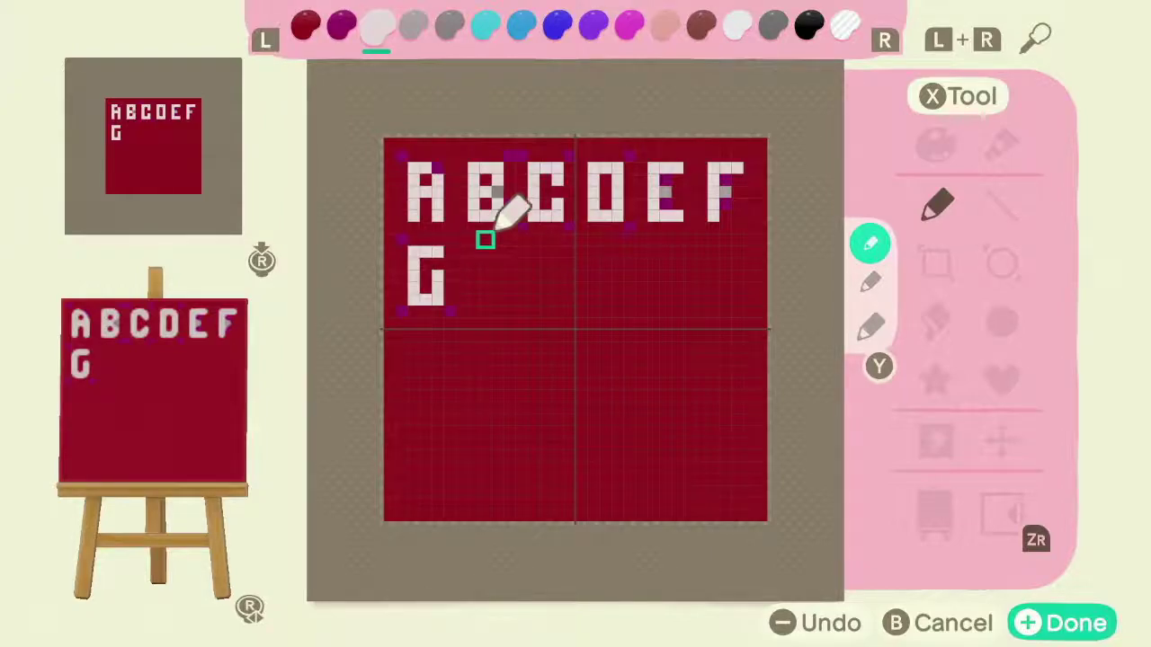
{"action": "mouse_move", "coordinate": [473, 250]}
{"action": "left_mouse_down"}
{"action": "mouse_move", "coordinate": [474, 300]}
{"action": "mouse_move", "coordinate": [497, 286]}
{"action": "mouse_move", "coordinate": [497, 263]}
{"action": "left_mouse_up"}
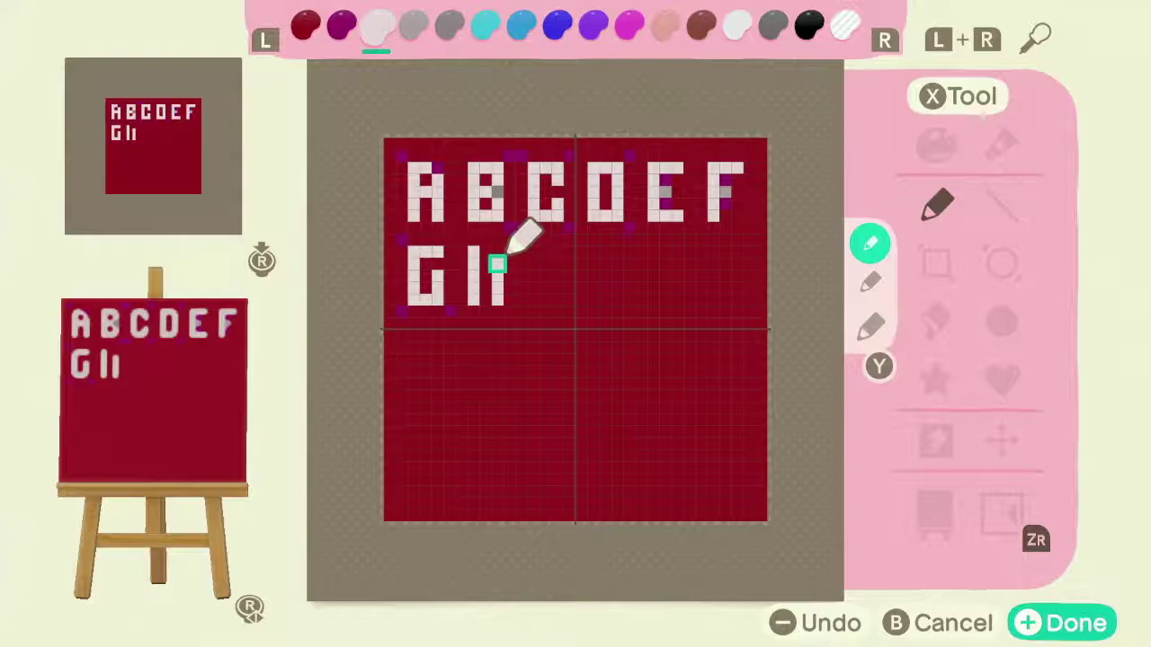
{"action": "left_click", "coordinate": [486, 273]}
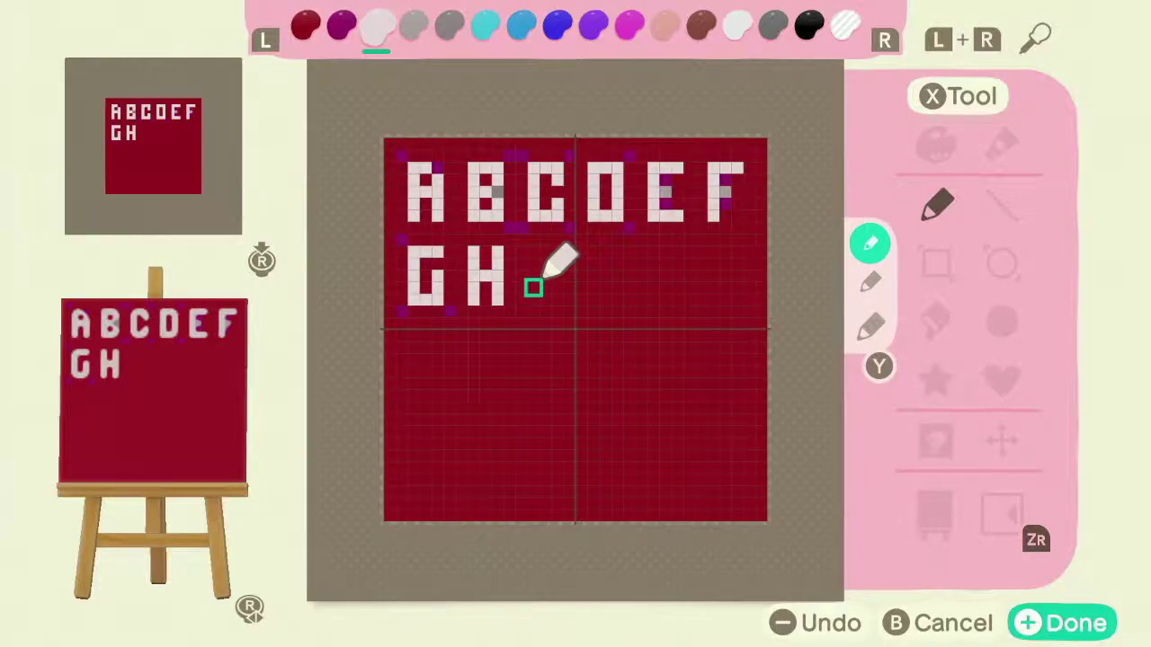
- Draw an off-white letter I beside the H, five pixels tall with three-pixel bars across its top and bottom
{"action": "left_click", "coordinate": [545, 298]}
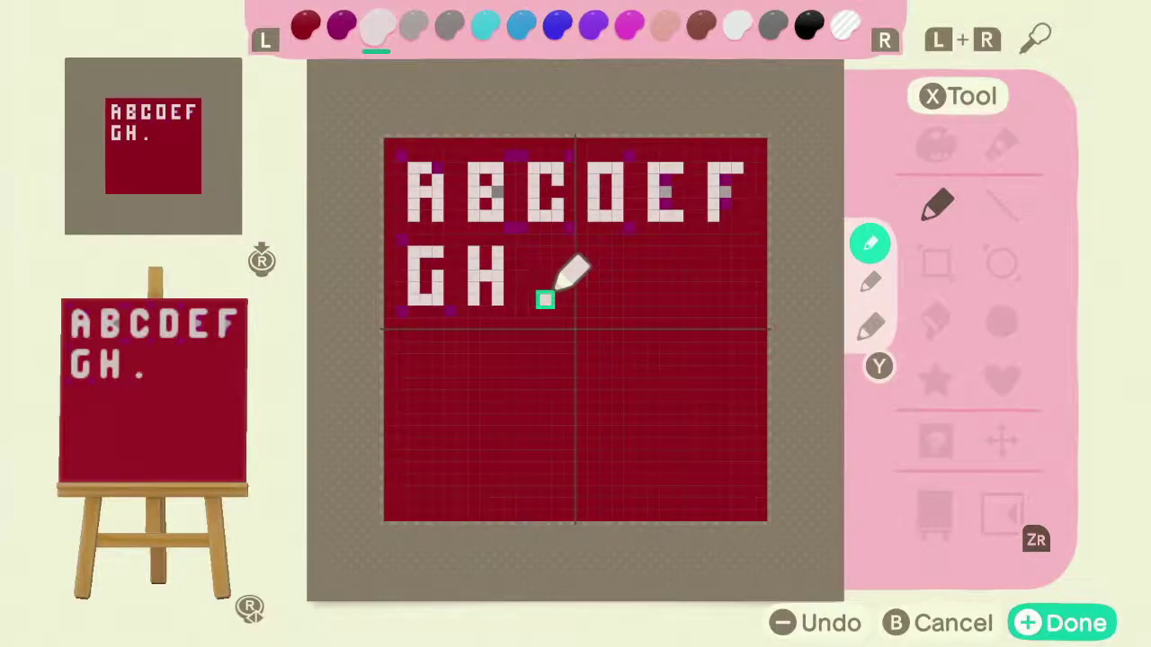
{"action": "left_click_drag", "start_coordinate": [545, 288], "coordinate": [545, 253]}
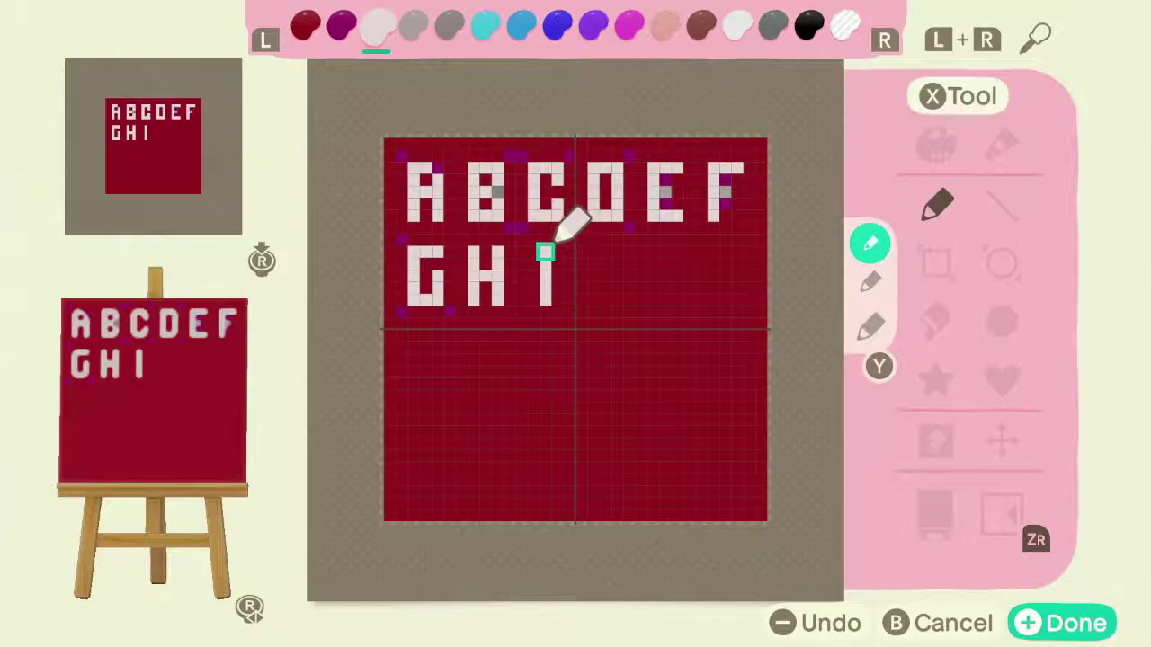
{"action": "left_click", "coordinate": [535, 252]}
{"action": "left_click", "coordinate": [558, 253]}
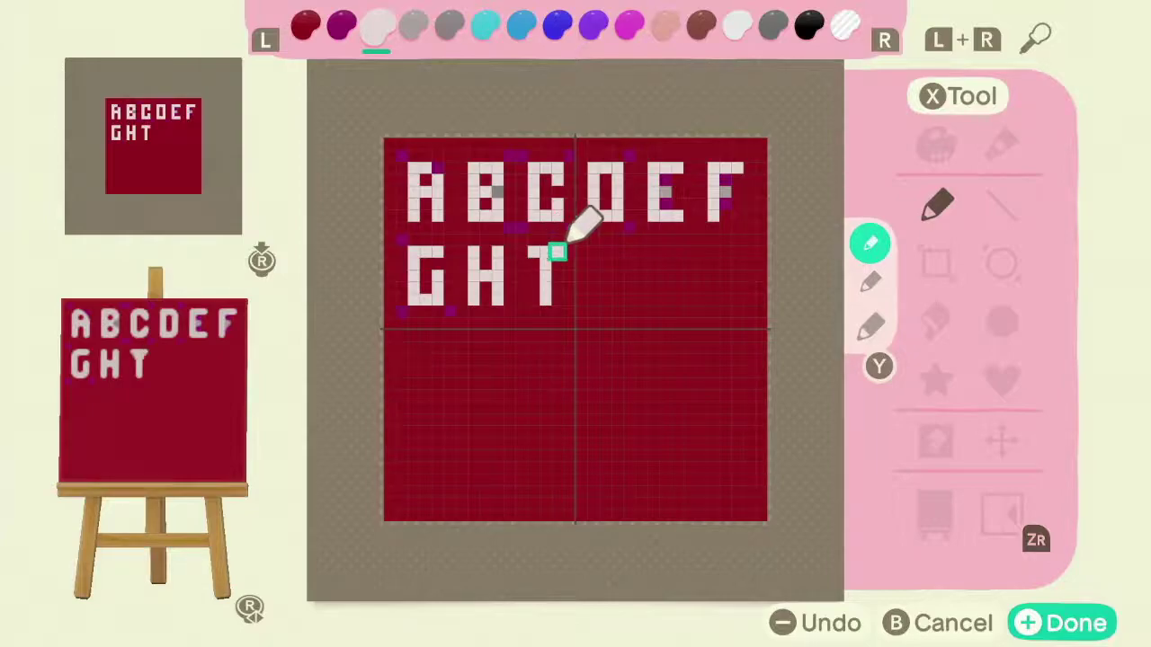
{"action": "left_click", "coordinate": [557, 299]}
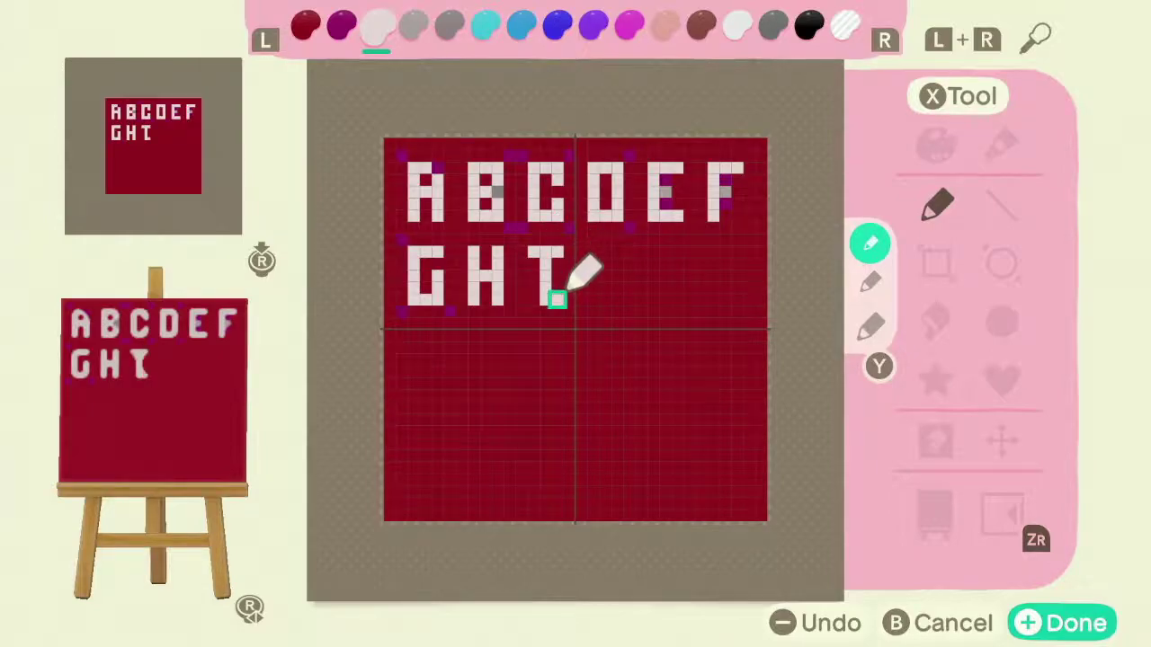
{"action": "left_click", "coordinate": [534, 298]}
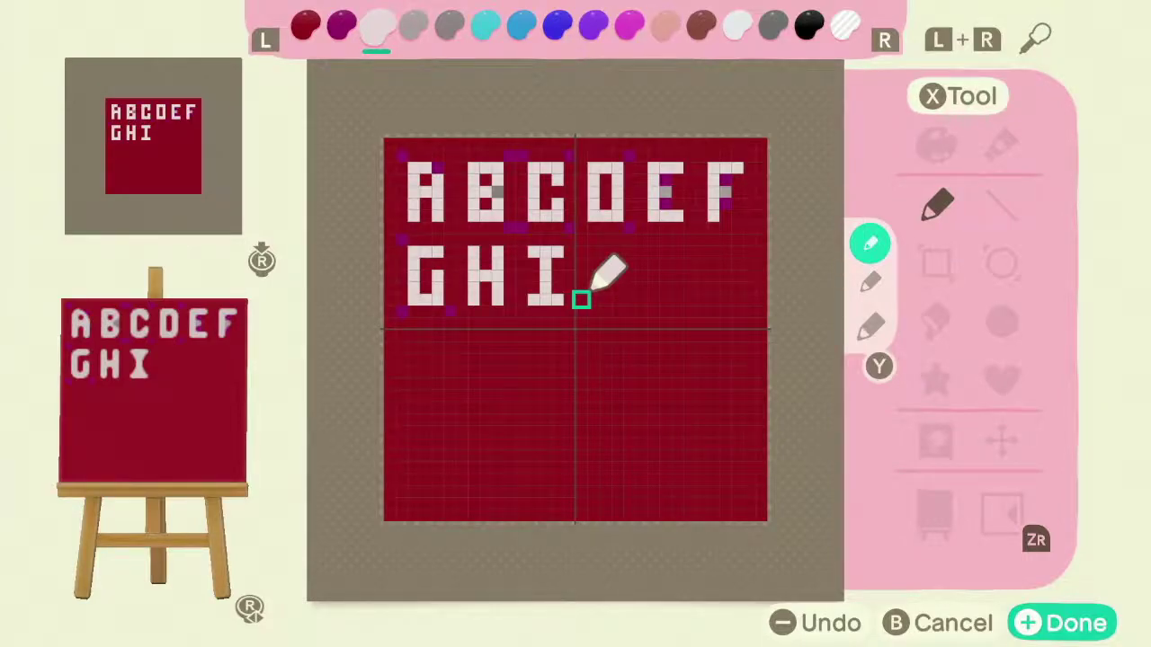
- Recolour the top and bottom serifs of the I grey
{"action": "key", "text": "r"}
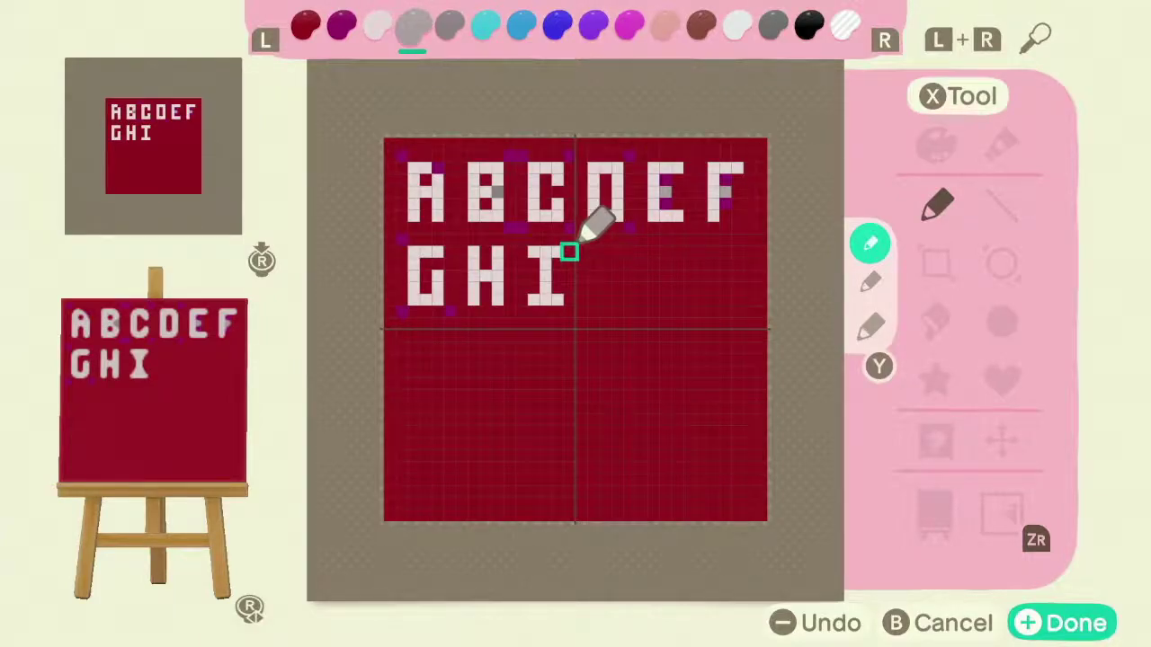
{"action": "left_click", "coordinate": [558, 253]}
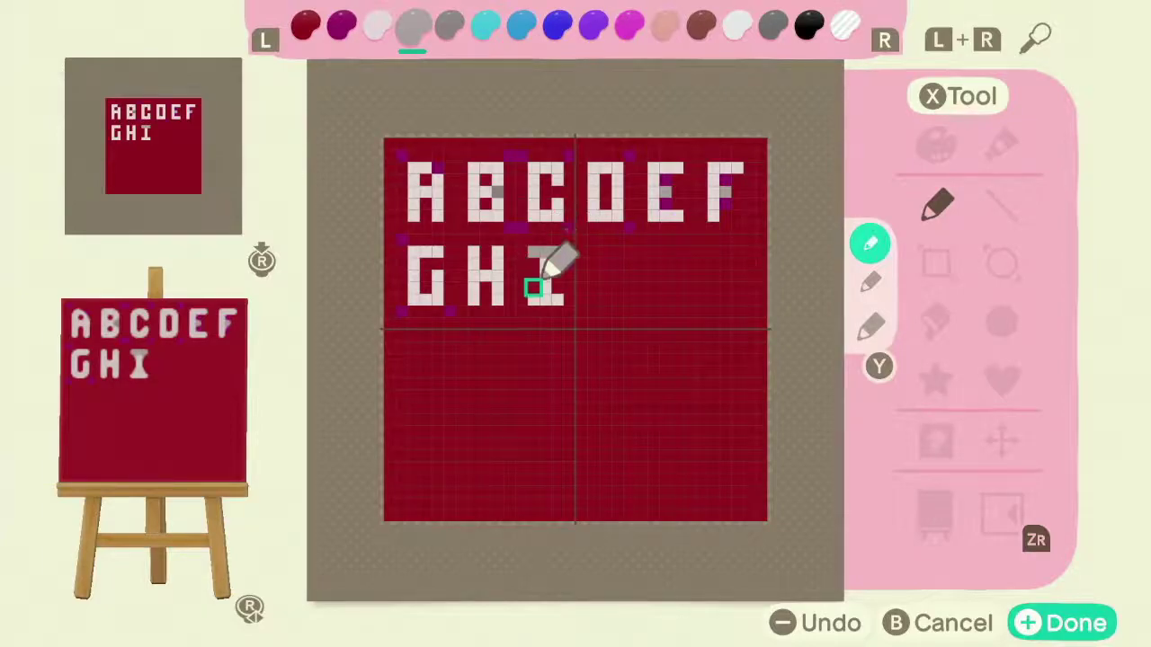
{"action": "left_click_drag", "start_coordinate": [534, 298], "coordinate": [557, 300]}
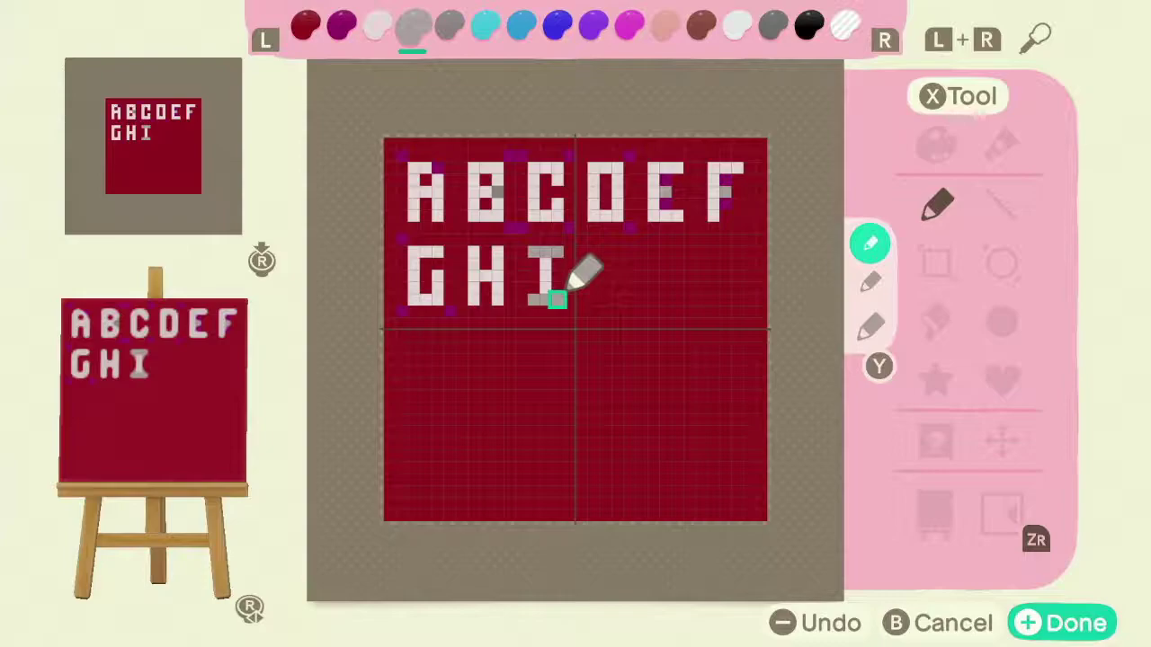
- Draw an off-white letter J beside the I and add purple shading pixels diagonally outside its lower-left and lower-right corners
{"action": "key", "text": "l"}
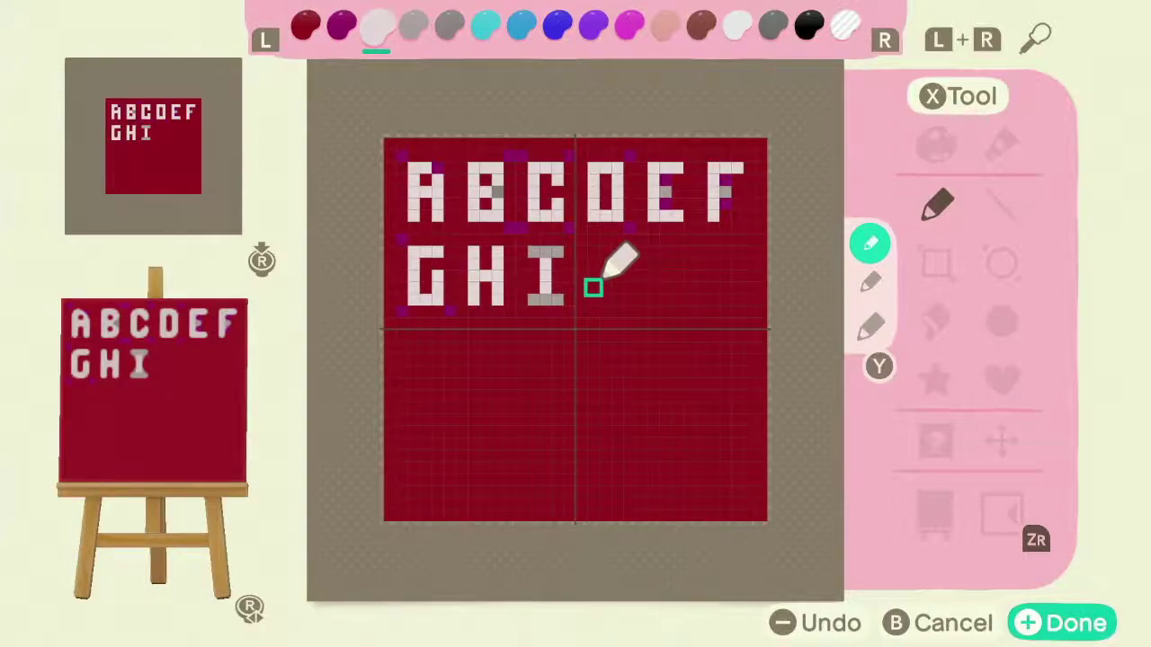
{"action": "left_click", "coordinate": [593, 295]}
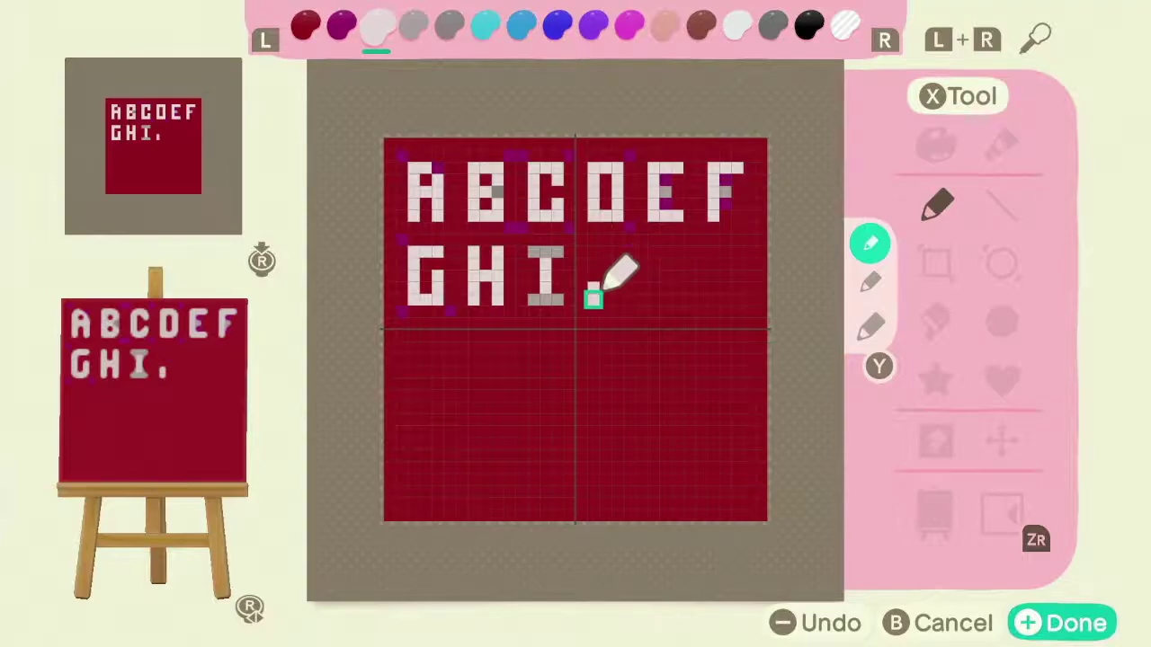
{"action": "mouse_move", "coordinate": [604, 299]}
{"action": "left_mouse_down"}
{"action": "mouse_move", "coordinate": [617, 297]}
{"action": "mouse_move", "coordinate": [617, 253]}
{"action": "left_mouse_up"}
{"action": "key", "text": "l"}
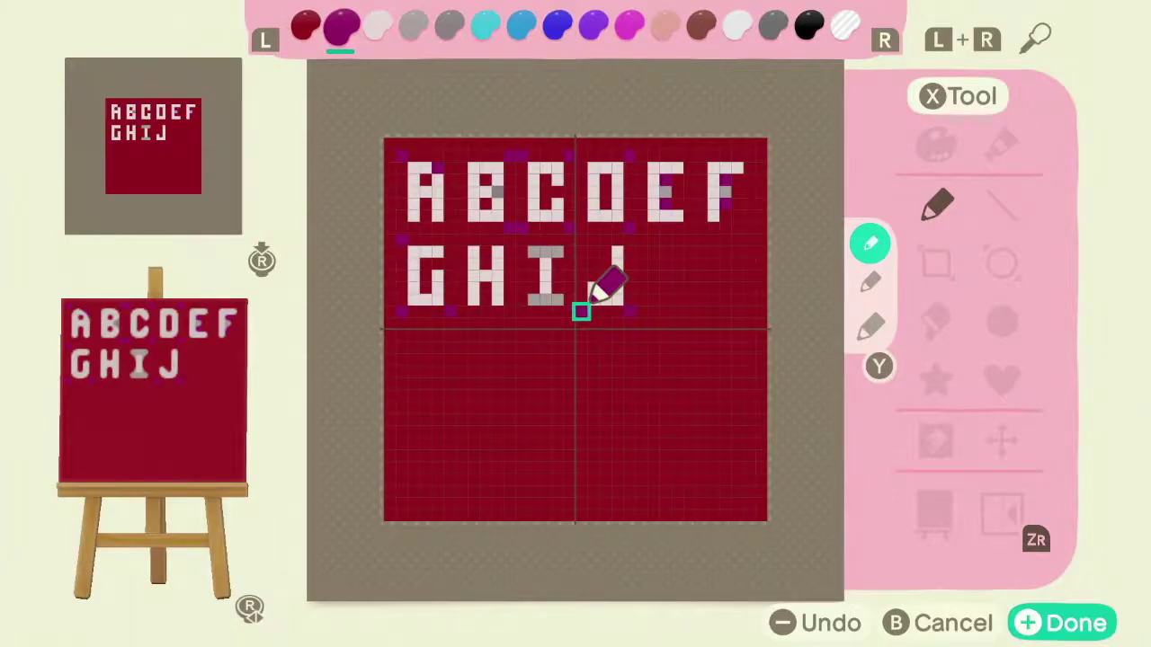
{"action": "key", "text": "r"}
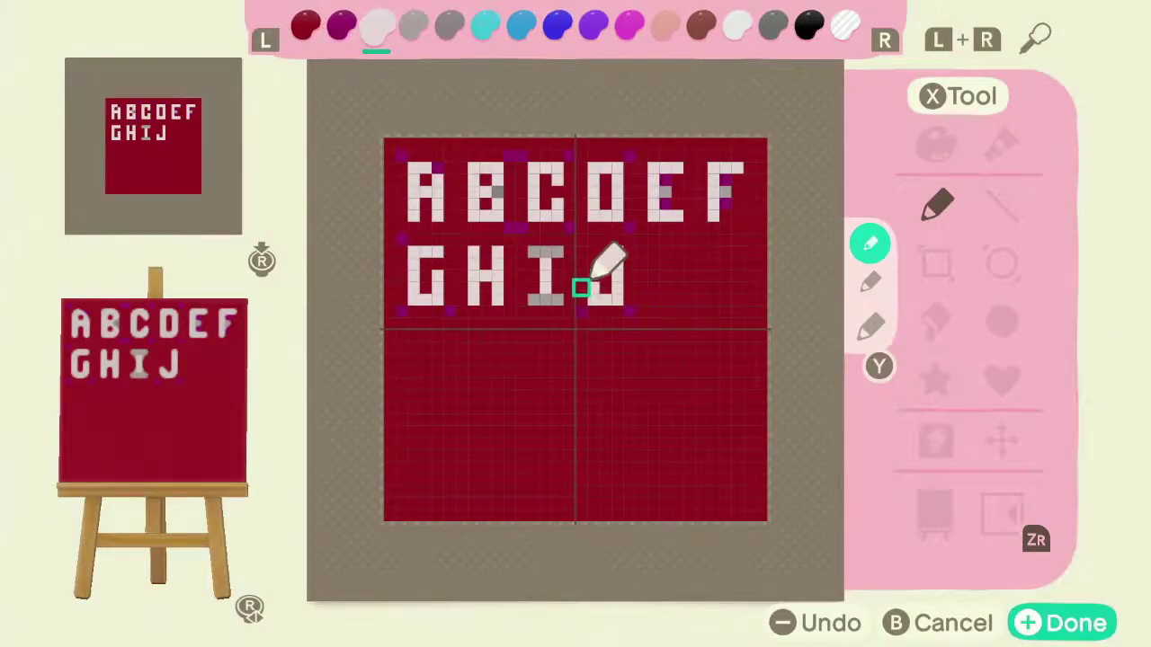
- Extend the top of the J one pixel outward and recolour its three-pixel top bar grey
{"action": "left_click", "coordinate": [629, 252]}
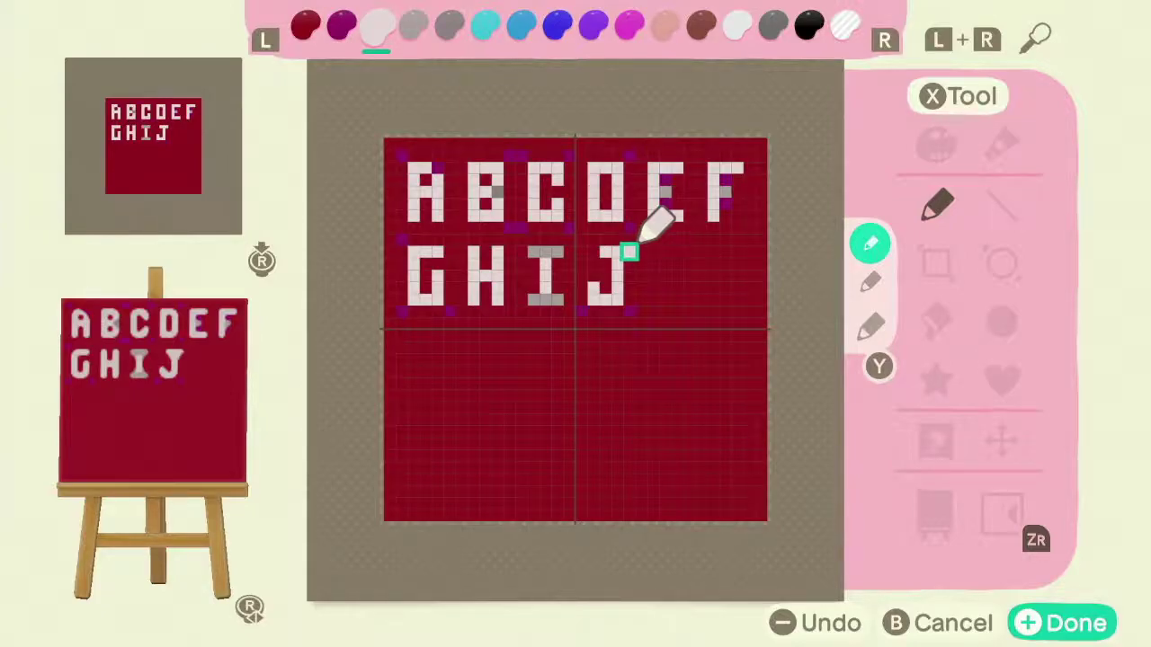
{"action": "key", "text": "r"}
{"action": "left_click", "coordinate": [630, 253]}
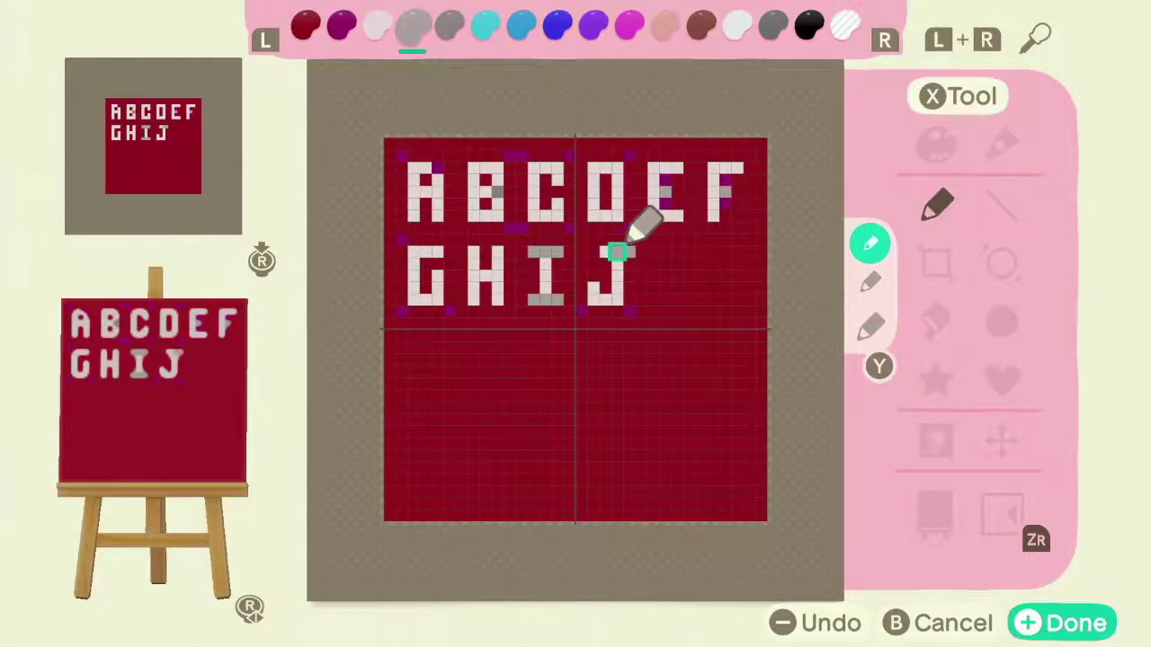
{"action": "left_click_drag", "start_coordinate": [630, 253], "coordinate": [606, 253]}
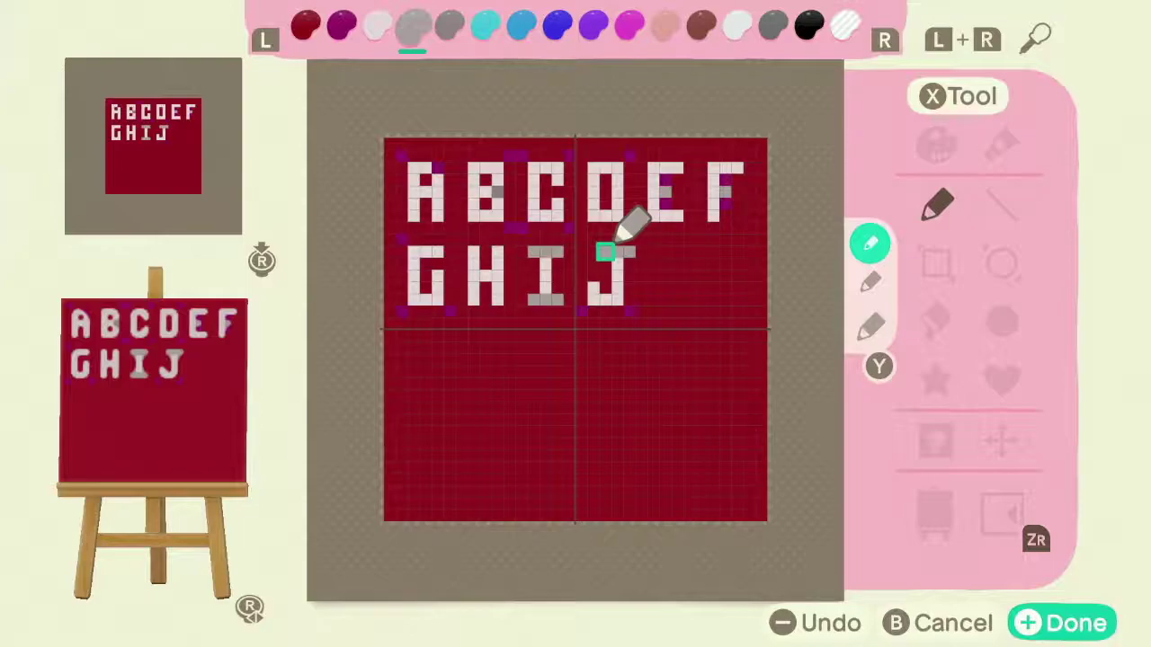
- Draw an off-white letter K, three by five pixels, beside the J in the second row
{"action": "key", "text": "l"}
{"action": "left_click_drag", "start_coordinate": [654, 253], "coordinate": [653, 301]}
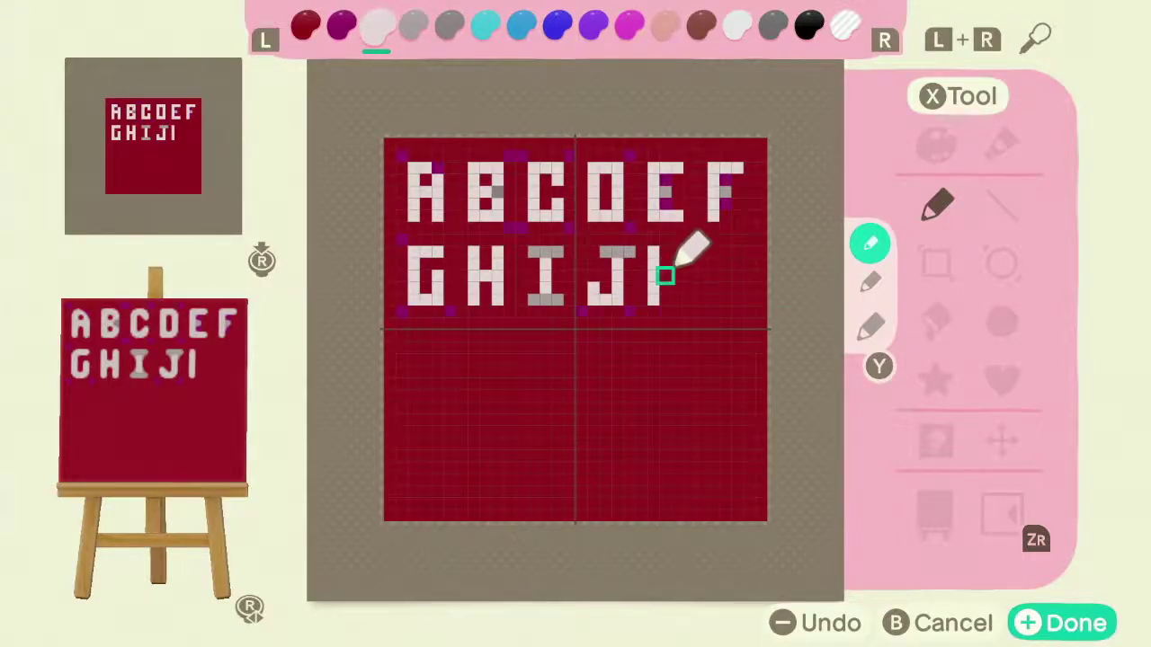
{"action": "left_click", "coordinate": [666, 276]}
{"action": "left_click", "coordinate": [676, 264]}
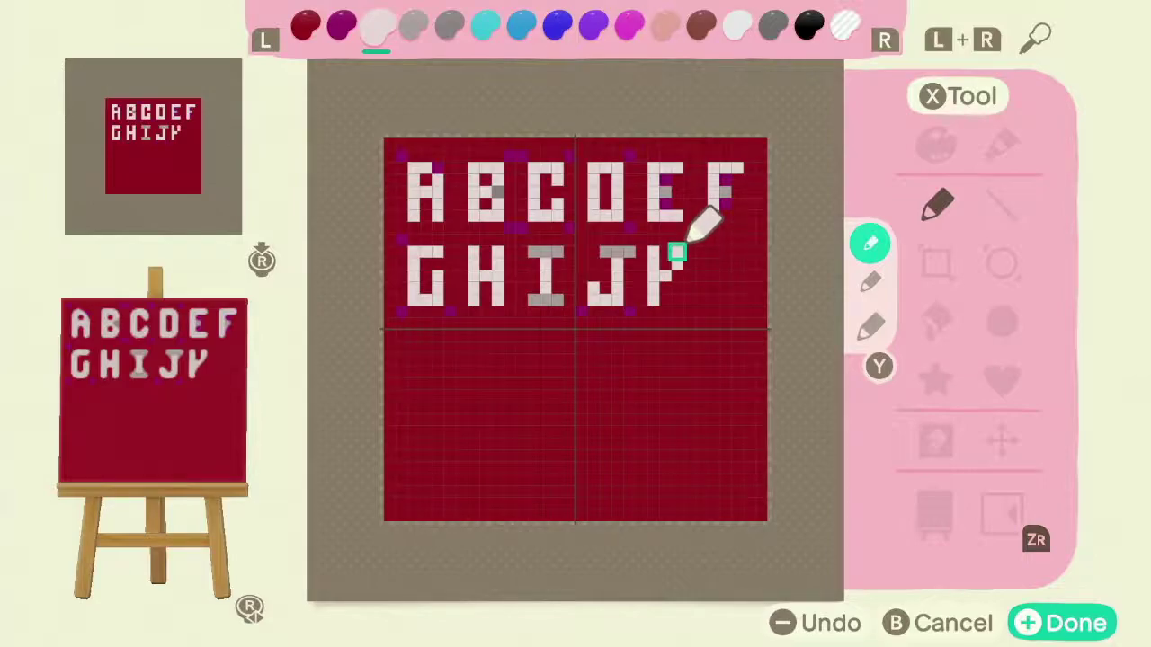
{"action": "left_click", "coordinate": [676, 287]}
{"action": "left_click", "coordinate": [677, 299]}
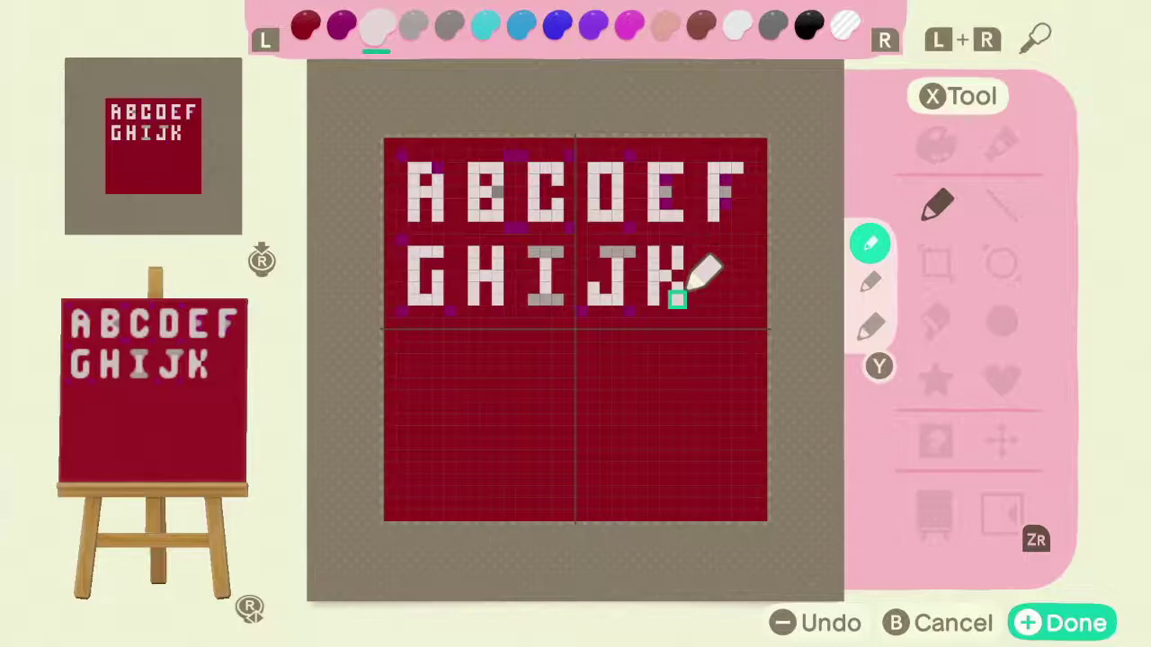
- Extend the K's lower leg one pixel outward and add purple shading pixels between its arms and beneath its middle
{"action": "key", "text": "l"}
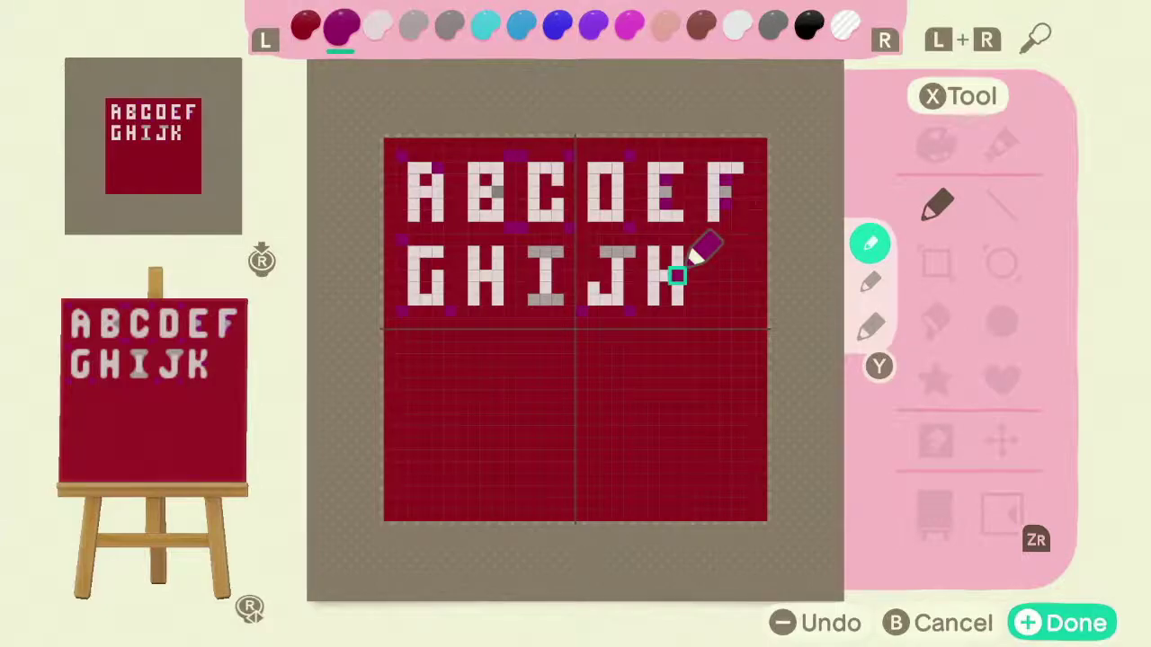
{"action": "key", "text": "r"}
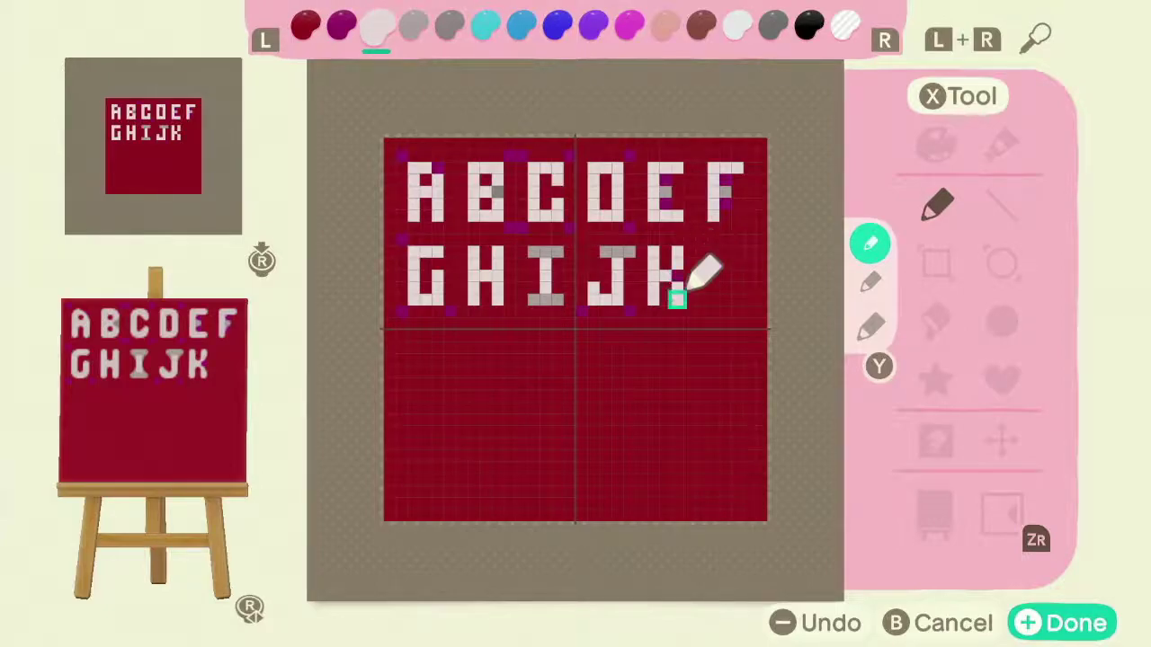
{"action": "left_click", "coordinate": [689, 301]}
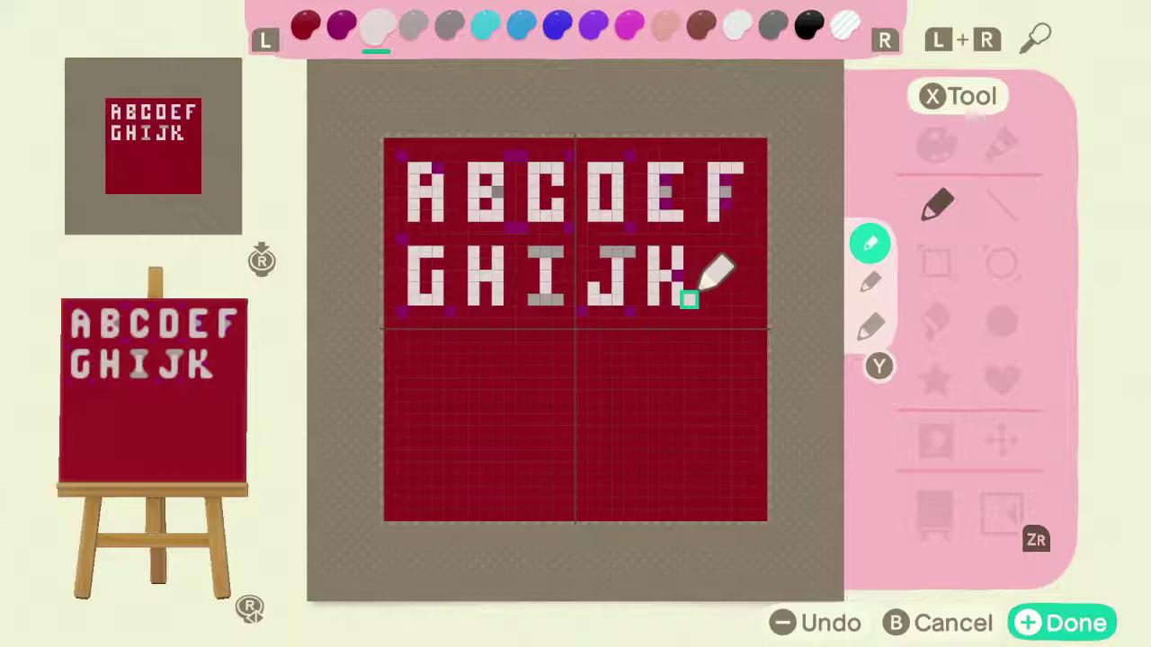
{"action": "key", "text": "l"}
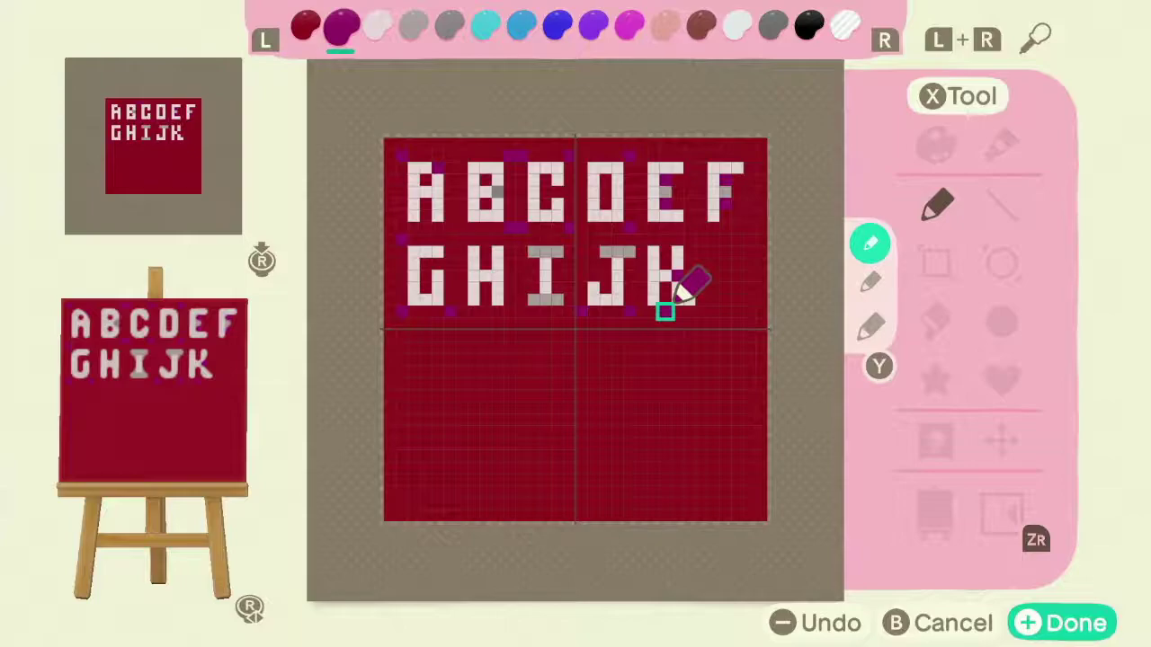
- Draw an off-white letter L, three by five pixels, at the end of the second row
{"action": "key", "text": "r"}
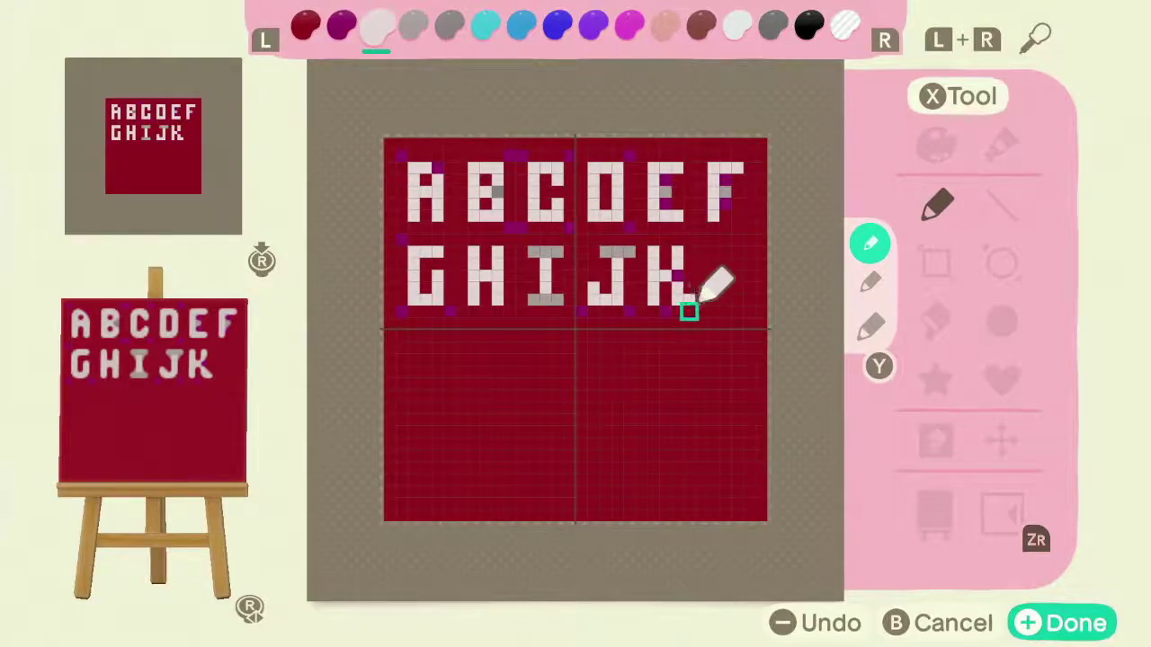
{"action": "left_click", "coordinate": [725, 252]}
{"action": "mouse_move", "coordinate": [725, 252]}
{"action": "left_mouse_down"}
{"action": "mouse_move", "coordinate": [725, 295]}
{"action": "mouse_move", "coordinate": [749, 300]}
{"action": "left_mouse_up"}
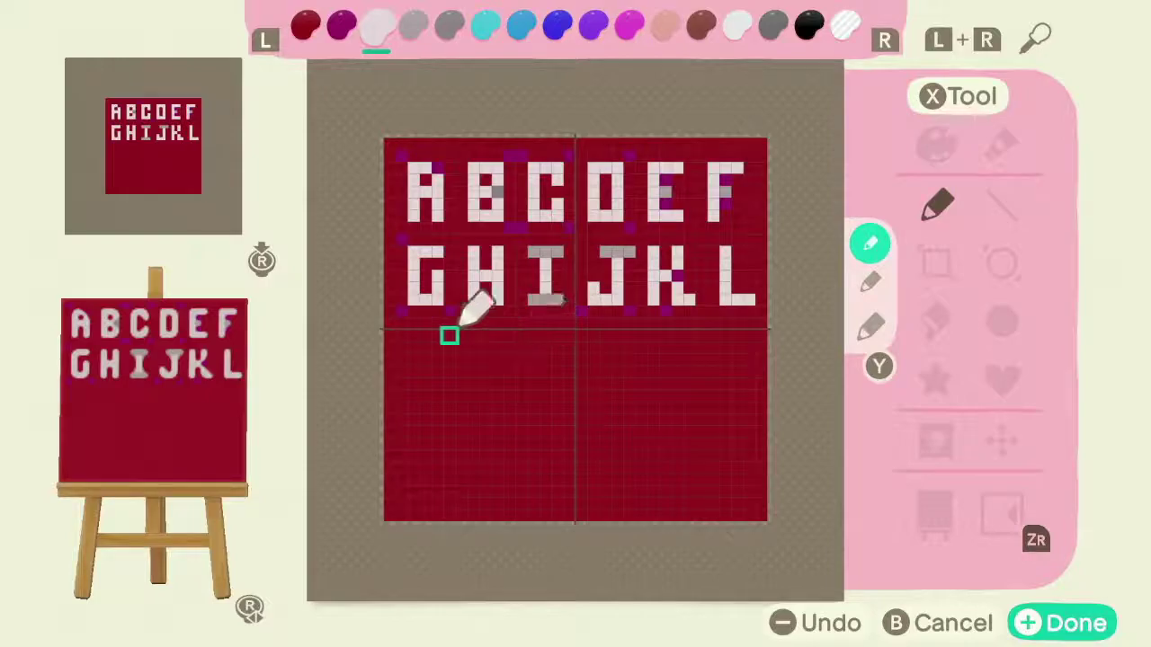
- Draw an off-white letter M, five by five pixels, at the start of the third row, removing stray pixels
{"action": "left_click", "coordinate": [413, 335]}
{"action": "mouse_move", "coordinate": [413, 335]}
{"action": "left_mouse_down"}
{"action": "mouse_move", "coordinate": [411, 381]}
{"action": "mouse_move", "coordinate": [413, 371]}
{"action": "left_mouse_up"}
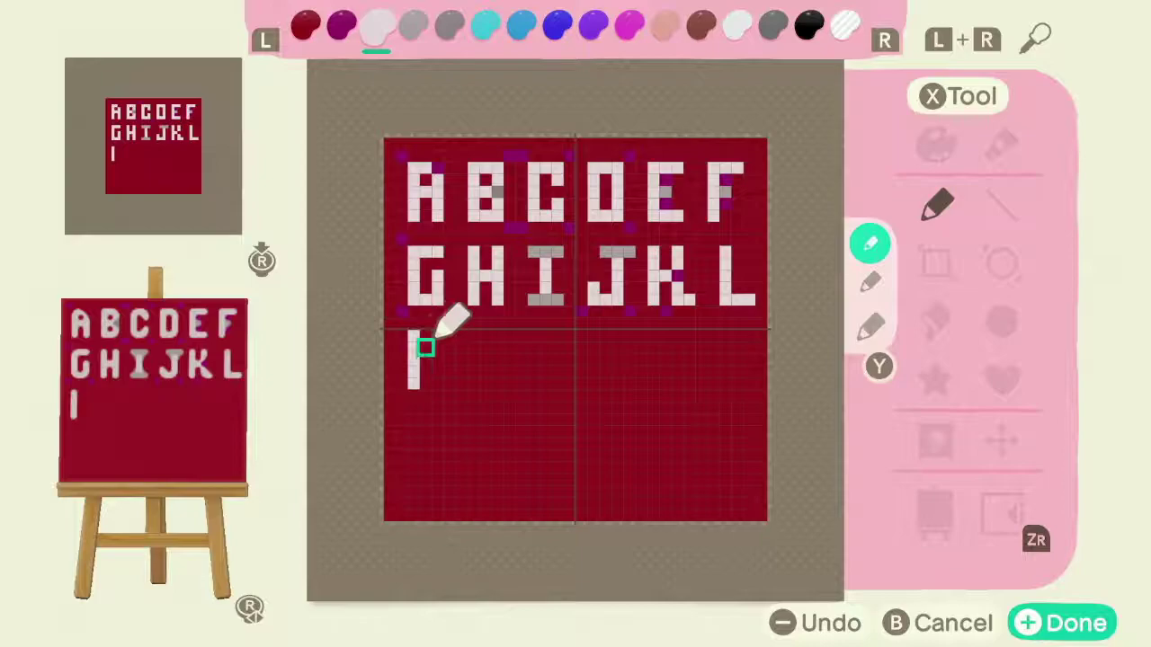
{"action": "left_click", "coordinate": [425, 348]}
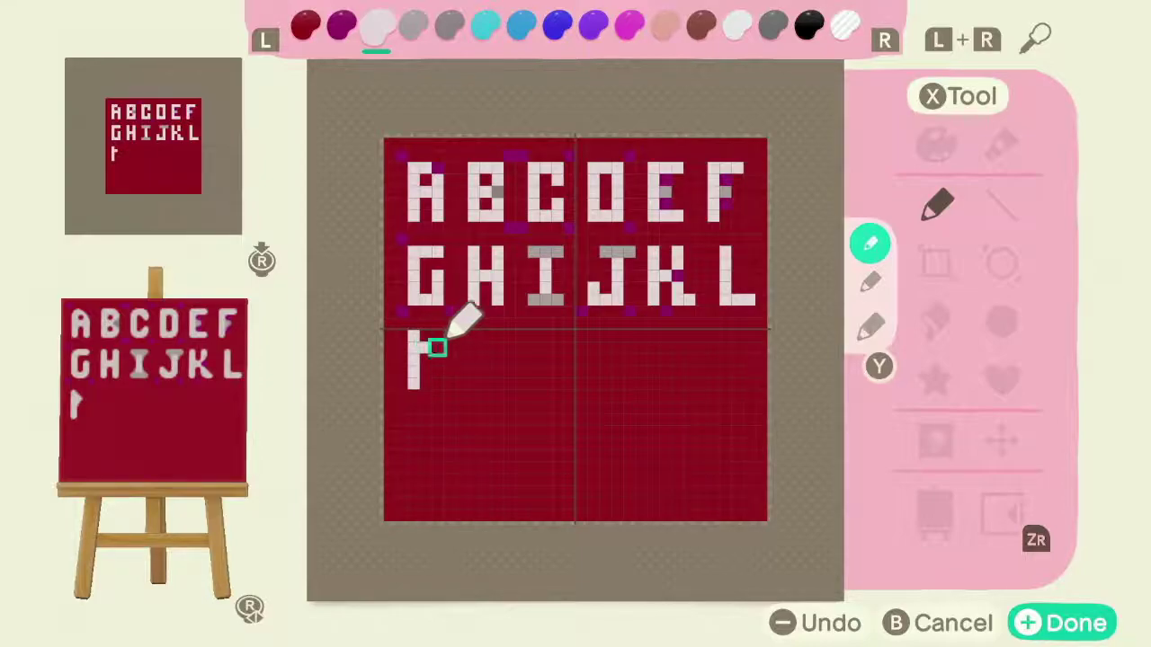
{"action": "left_click", "coordinate": [437, 357]}
{"action": "left_click", "coordinate": [448, 348]}
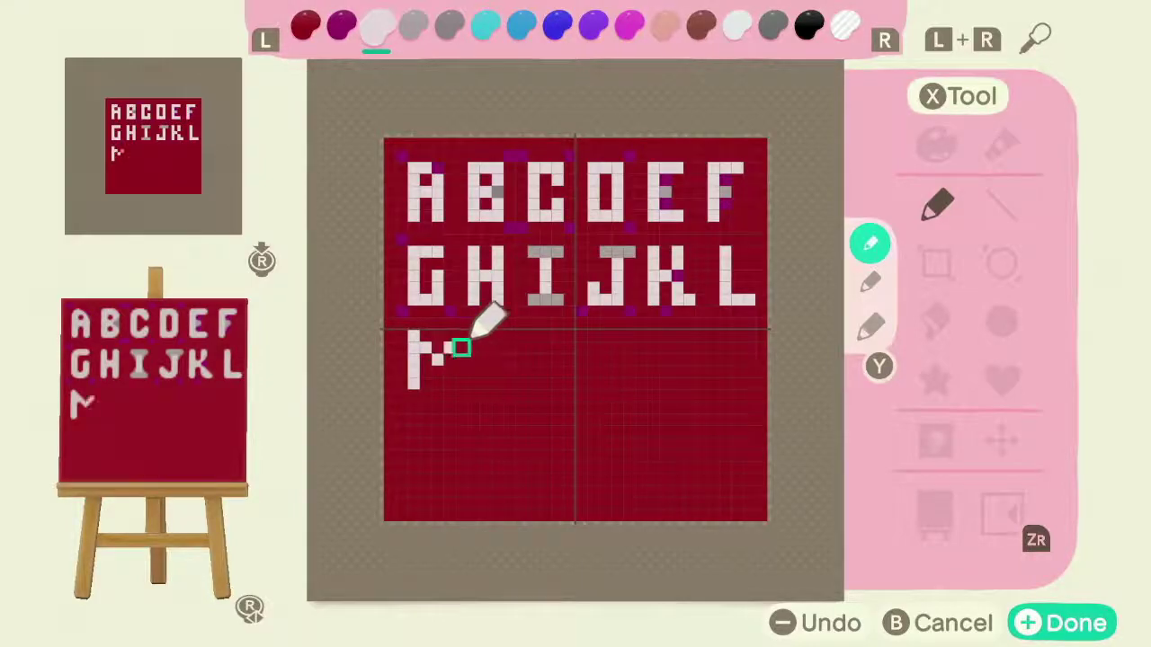
{"action": "left_click", "coordinate": [460, 337]}
{"action": "left_click", "coordinate": [473, 337]}
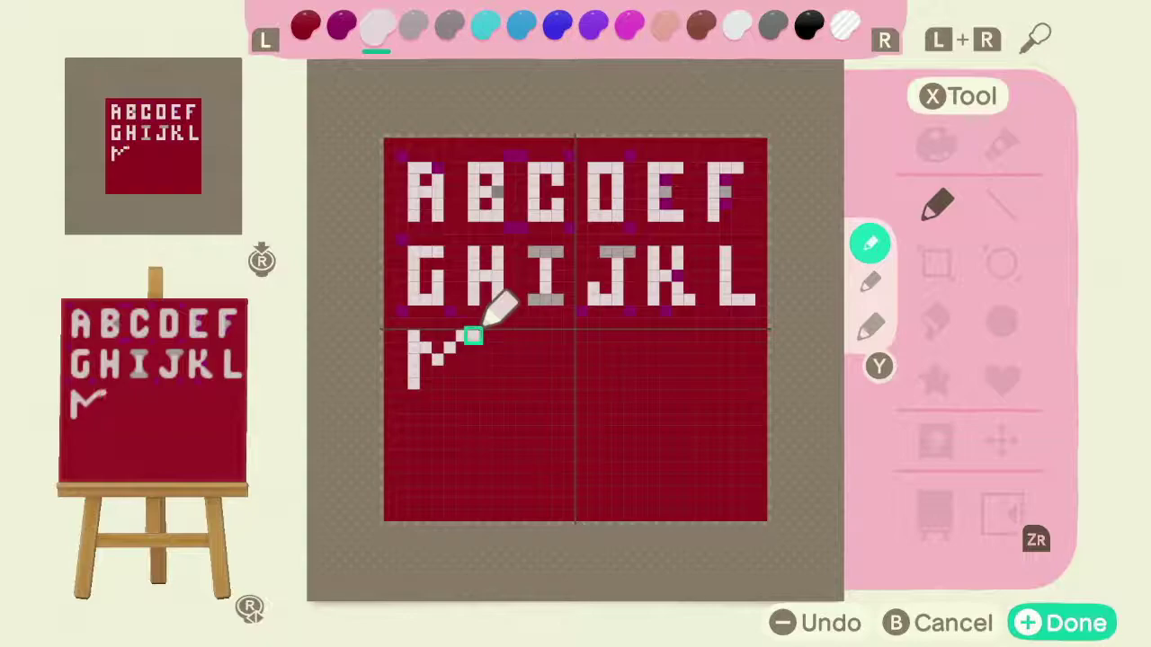
{"action": "left_click", "coordinate": [473, 348]}
{"action": "key", "text": "minus"}
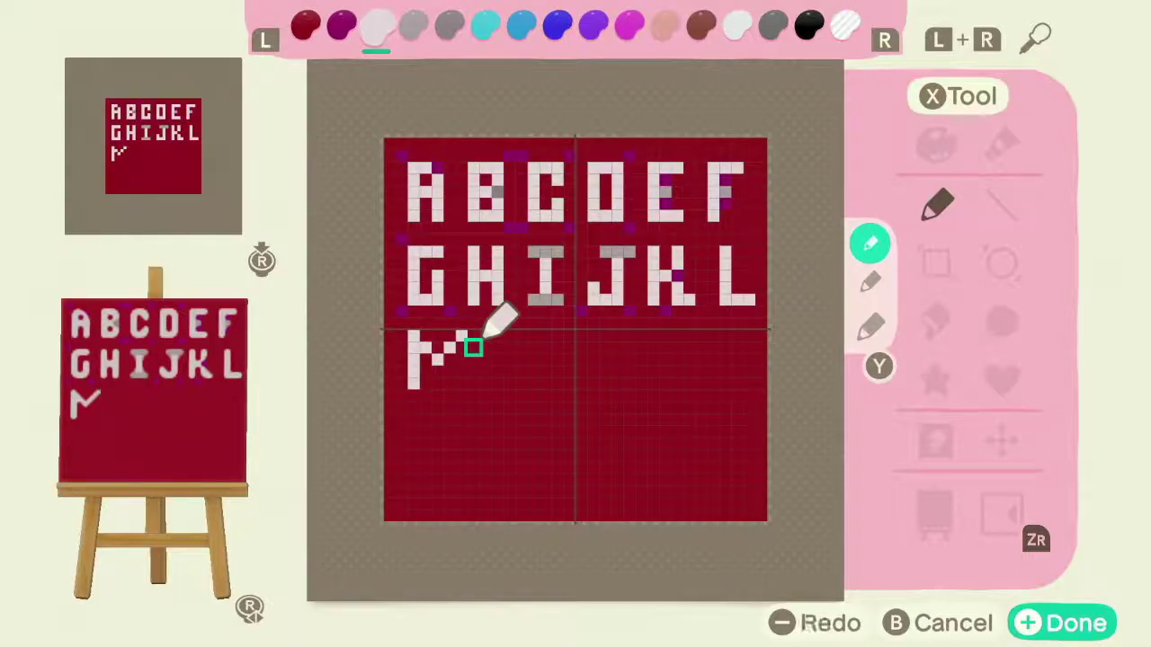
{"action": "left_click_drag", "start_coordinate": [460, 337], "coordinate": [461, 384]}
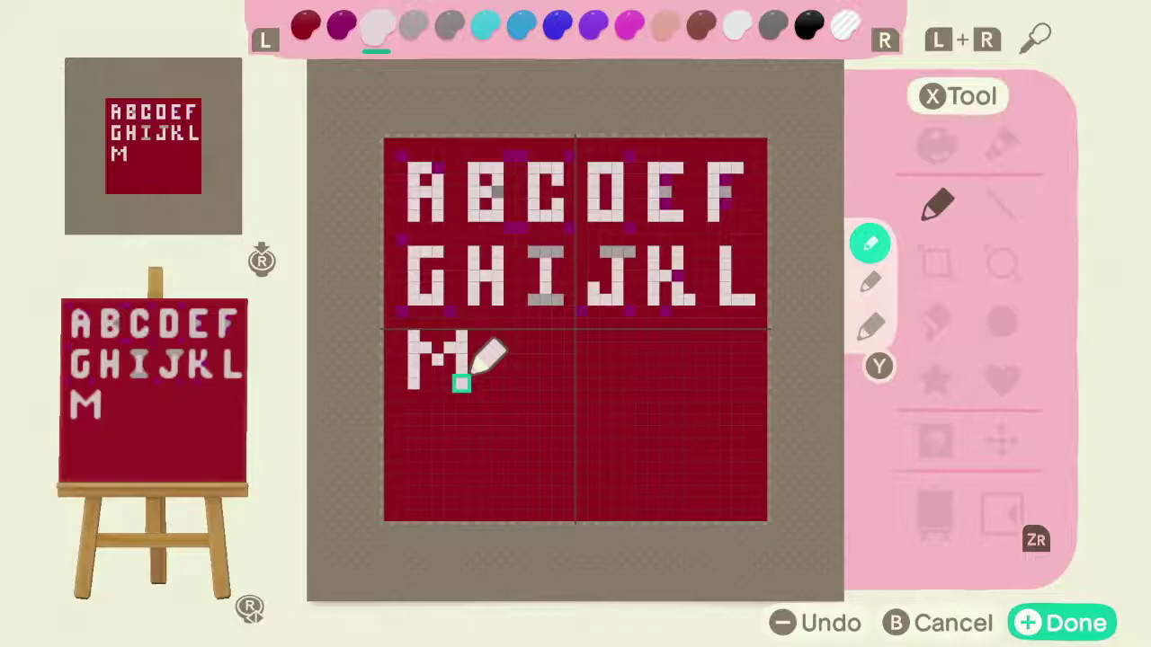
{"action": "key", "text": "minus"}
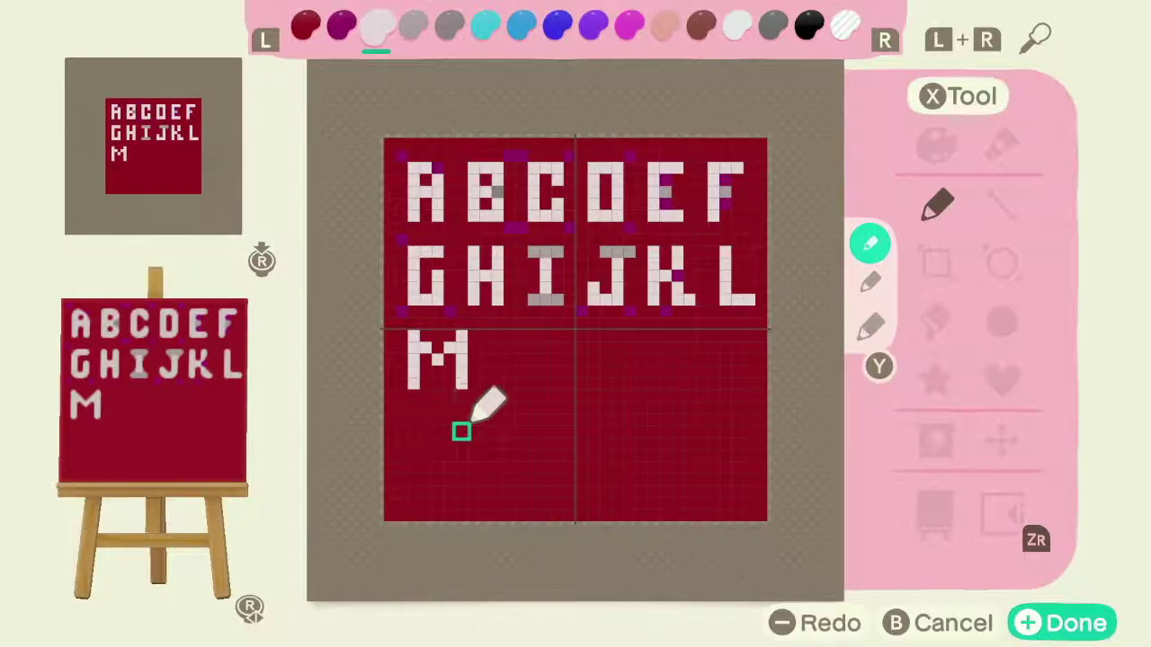
- Draw an off-white letter N, four by five pixels, beside the M and add a purple shading pixel above its diagonal
{"action": "left_click_drag", "start_coordinate": [498, 384], "coordinate": [497, 347]}
{"action": "left_click", "coordinate": [497, 347]}
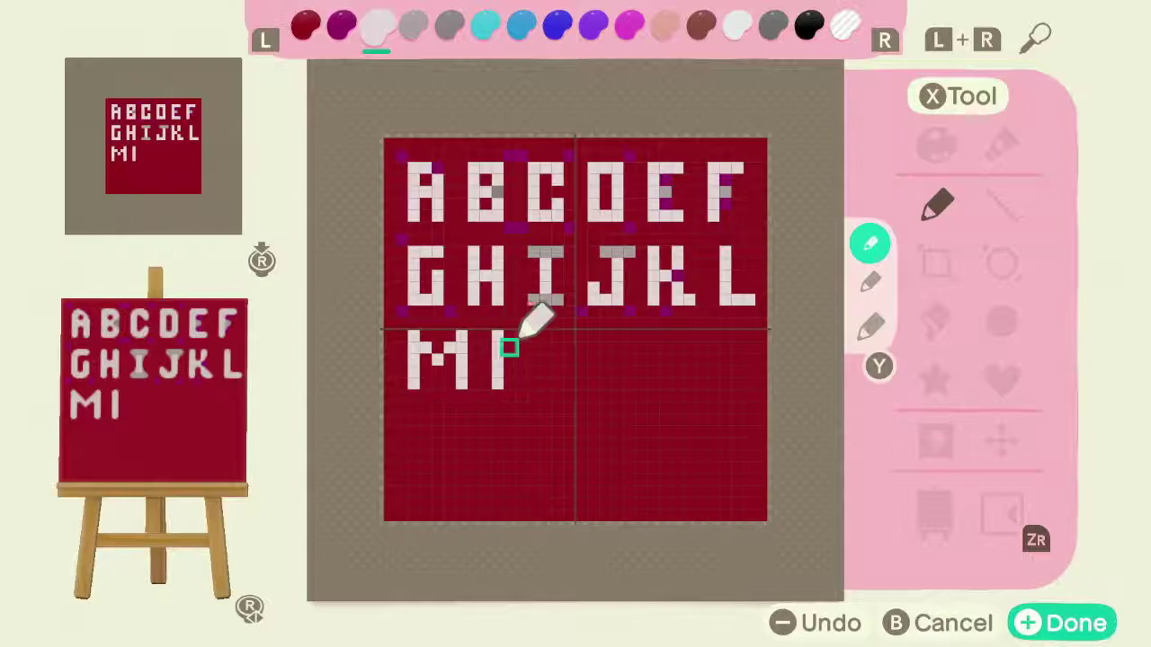
{"action": "left_click", "coordinate": [509, 348]}
{"action": "left_click", "coordinate": [521, 358]}
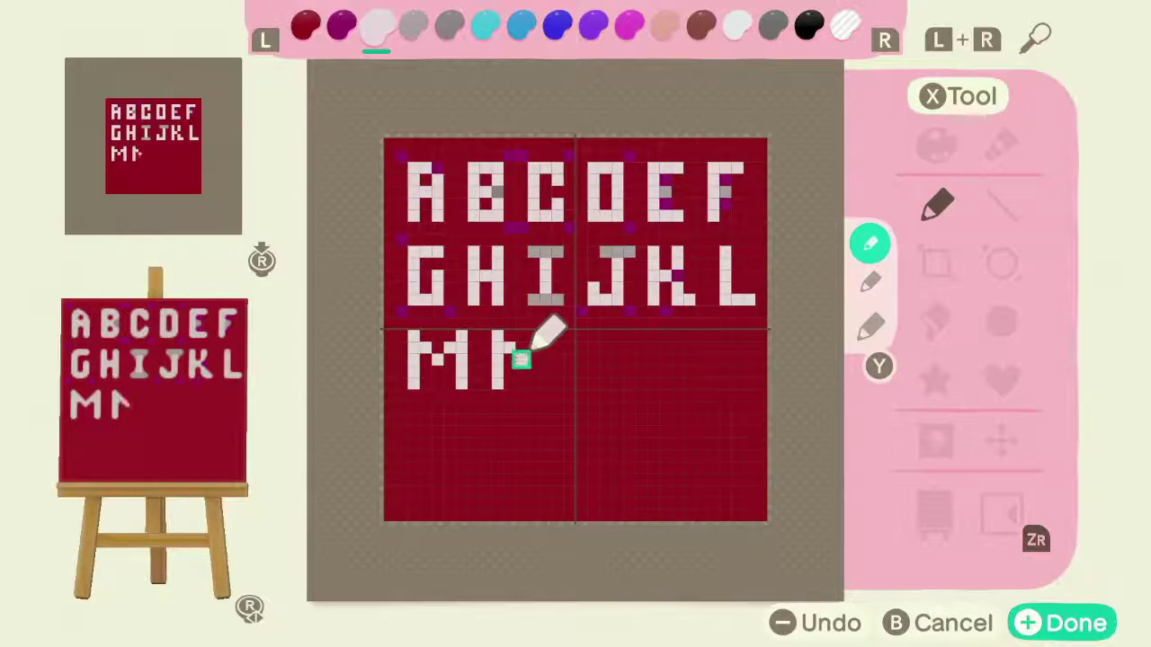
{"action": "left_click_drag", "start_coordinate": [533, 383], "coordinate": [533, 336]}
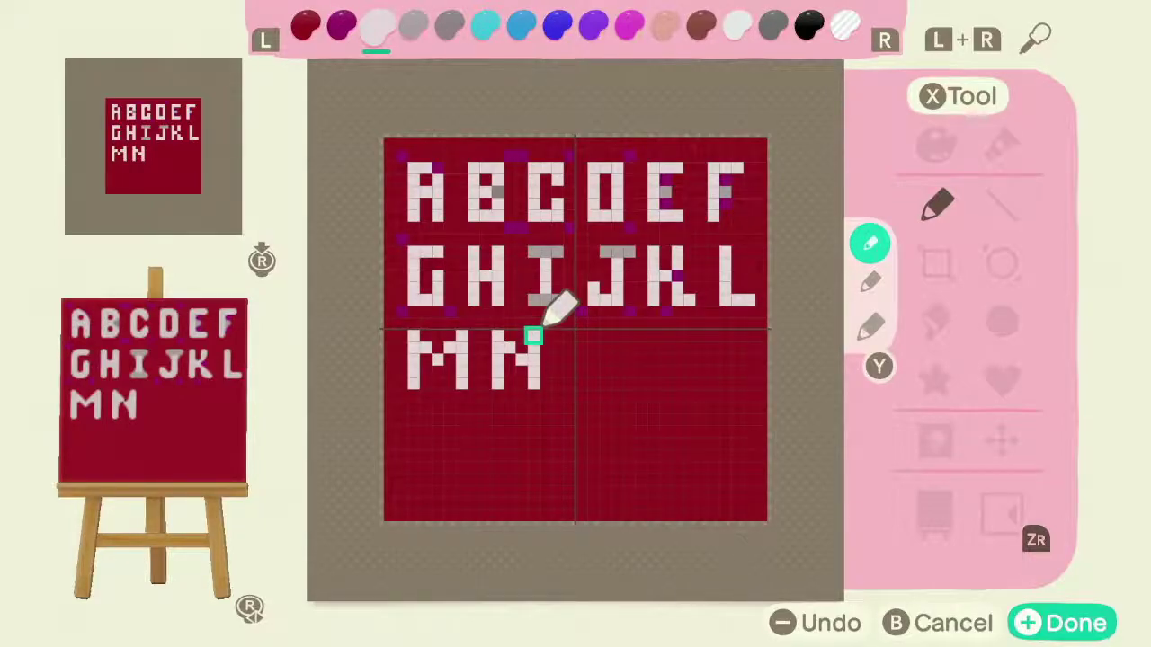
{"action": "key", "text": "l"}
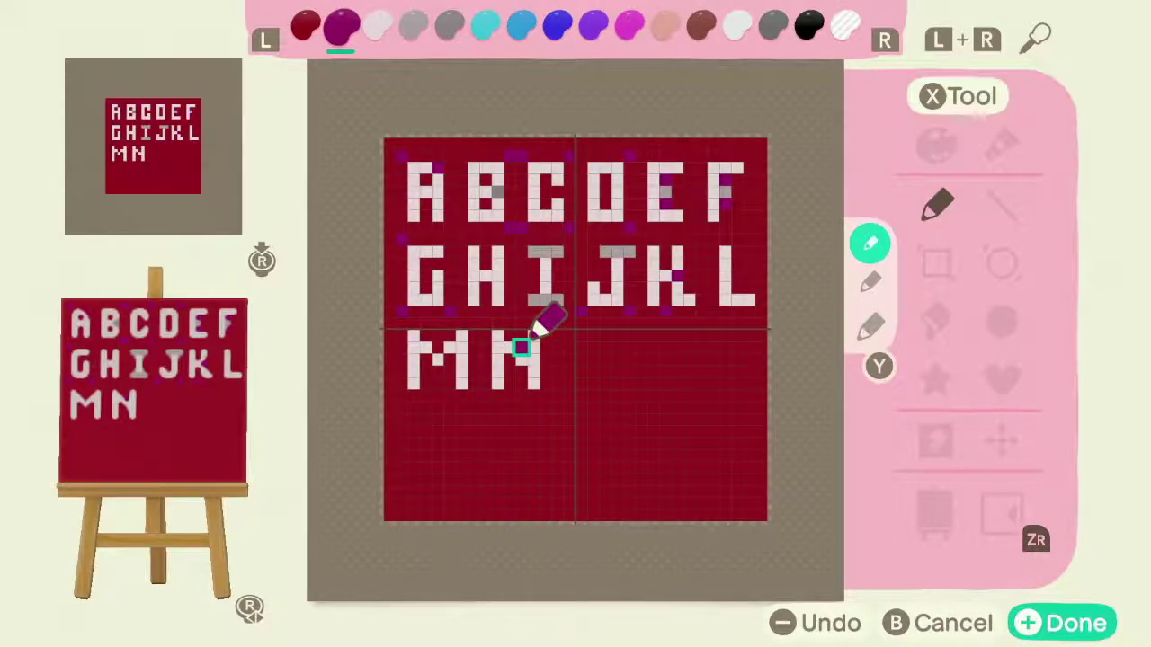
- Draw an off-white letter O, three by five pixels, beside the N with purple shading pixels diagonally outside its four corners
{"action": "key", "text": "r"}
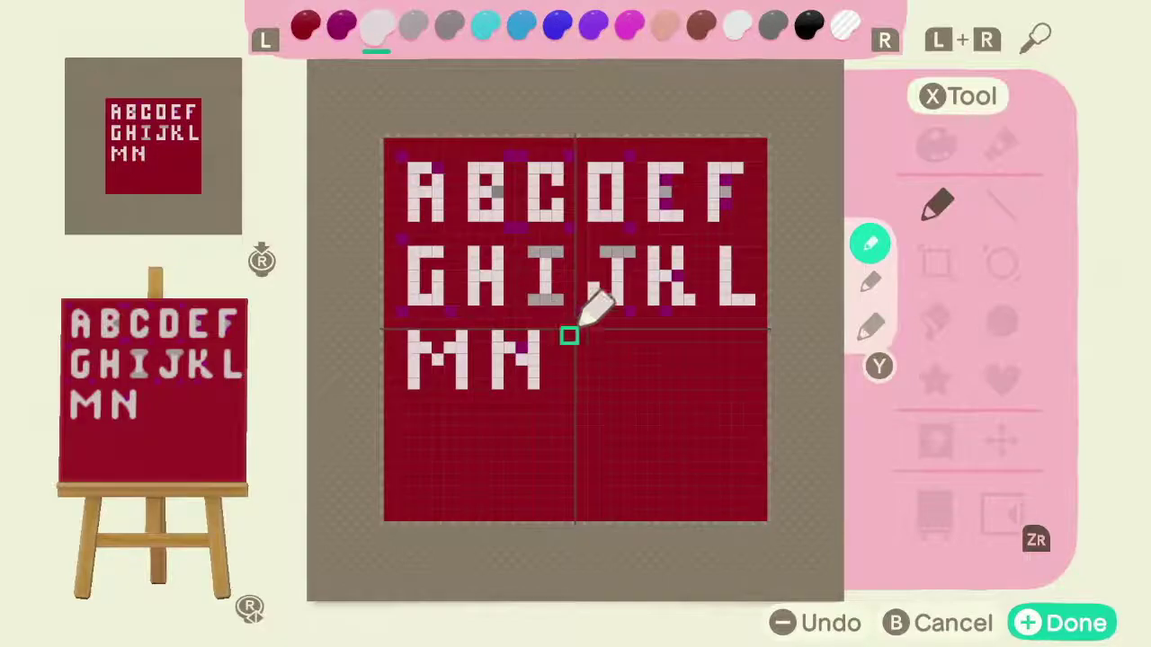
{"action": "mouse_move", "coordinate": [569, 336]}
{"action": "left_mouse_down"}
{"action": "mouse_move", "coordinate": [568, 378]}
{"action": "mouse_move", "coordinate": [581, 383]}
{"action": "mouse_move", "coordinate": [596, 345]}
{"action": "mouse_move", "coordinate": [582, 337]}
{"action": "left_mouse_up"}
{"action": "key", "text": "l"}
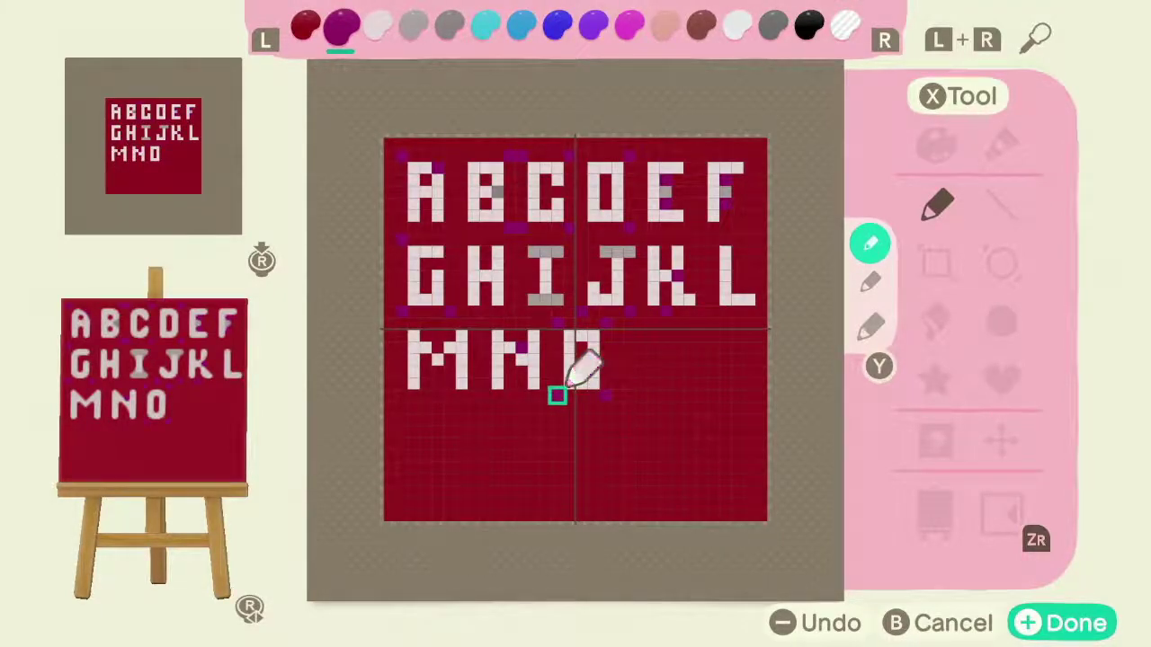
- Draw an off-white letter P, three by five pixels, beside the O and add purple shading pixels around its bowl
{"action": "key", "text": "r"}
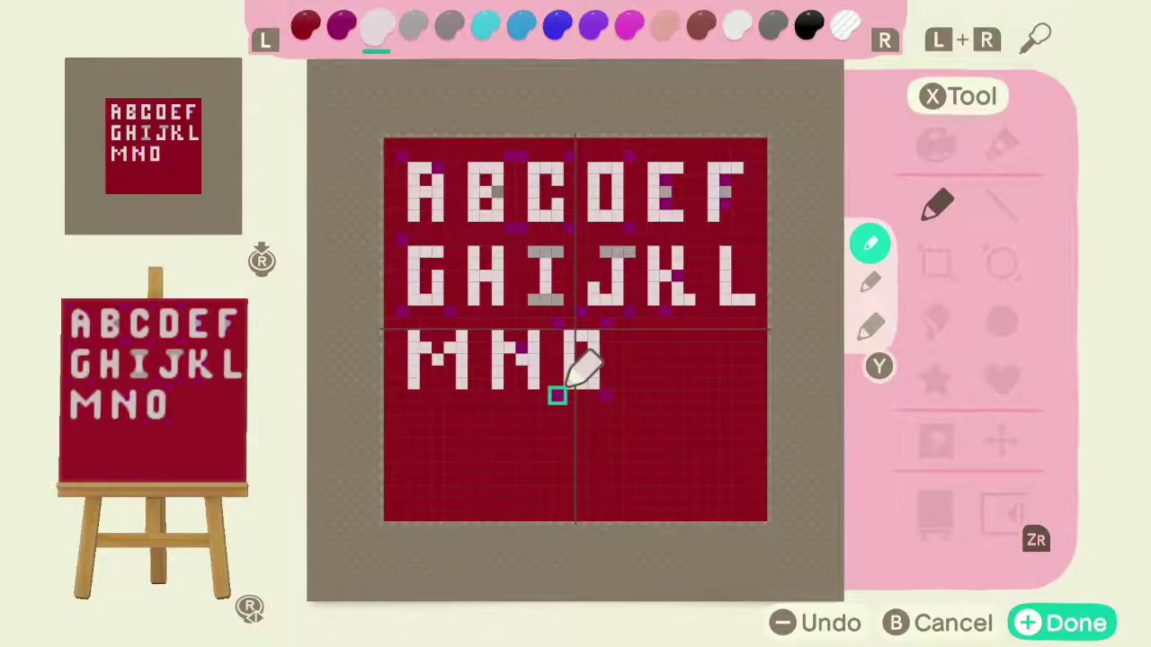
{"action": "mouse_move", "coordinate": [627, 393]}
{"action": "left_mouse_down"}
{"action": "mouse_move", "coordinate": [627, 333]}
{"action": "mouse_move", "coordinate": [653, 333]}
{"action": "mouse_move", "coordinate": [653, 359]}
{"action": "left_mouse_up"}
{"action": "left_click", "coordinate": [641, 359]}
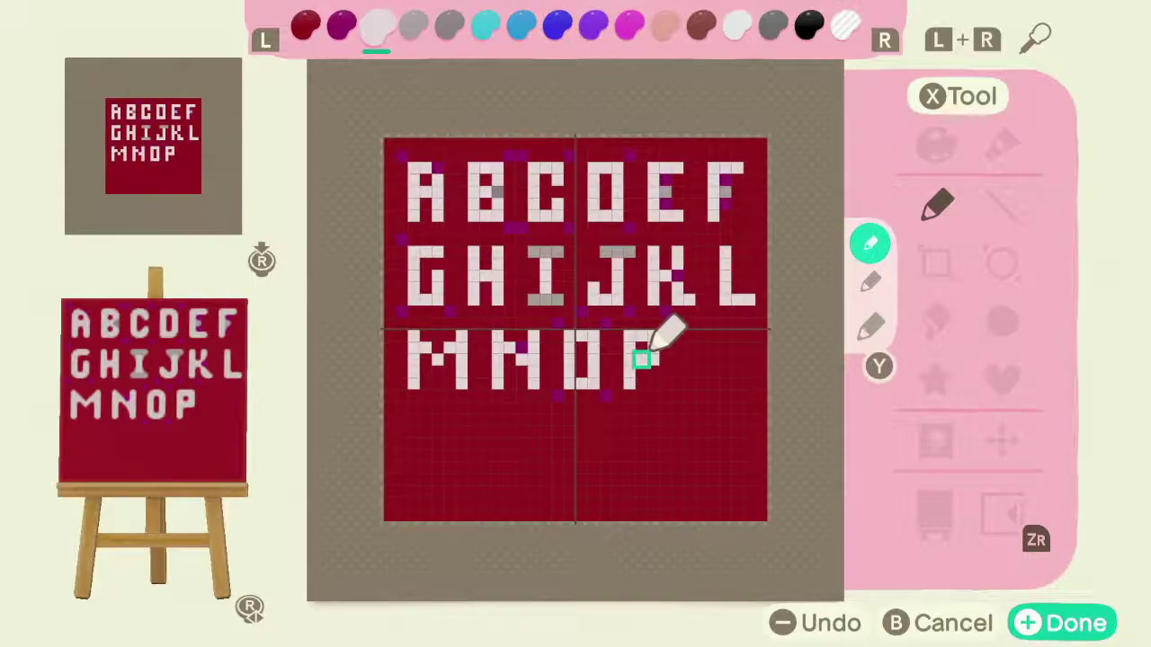
{"action": "key", "text": "l"}
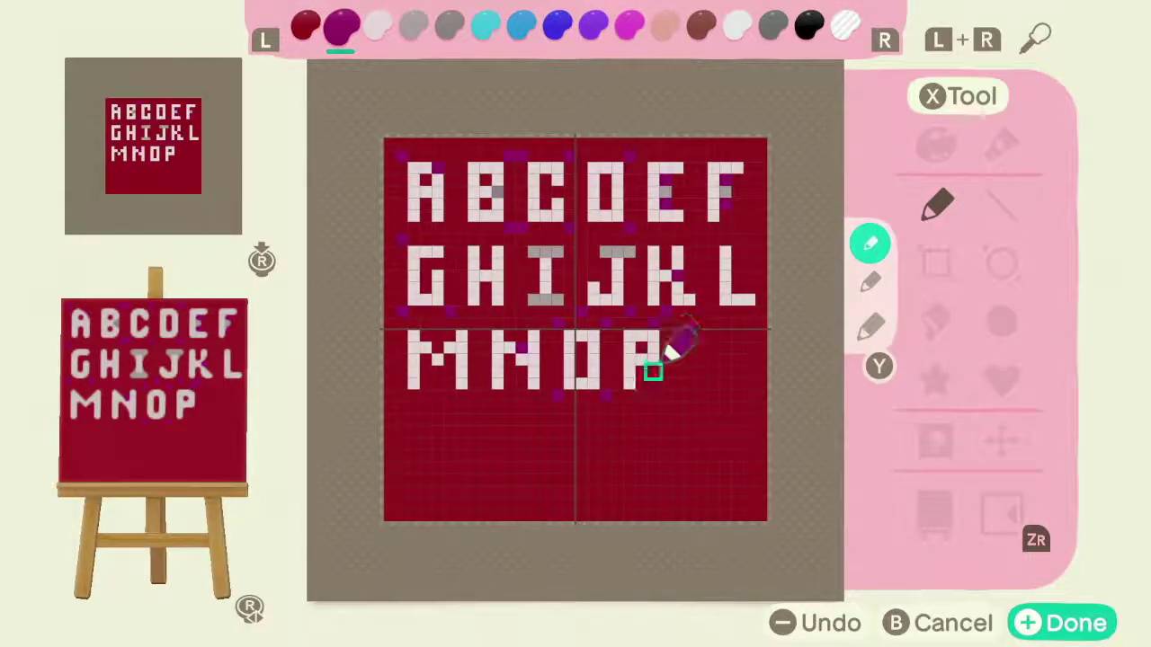
- Draw an off-white Q with a one-pixel tail beside the P and add purple shading diagonally outside its three tailless corners
{"action": "key", "text": "r"}
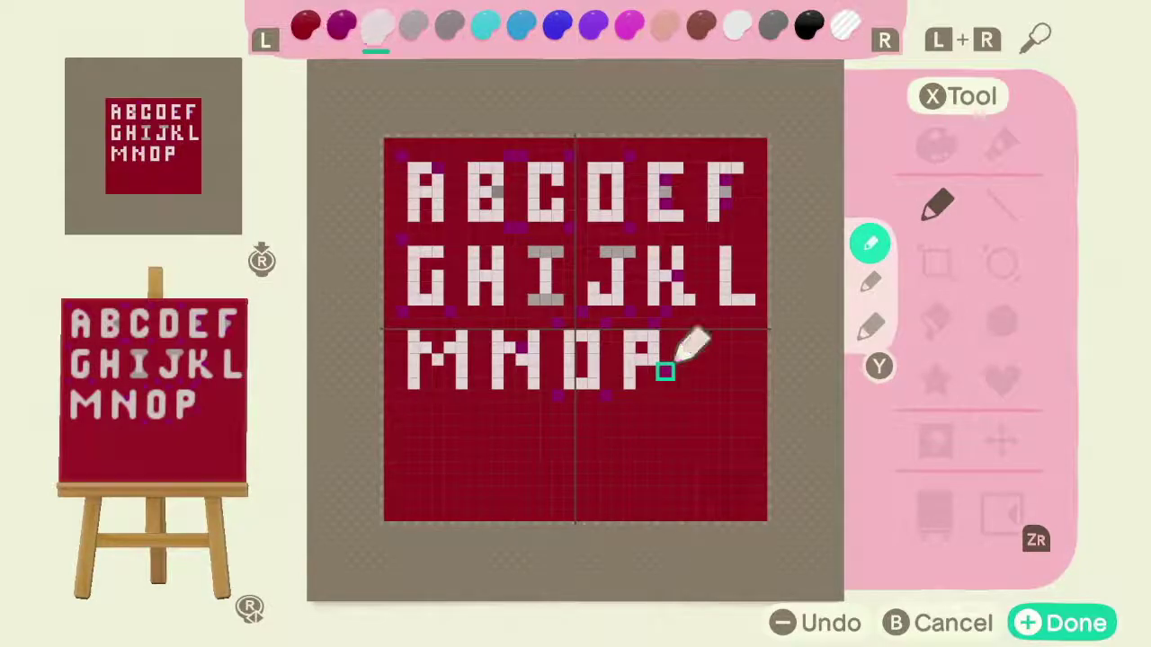
{"action": "key", "text": "ctrl+z"}
{"action": "left_click", "coordinate": [689, 347]}
{"action": "mouse_move", "coordinate": [689, 347]}
{"action": "left_mouse_down"}
{"action": "mouse_move", "coordinate": [688, 380]}
{"action": "mouse_move", "coordinate": [712, 383]}
{"action": "mouse_move", "coordinate": [712, 345]}
{"action": "mouse_move", "coordinate": [698, 334]}
{"action": "mouse_move", "coordinate": [712, 335]}
{"action": "left_mouse_up"}
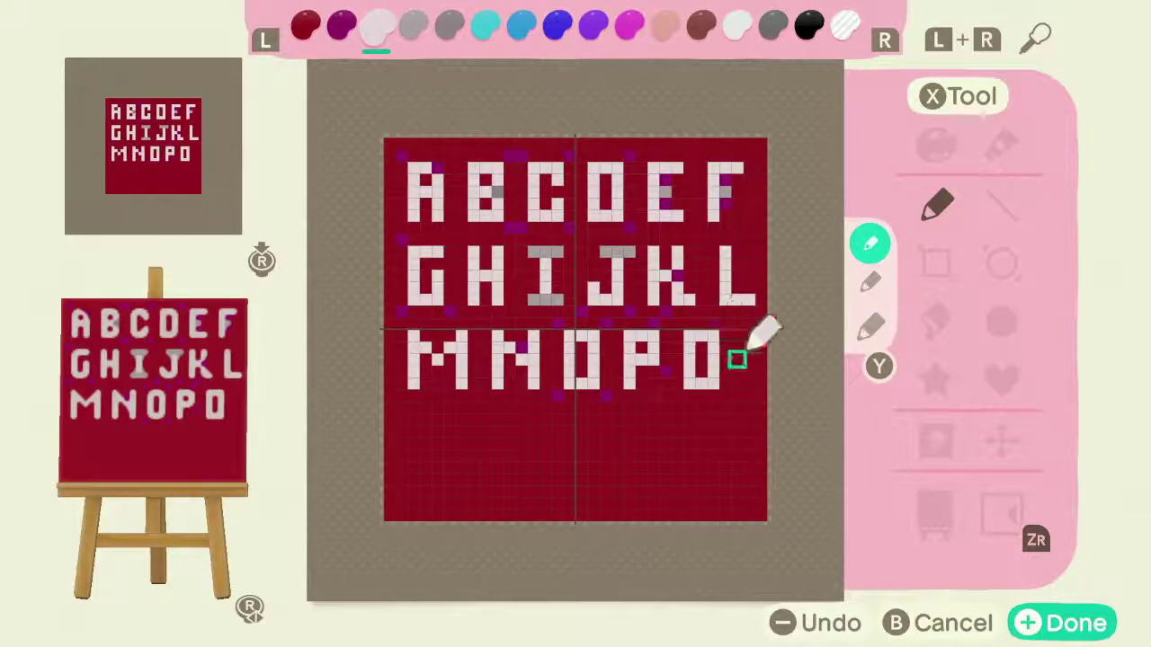
{"action": "left_click", "coordinate": [725, 383]}
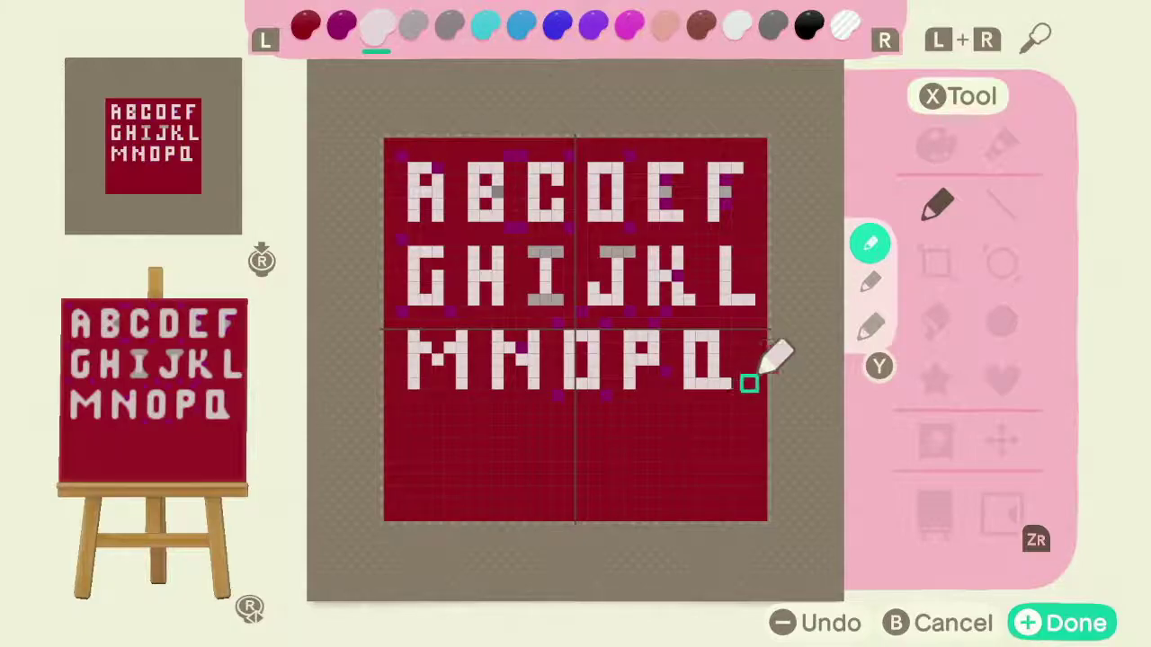
{"action": "key", "text": "l"}
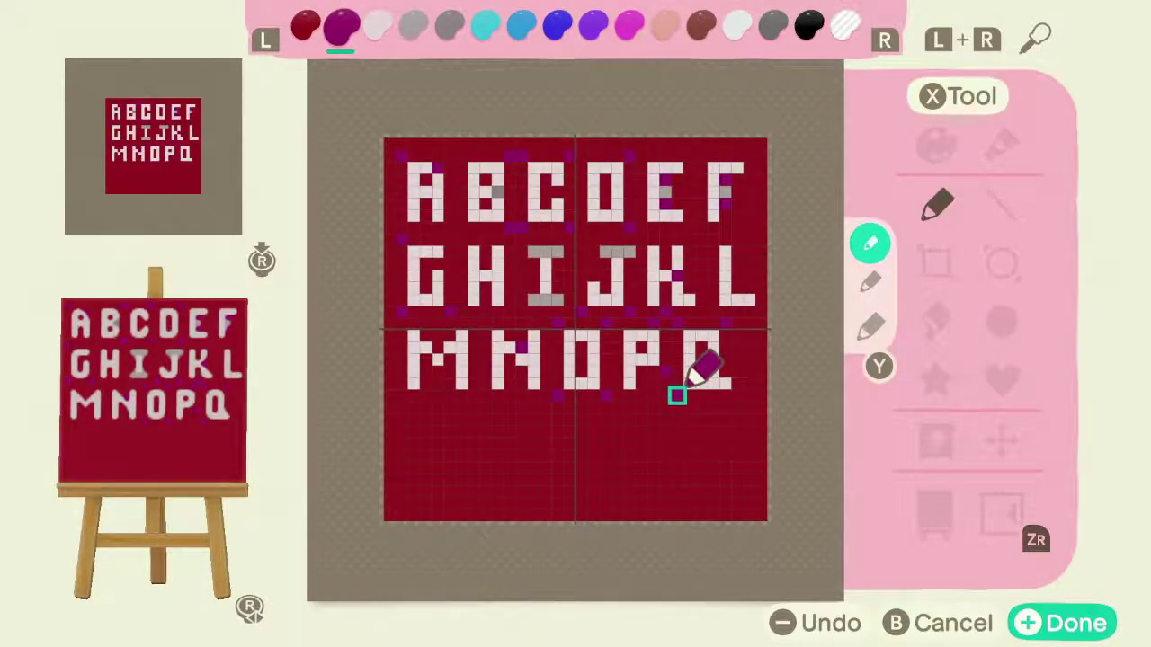
- Draw an off-white letter R, three by five pixels, at the start of the fourth row
{"action": "key", "text": "r"}
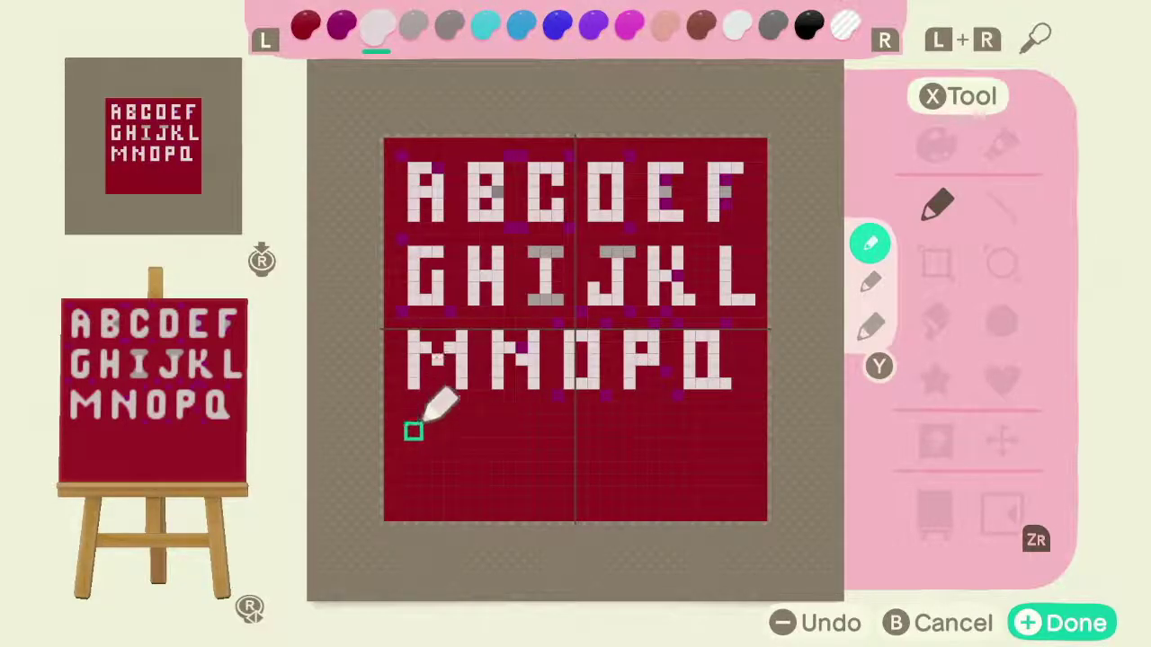
{"action": "left_click_drag", "start_coordinate": [413, 419], "coordinate": [413, 466]}
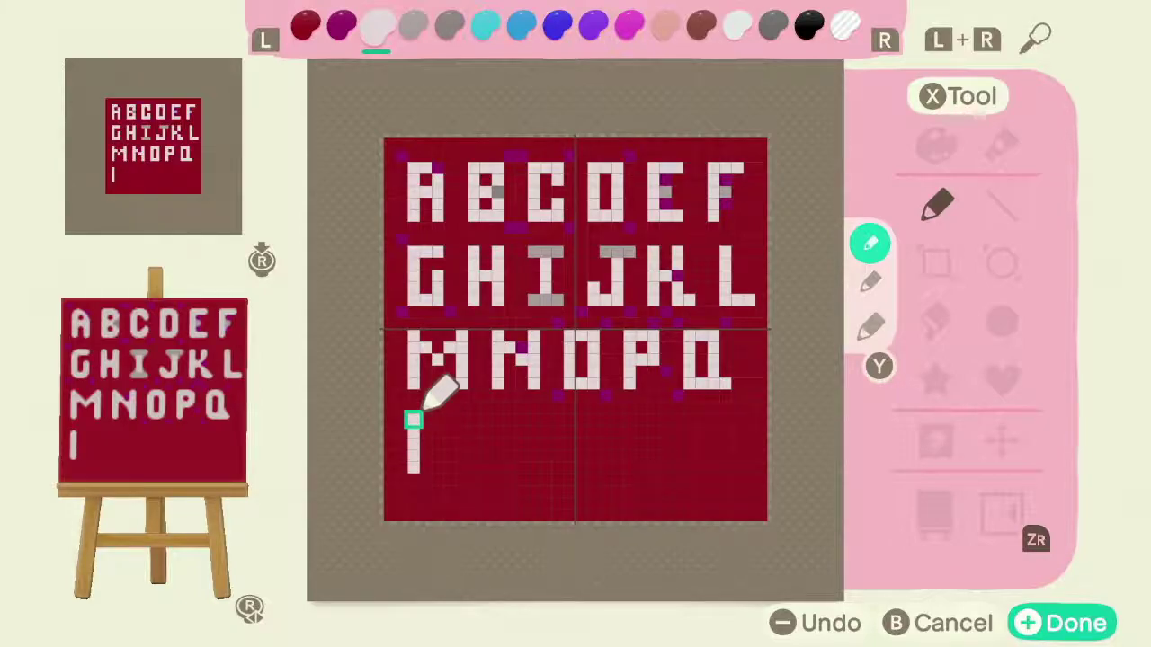
{"action": "left_click", "coordinate": [424, 419]}
{"action": "mouse_move", "coordinate": [425, 419]}
{"action": "left_mouse_down"}
{"action": "mouse_move", "coordinate": [437, 443]}
{"action": "mouse_move", "coordinate": [424, 437]}
{"action": "mouse_move", "coordinate": [423, 452]}
{"action": "mouse_move", "coordinate": [437, 464]}
{"action": "left_mouse_up"}
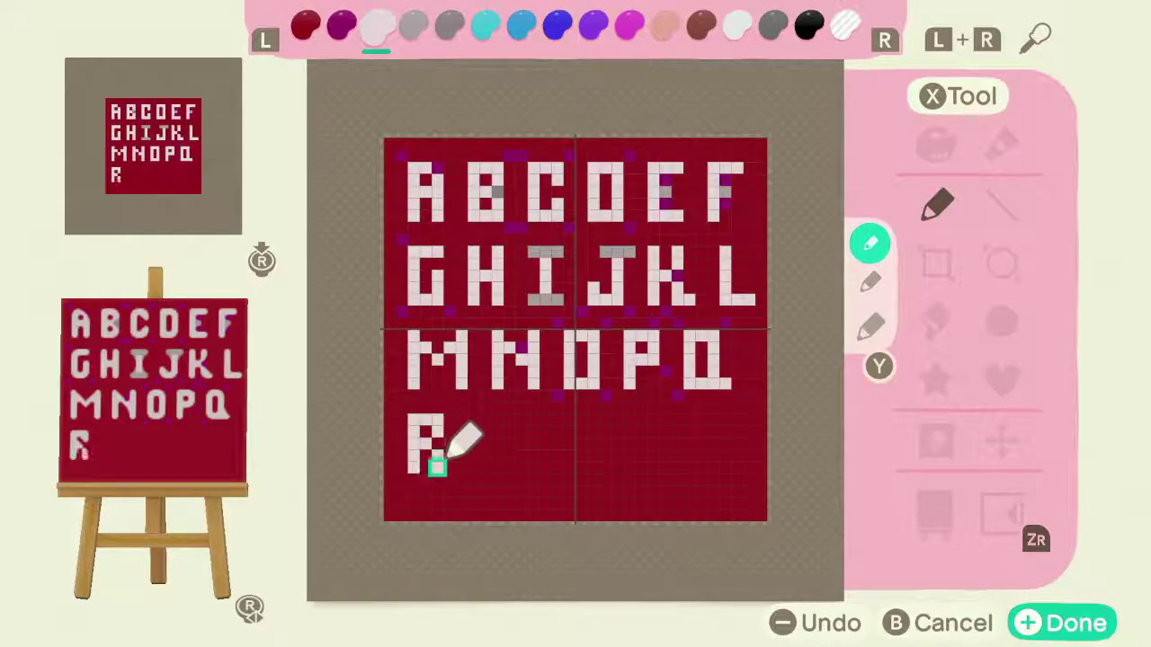
- Fill the R's right-hand waist pixel with dark grey and add a purple shading pixel diagonally outside its upper-right corner
{"action": "key", "text": "l"}
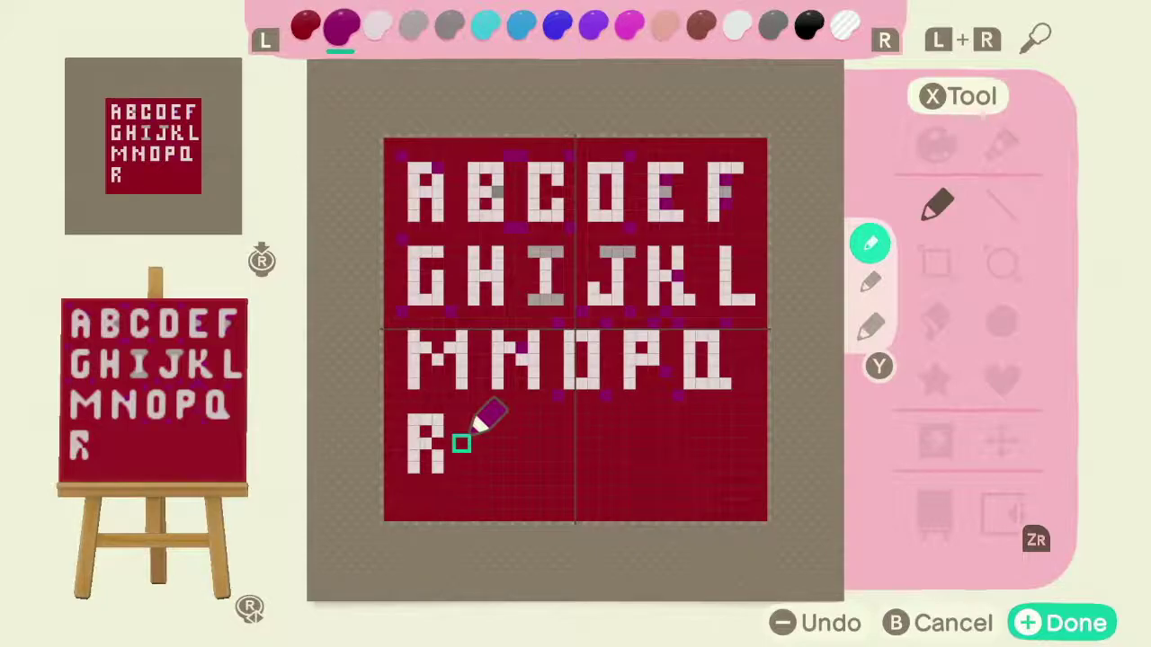
{"action": "key", "text": "r"}
{"action": "key", "text": "r"}
{"action": "key", "text": "r"}
{"action": "key", "text": "minus"}
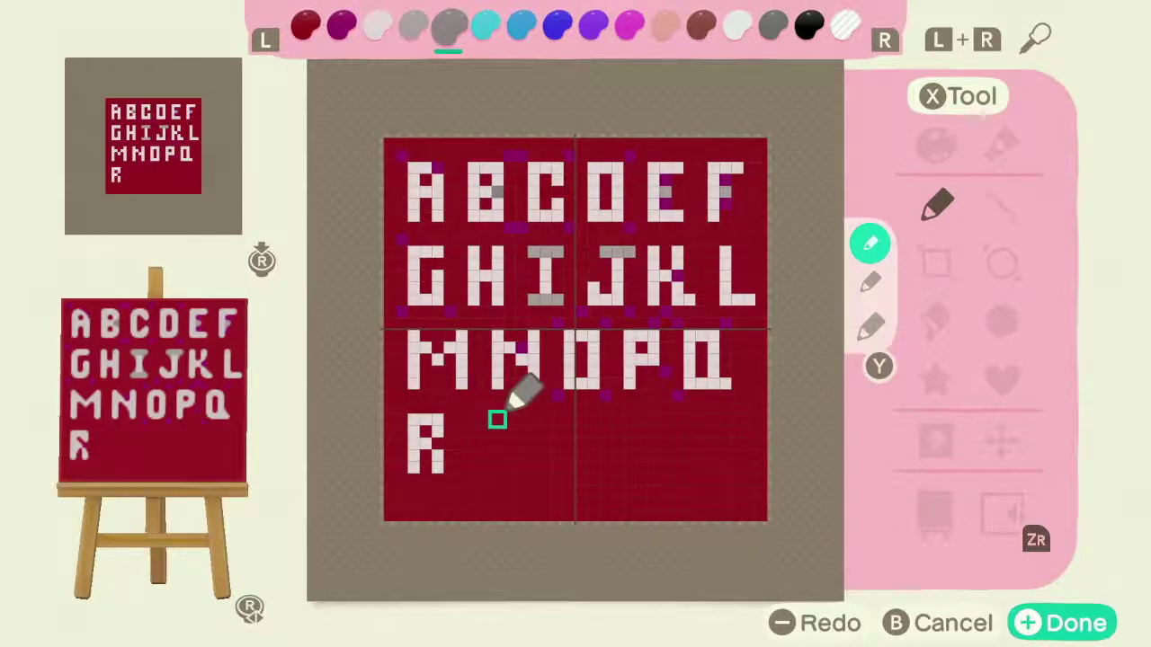
{"action": "left_click", "coordinate": [436, 442]}
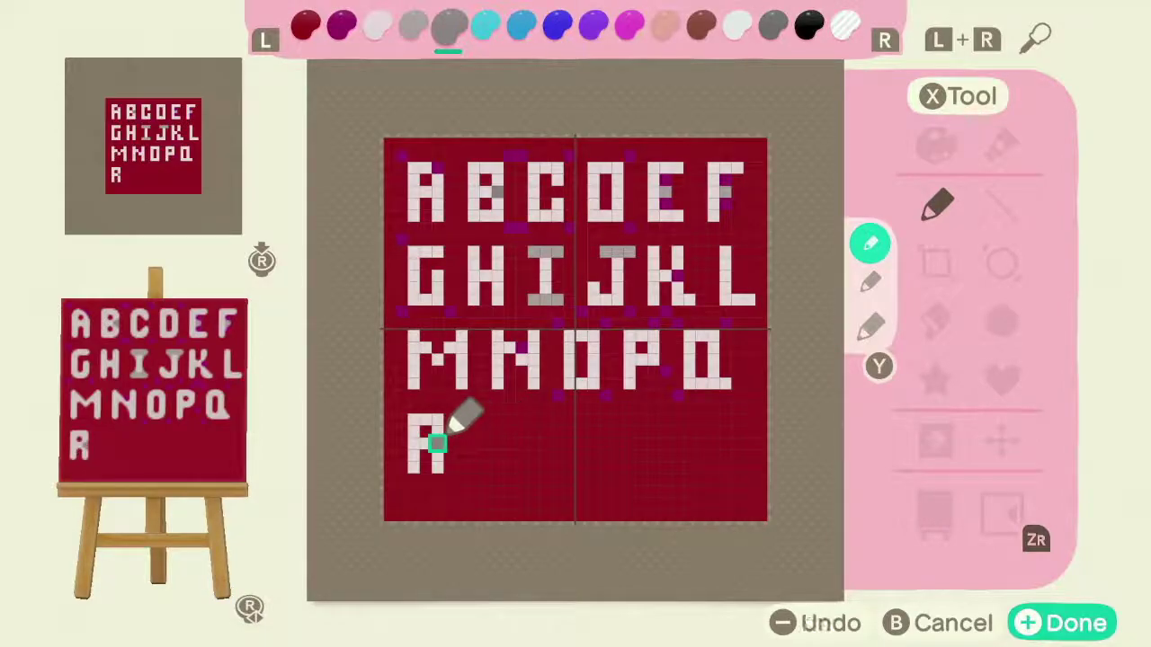
{"action": "key", "text": "l"}
{"action": "key", "text": "l"}
{"action": "key", "text": "l"}
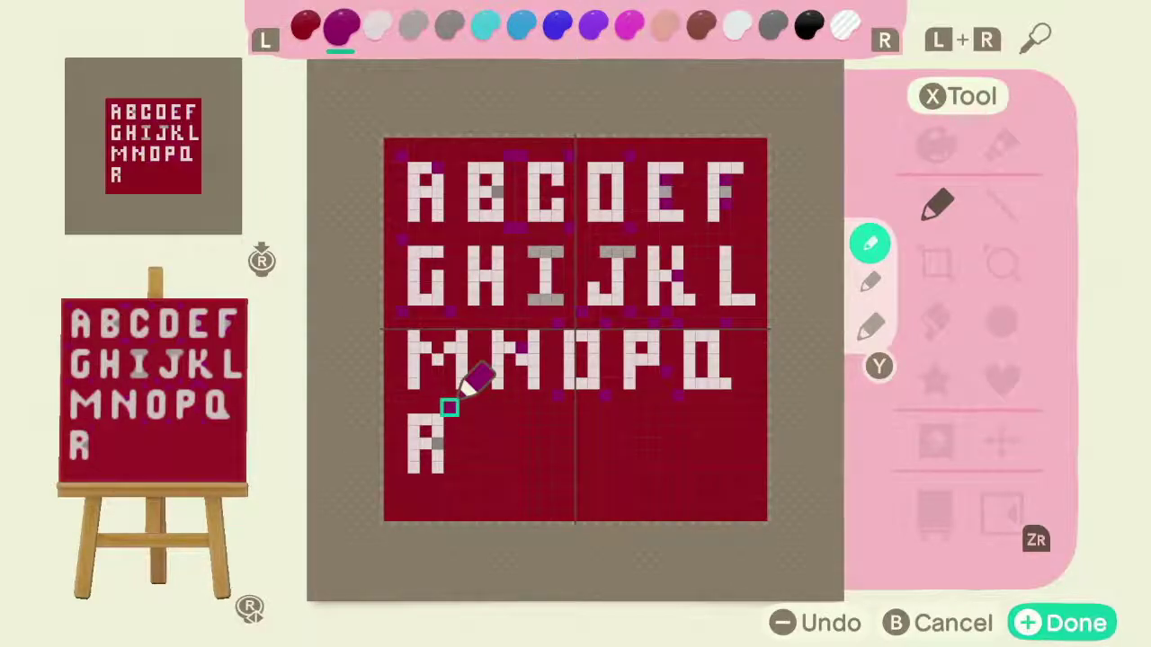
- Draw an off-white letter S, three by five pixels, beside the R and add purple shading pixels around its curves
{"action": "key", "text": "r"}
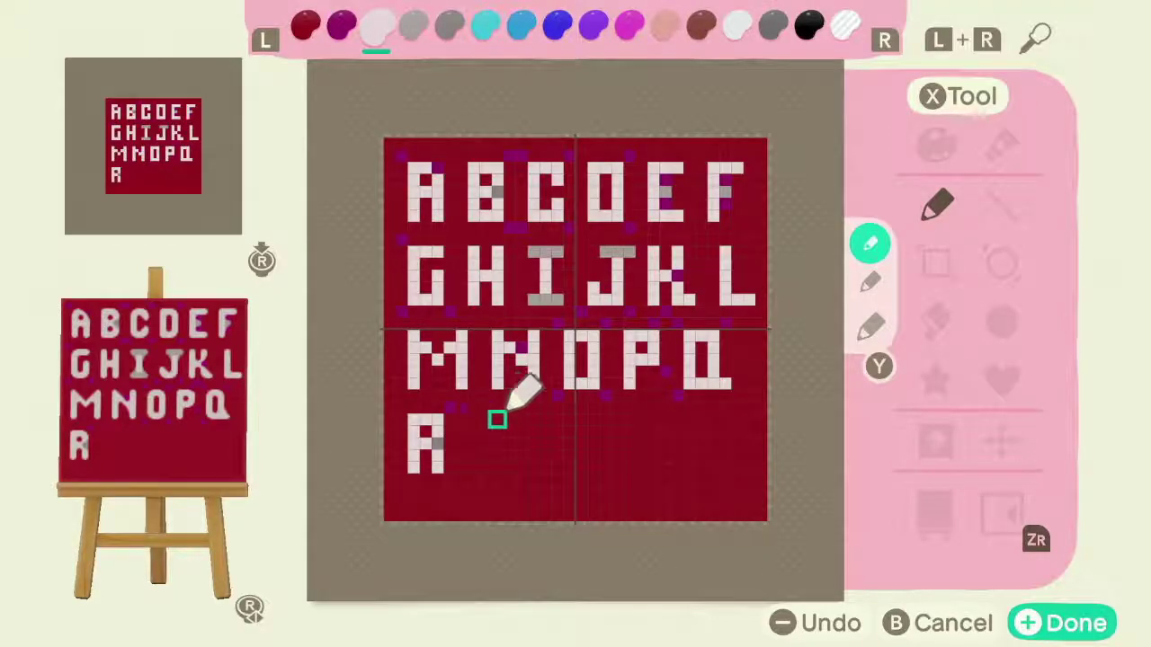
{"action": "mouse_move", "coordinate": [473, 420]}
{"action": "left_mouse_down"}
{"action": "mouse_move", "coordinate": [497, 420]}
{"action": "mouse_move", "coordinate": [473, 418]}
{"action": "mouse_move", "coordinate": [473, 442]}
{"action": "mouse_move", "coordinate": [494, 442]}
{"action": "mouse_move", "coordinate": [496, 465]}
{"action": "mouse_move", "coordinate": [473, 467]}
{"action": "left_mouse_up"}
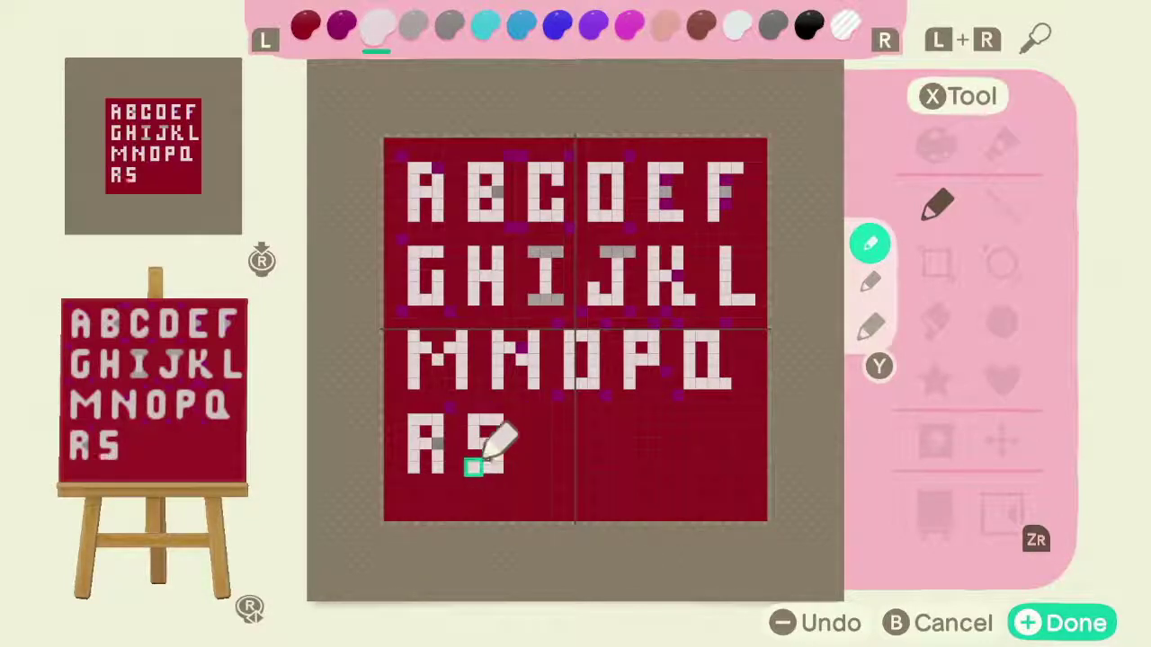
{"action": "key", "text": "l"}
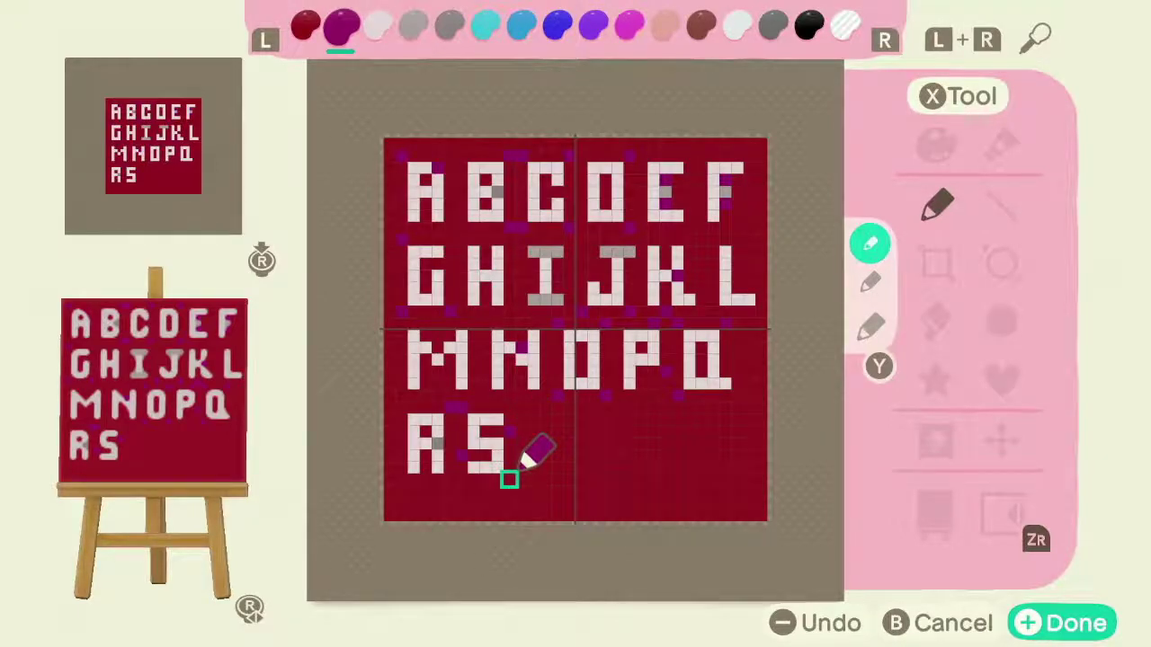
- Draw an off-white letter T, three by five pixels, beside the S and recolour its top bar light grey
{"action": "key", "text": "r"}
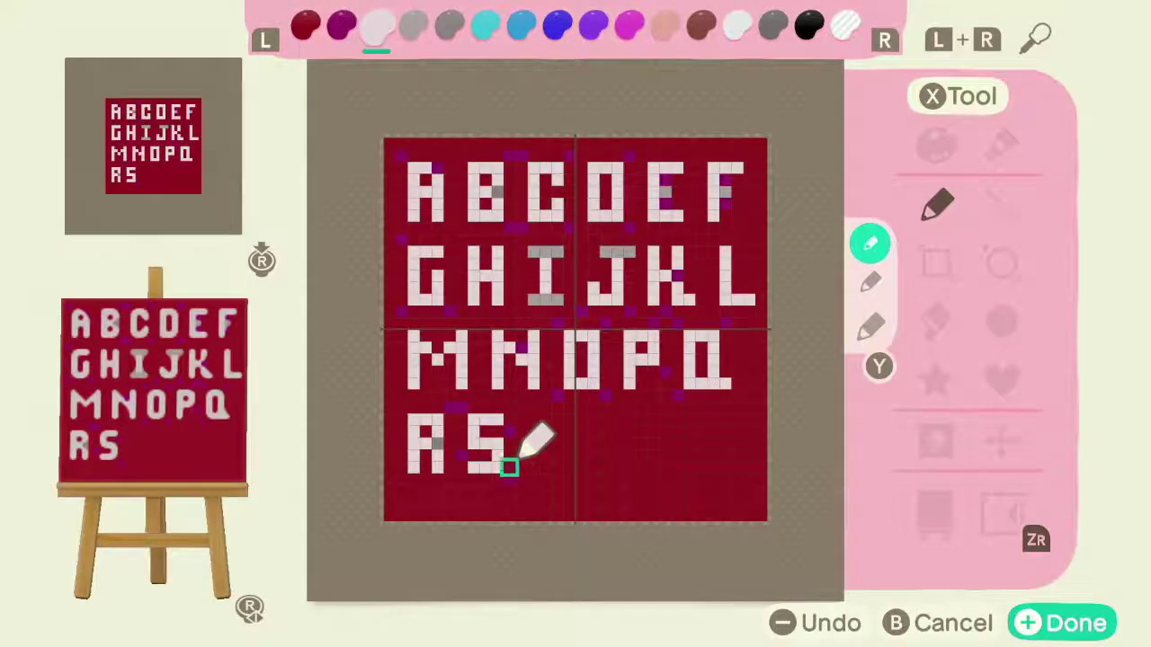
{"action": "mouse_move", "coordinate": [532, 419]}
{"action": "left_mouse_down"}
{"action": "mouse_move", "coordinate": [558, 420]}
{"action": "mouse_move", "coordinate": [546, 429]}
{"action": "mouse_move", "coordinate": [546, 468]}
{"action": "left_mouse_up"}
{"action": "left_click", "coordinate": [545, 467]}
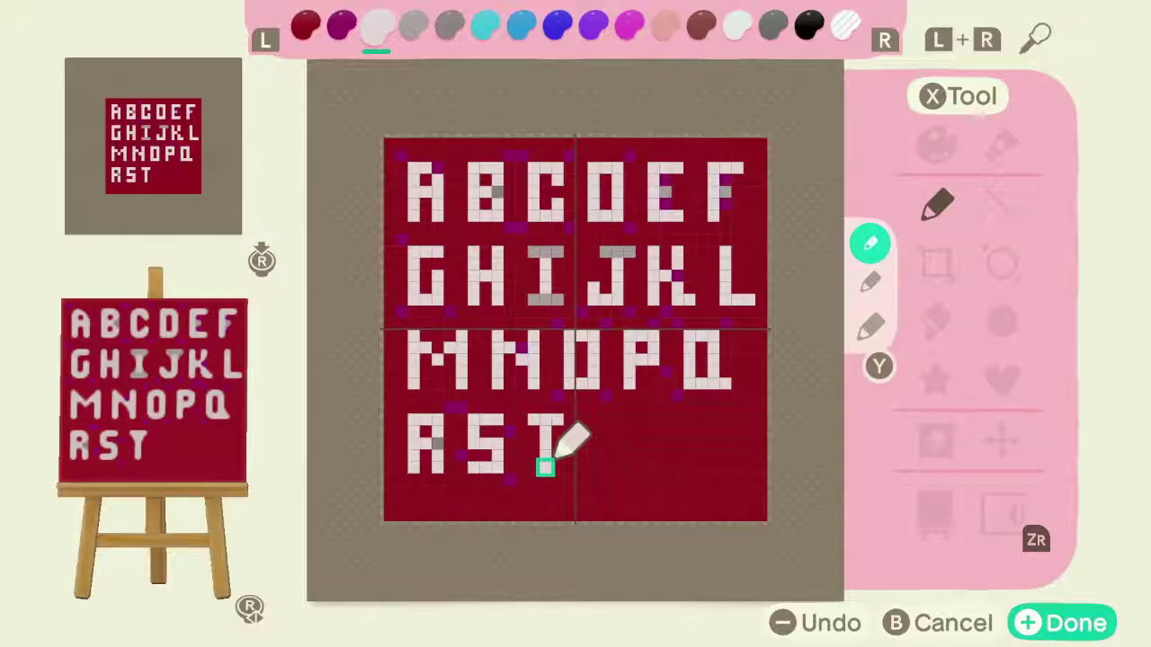
{"action": "key", "text": "r"}
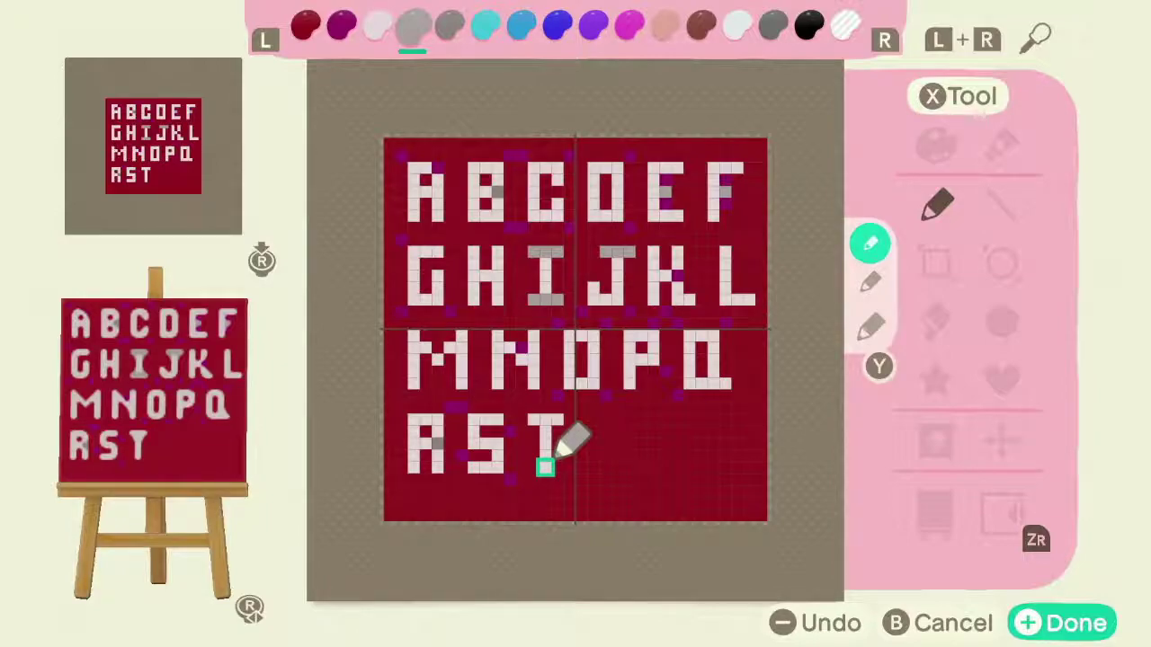
{"action": "mouse_move", "coordinate": [545, 420]}
{"action": "left_mouse_down"}
{"action": "mouse_move", "coordinate": [534, 419]}
{"action": "mouse_move", "coordinate": [557, 420]}
{"action": "left_mouse_up"}
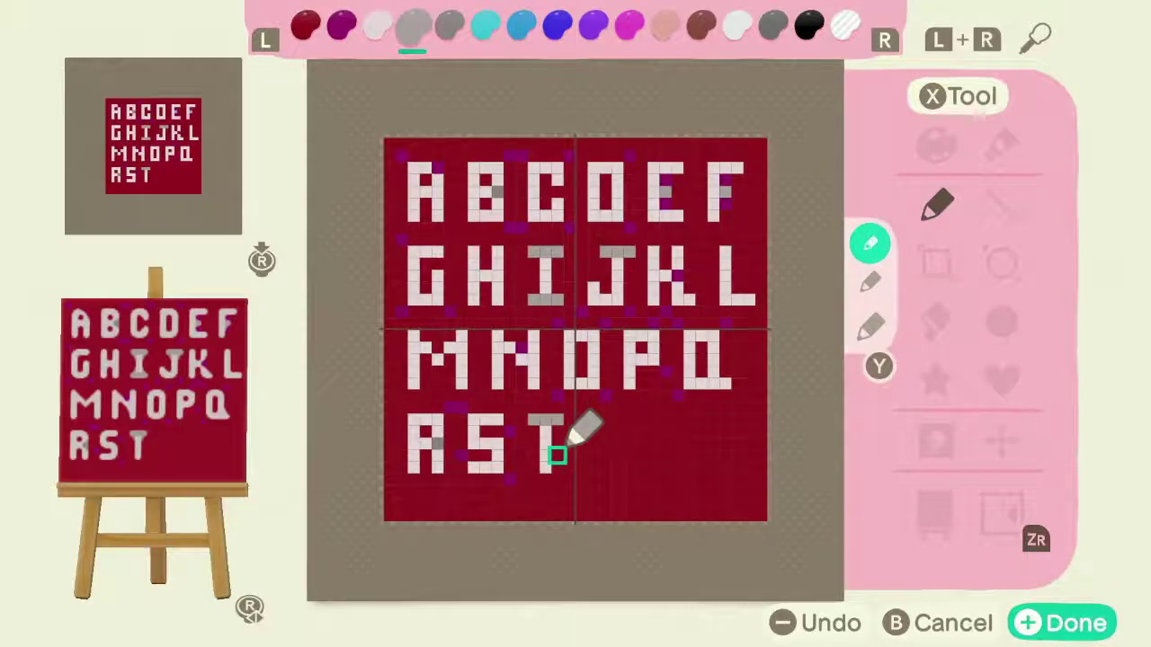
- Draw an off-white U with a one-pixel upper-left serif beside the T and add purple shading outside its lower corners and above its opening
{"action": "key", "text": "l"}
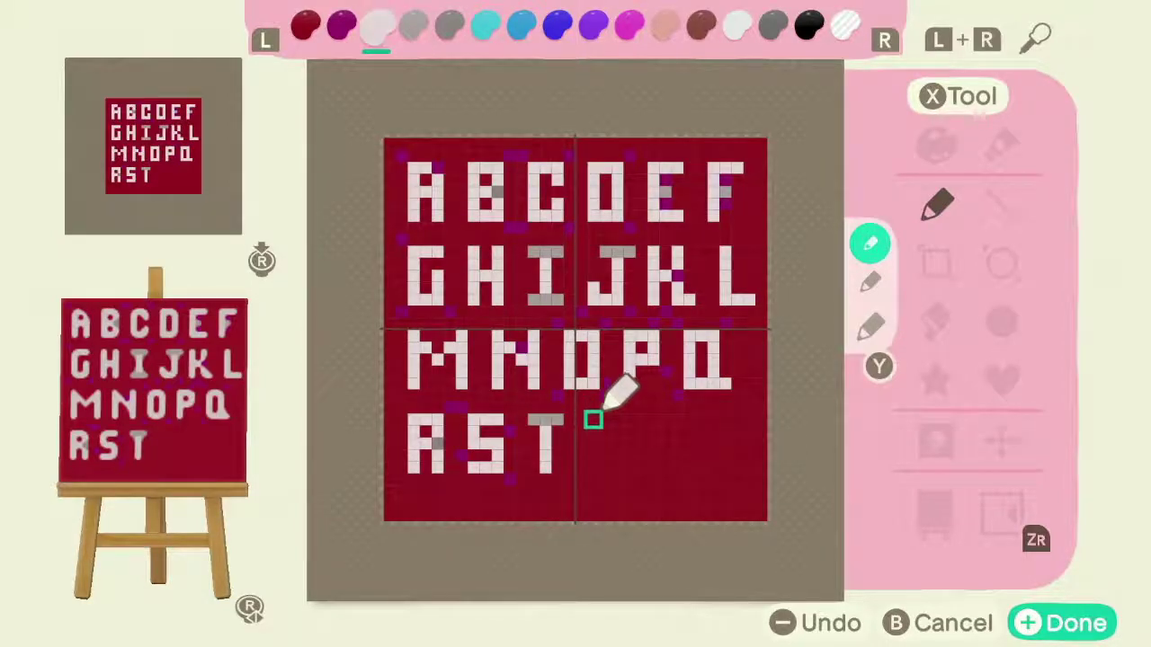
{"action": "left_click", "coordinate": [593, 418]}
{"action": "mouse_move", "coordinate": [594, 432]}
{"action": "left_mouse_down"}
{"action": "mouse_move", "coordinate": [593, 465]}
{"action": "mouse_move", "coordinate": [603, 465]}
{"action": "mouse_move", "coordinate": [617, 456]}
{"action": "mouse_move", "coordinate": [617, 419]}
{"action": "left_mouse_up"}
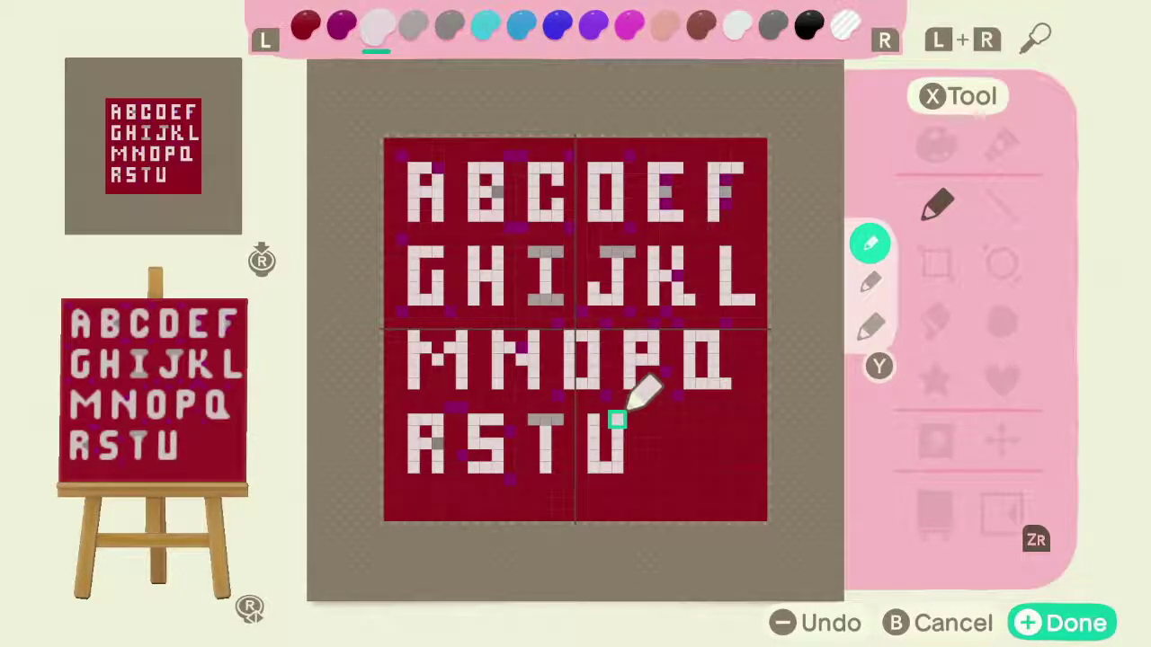
{"action": "key", "text": "l"}
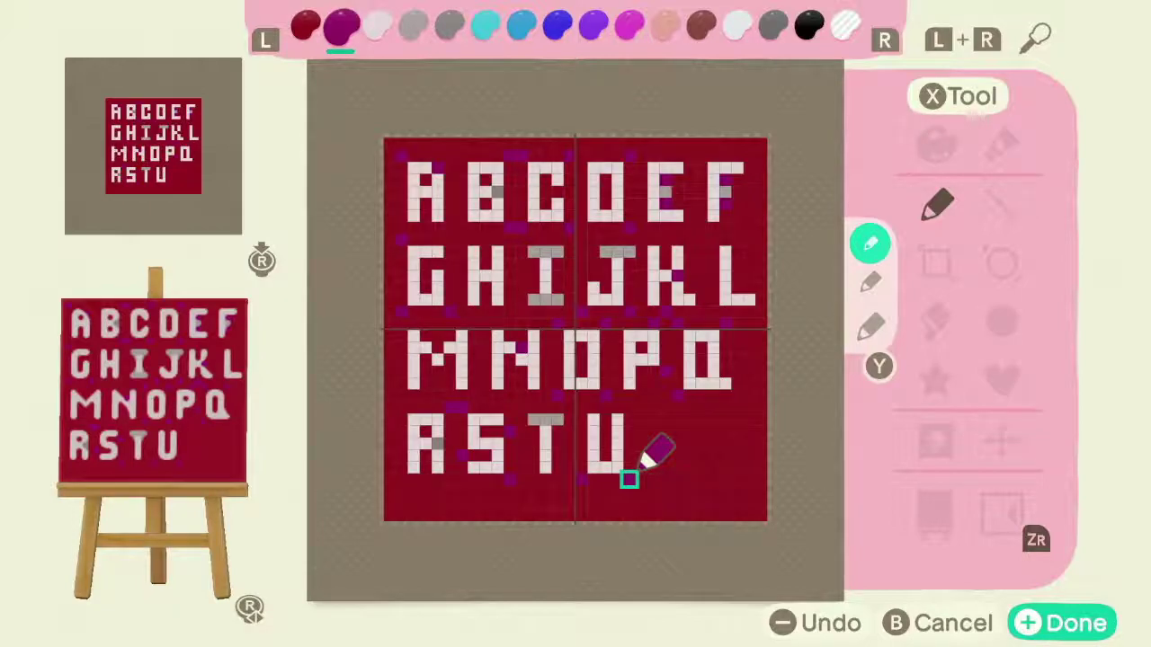
{"action": "key", "text": "r"}
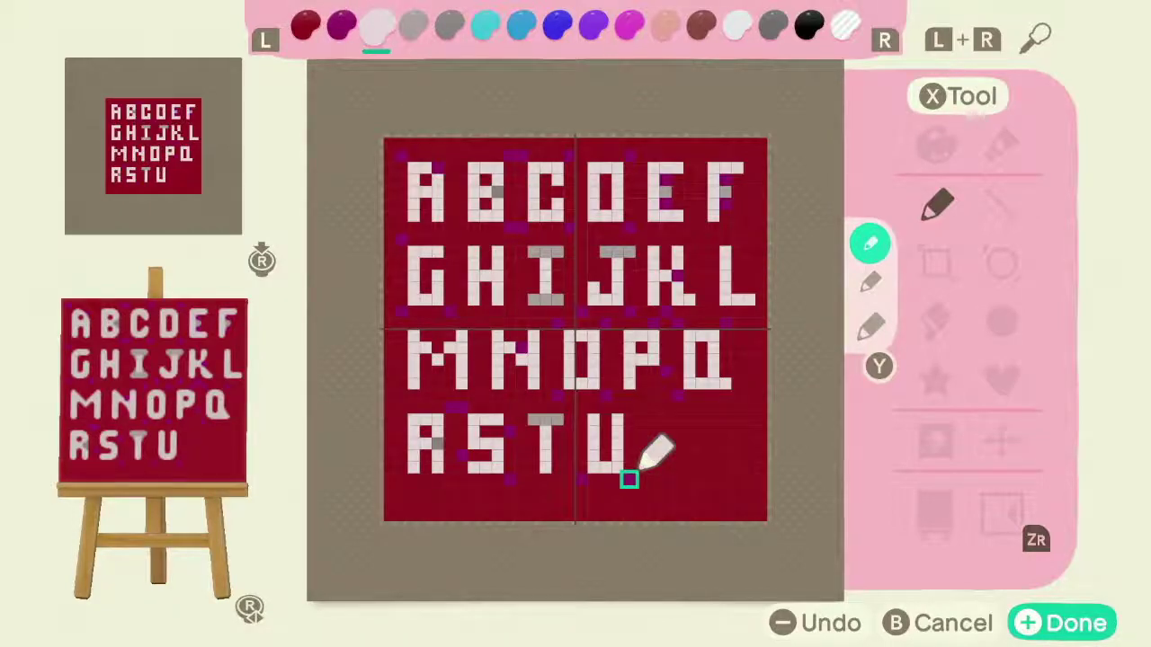
{"action": "left_click", "coordinate": [581, 420]}
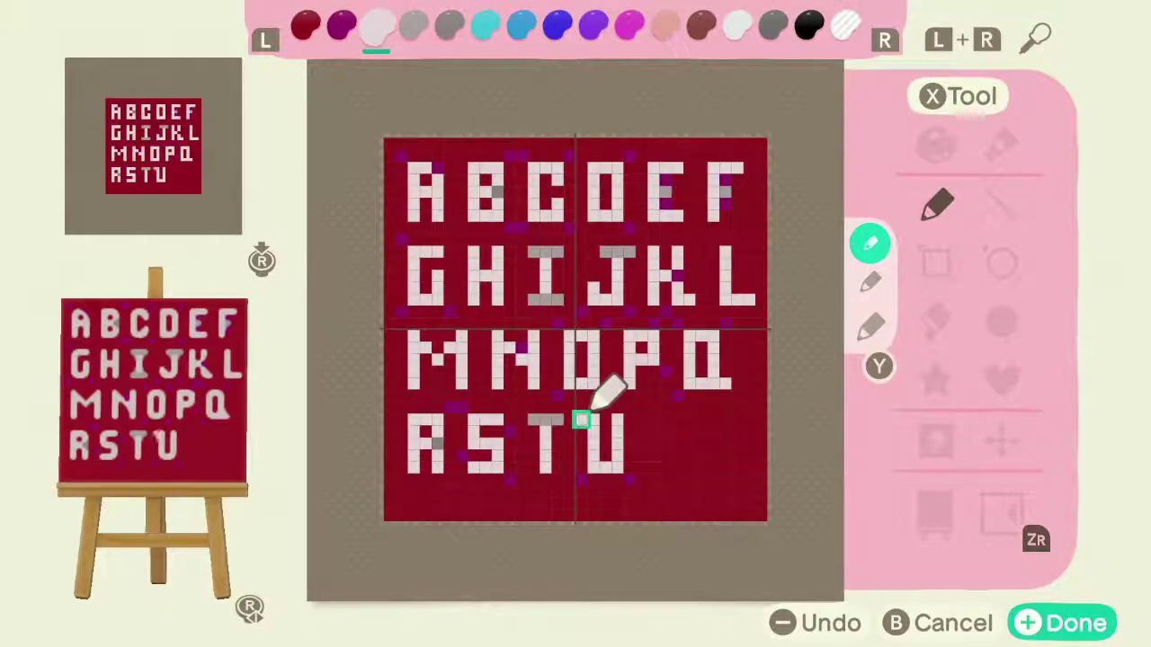
{"action": "key", "text": "l"}
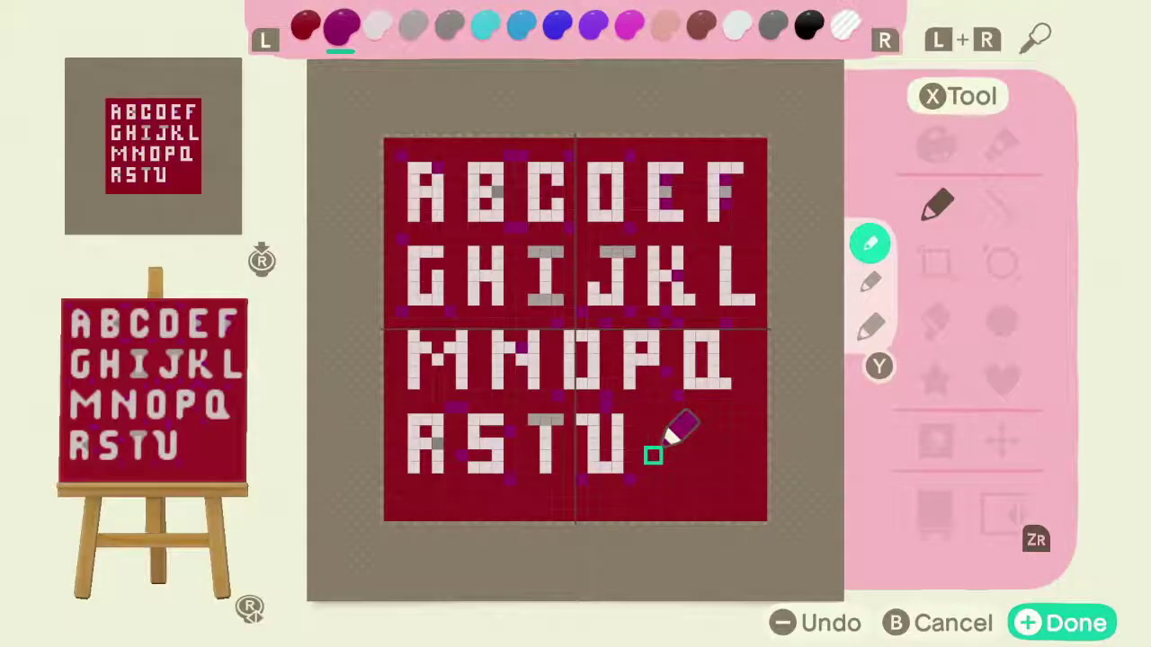
- Draw an off-white V with a one-pixel upper-left serif beside the U and add purple shading beside its point and above its opening
{"action": "key", "text": "r"}
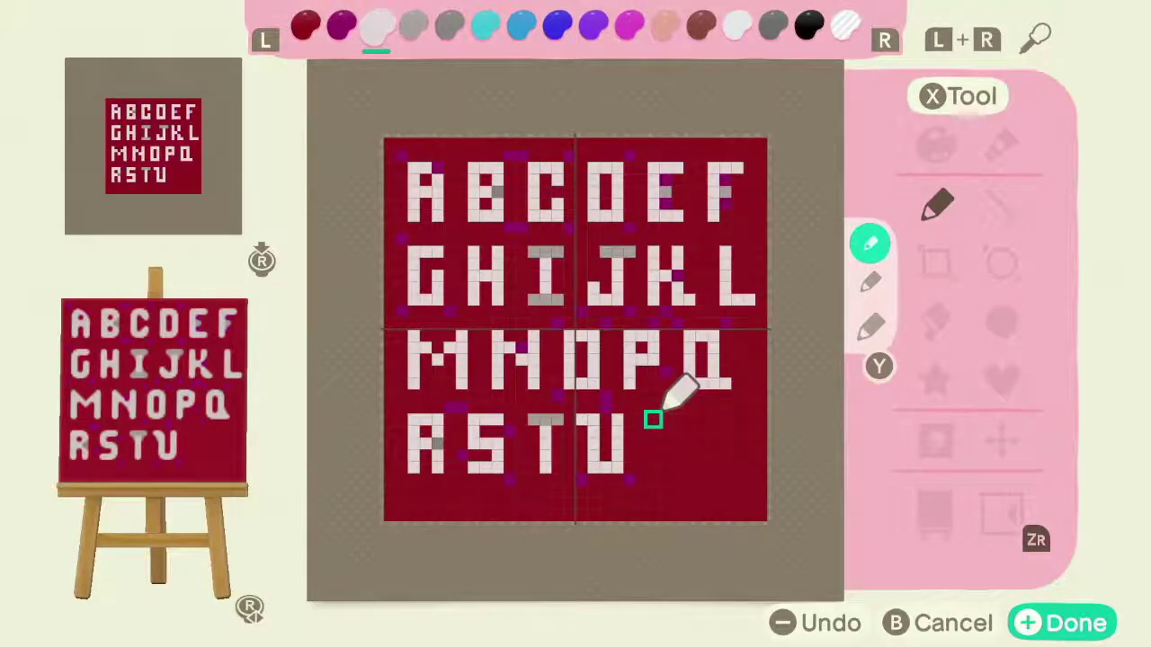
{"action": "mouse_move", "coordinate": [654, 420]}
{"action": "left_mouse_down"}
{"action": "mouse_move", "coordinate": [653, 468]}
{"action": "mouse_move", "coordinate": [674, 466]}
{"action": "mouse_move", "coordinate": [677, 419]}
{"action": "left_mouse_up"}
{"action": "key", "text": "l"}
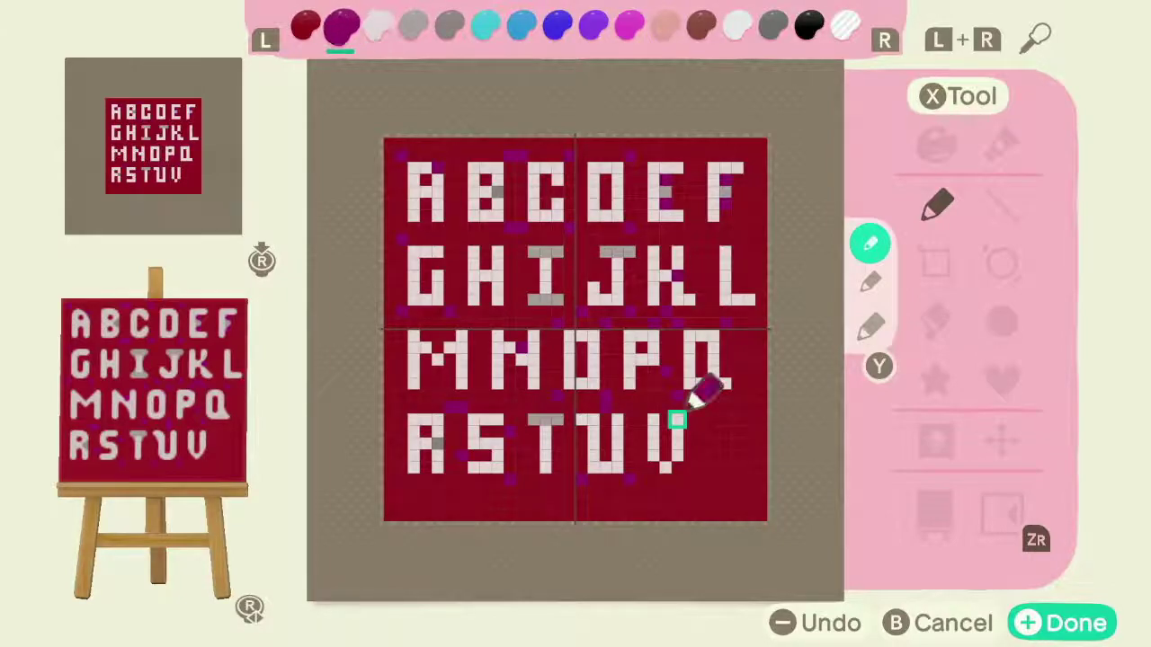
{"action": "key", "text": "r"}
{"action": "left_click", "coordinate": [654, 467]}
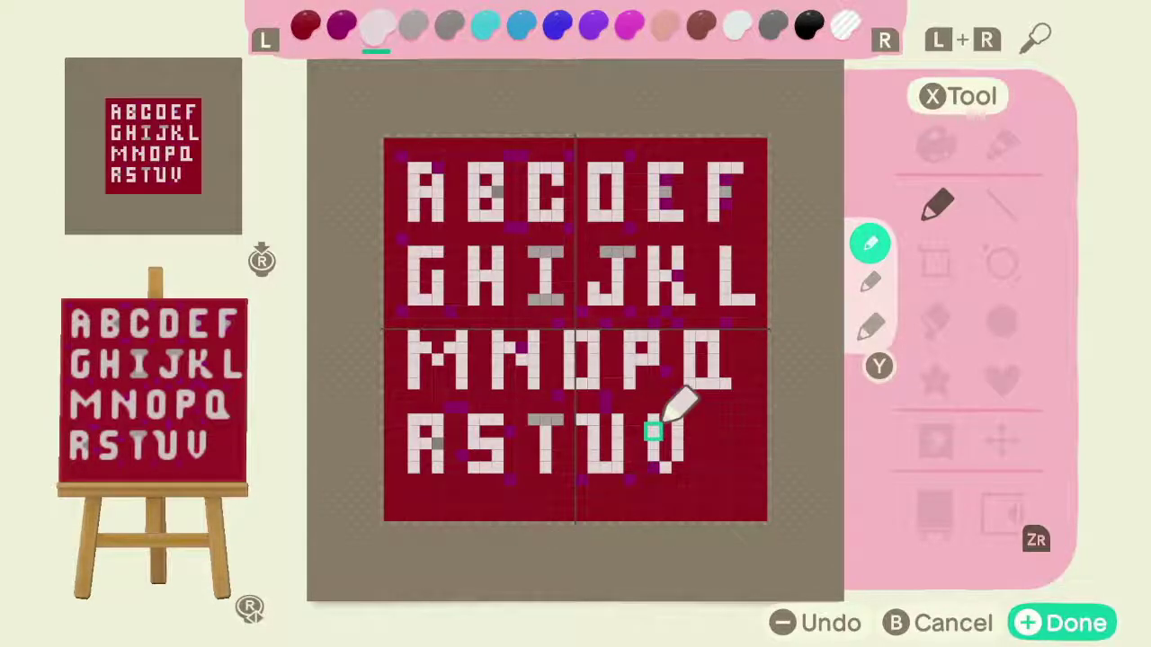
{"action": "left_click", "coordinate": [641, 419]}
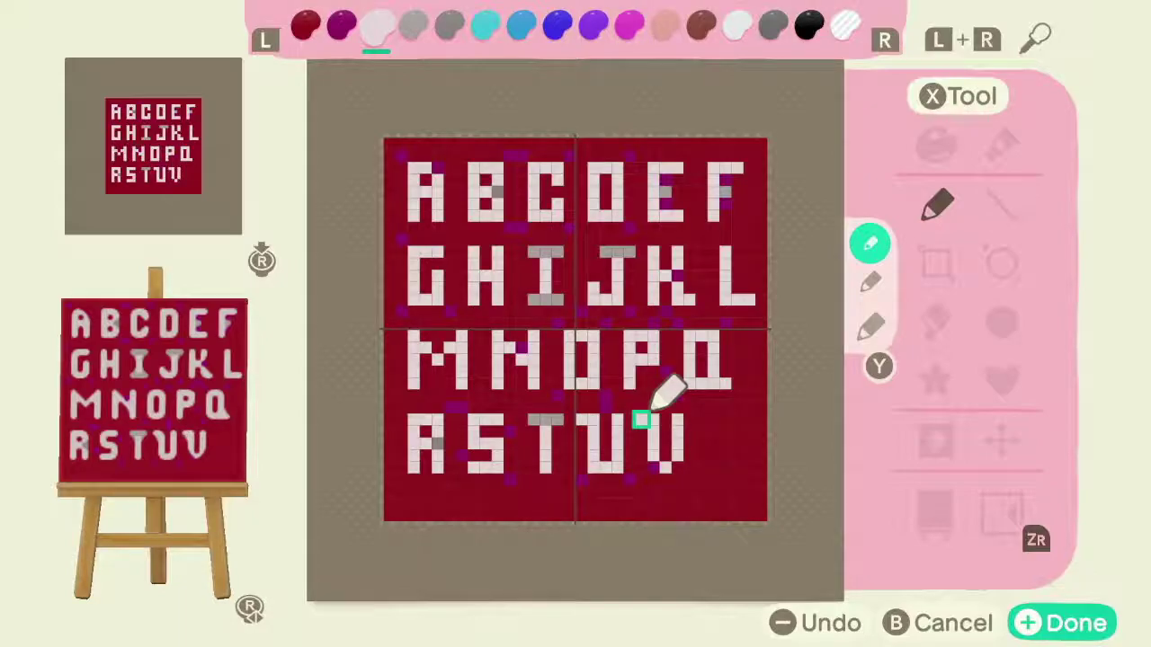
{"action": "key", "text": "l"}
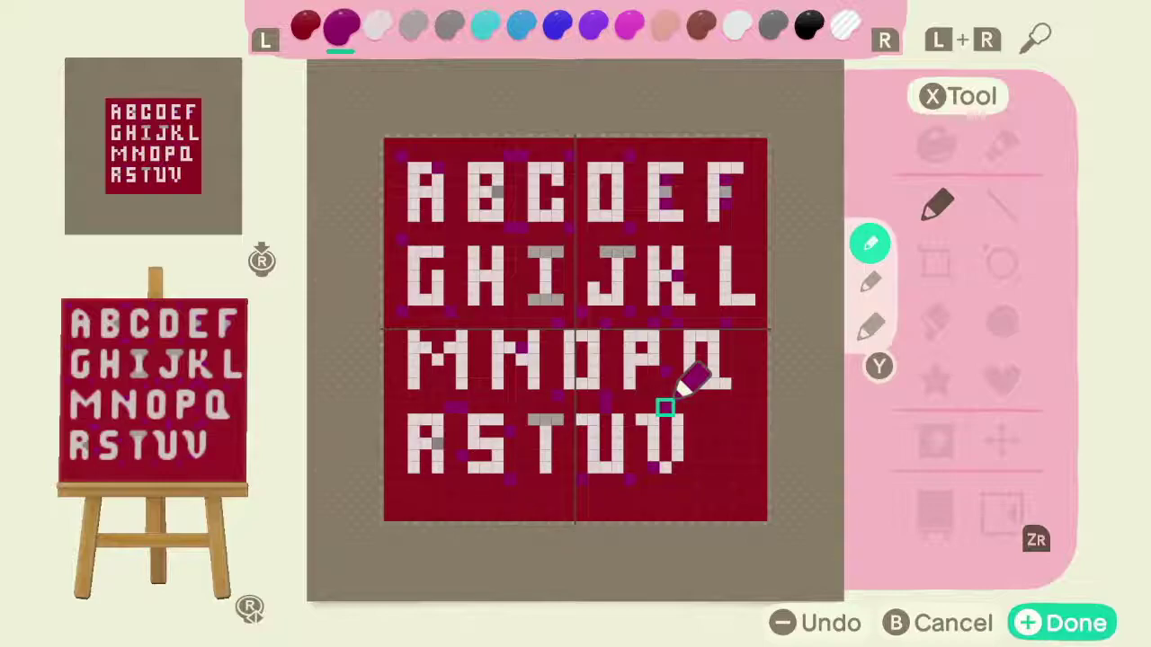
- Finish the A-to-V design and open a plain dark-red design for editing
{"action": "key", "text": "l"}
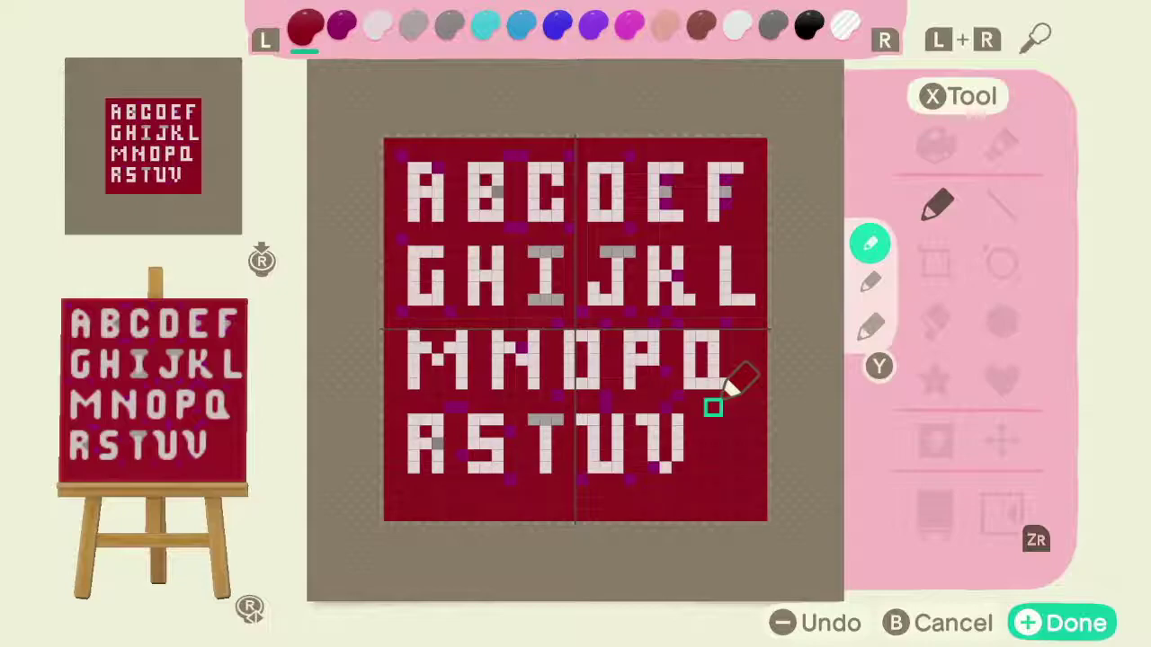
{"action": "key", "text": "plus"}
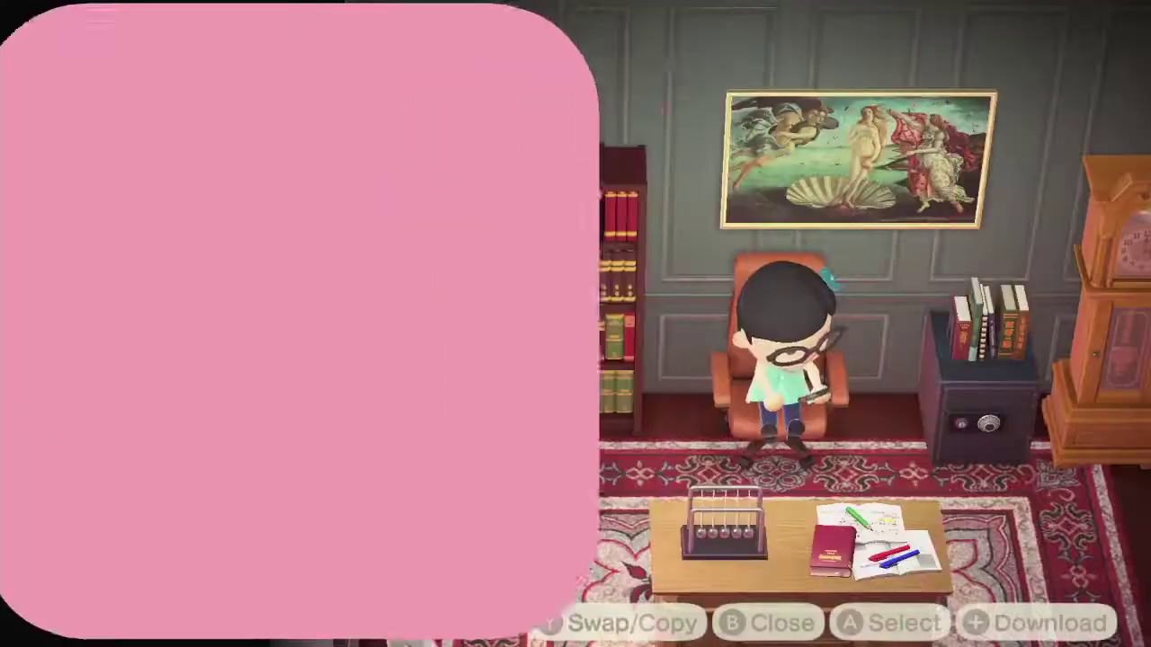
{"action": "key", "text": "a"}
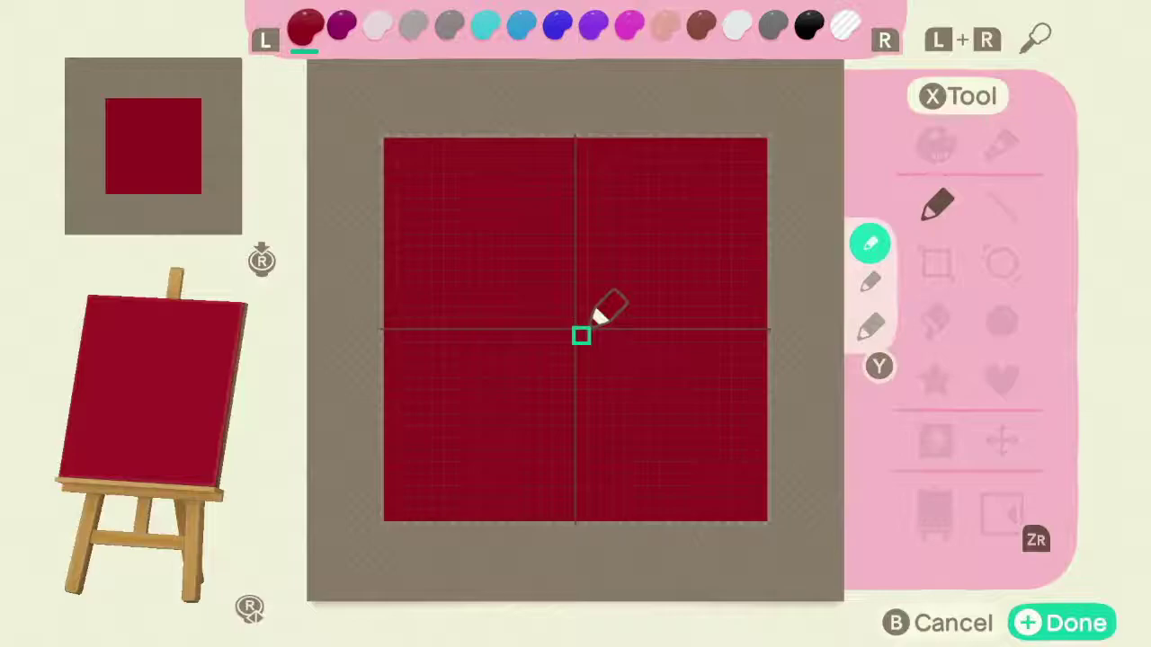
- Draw an off-white letter W, five by five pixels with a two-pixel centre stroke, in the upper-left corner of the blank canvas
{"action": "key", "text": "r"}
{"action": "key", "text": "r"}
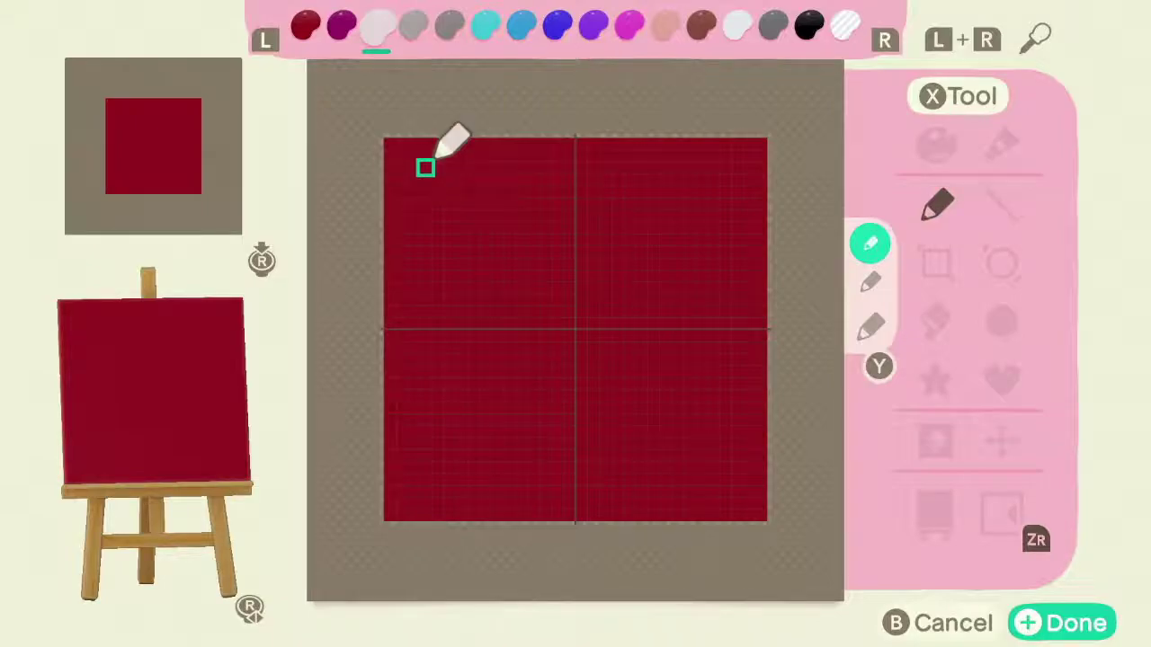
{"action": "left_click", "coordinate": [413, 177]}
{"action": "left_click_drag", "start_coordinate": [413, 177], "coordinate": [413, 216]}
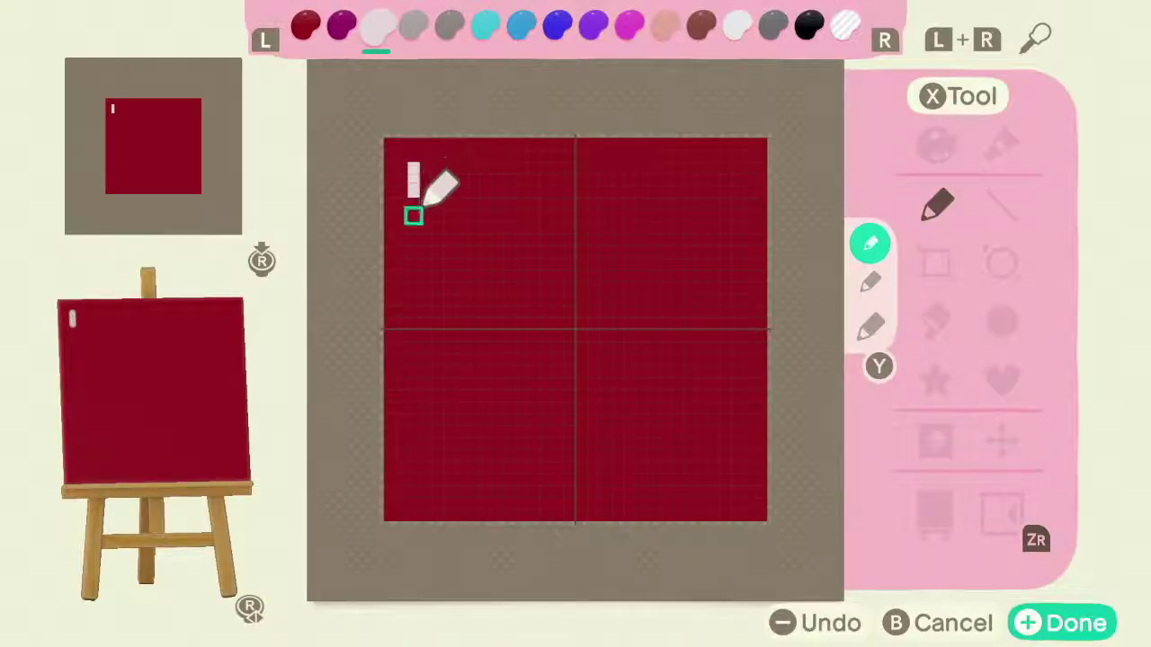
{"action": "left_click", "coordinate": [413, 203]}
{"action": "left_click", "coordinate": [426, 216]}
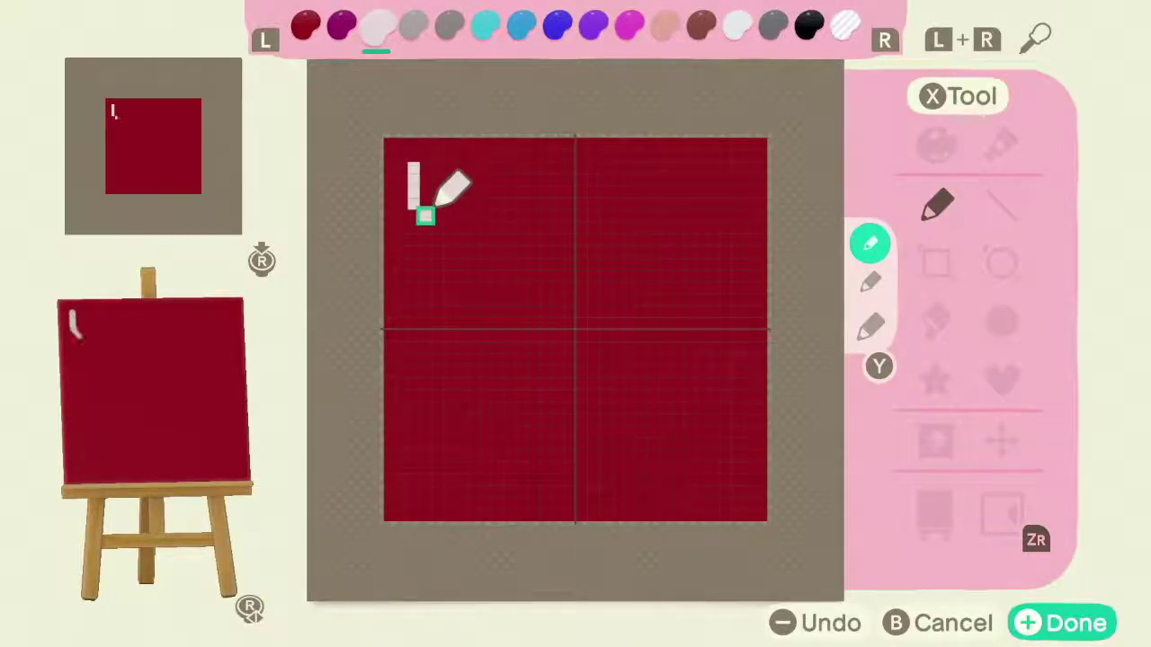
{"action": "left_click", "coordinate": [437, 204]}
{"action": "left_click", "coordinate": [449, 216]}
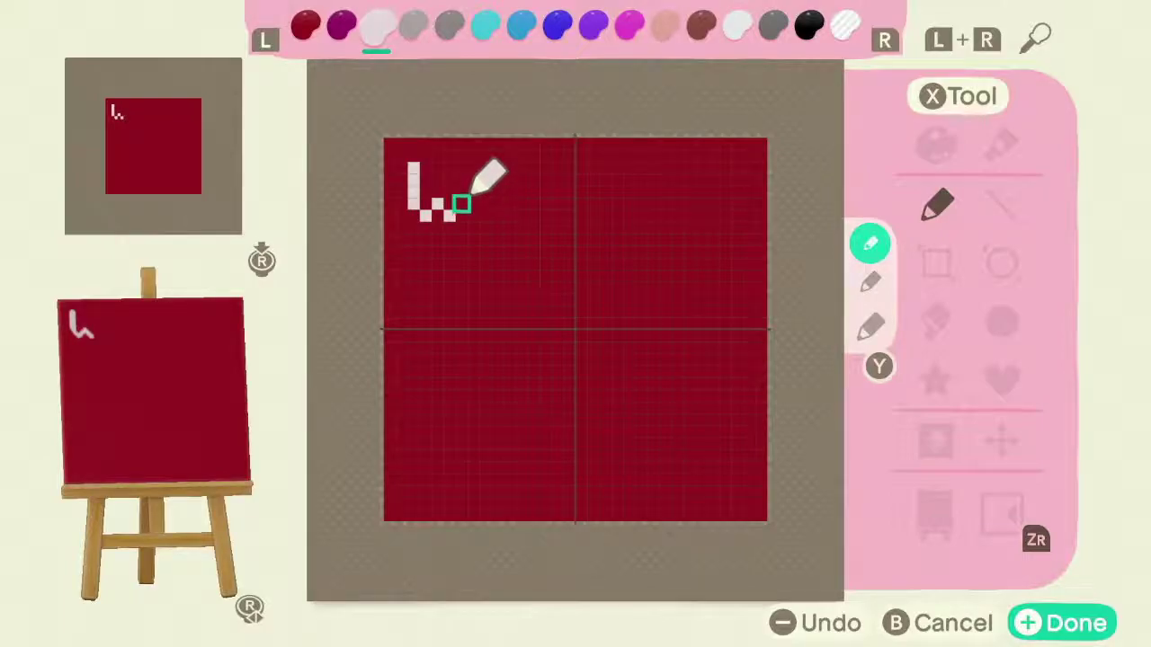
{"action": "left_click", "coordinate": [461, 204]}
{"action": "left_click_drag", "start_coordinate": [462, 204], "coordinate": [462, 168]}
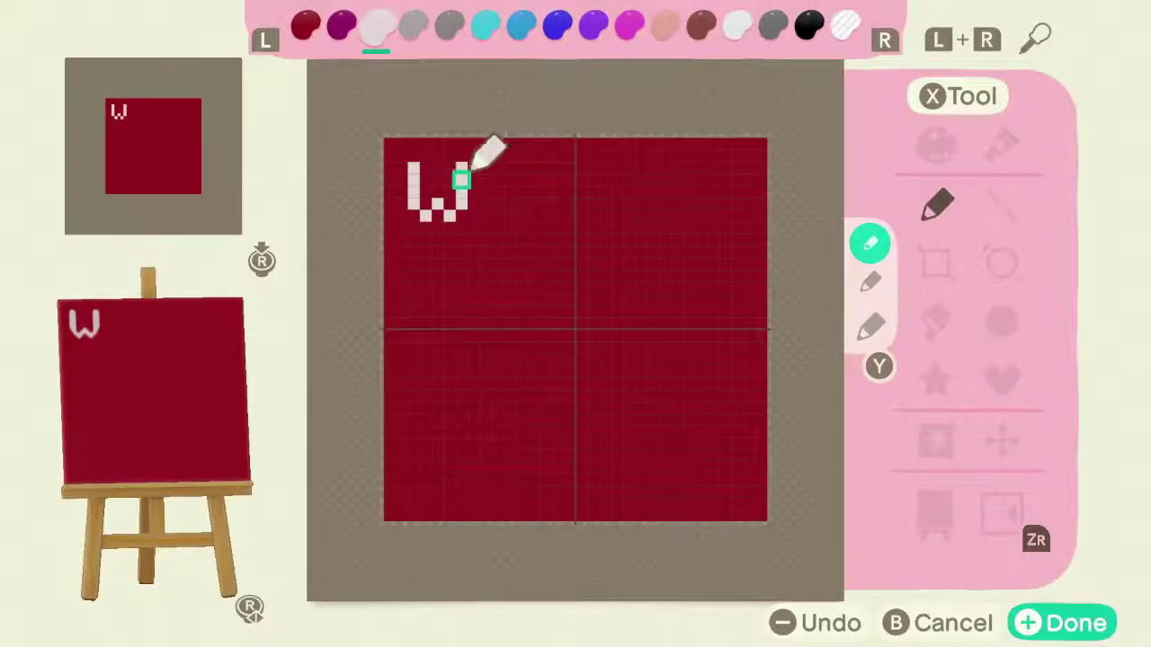
{"action": "left_click", "coordinate": [437, 192]}
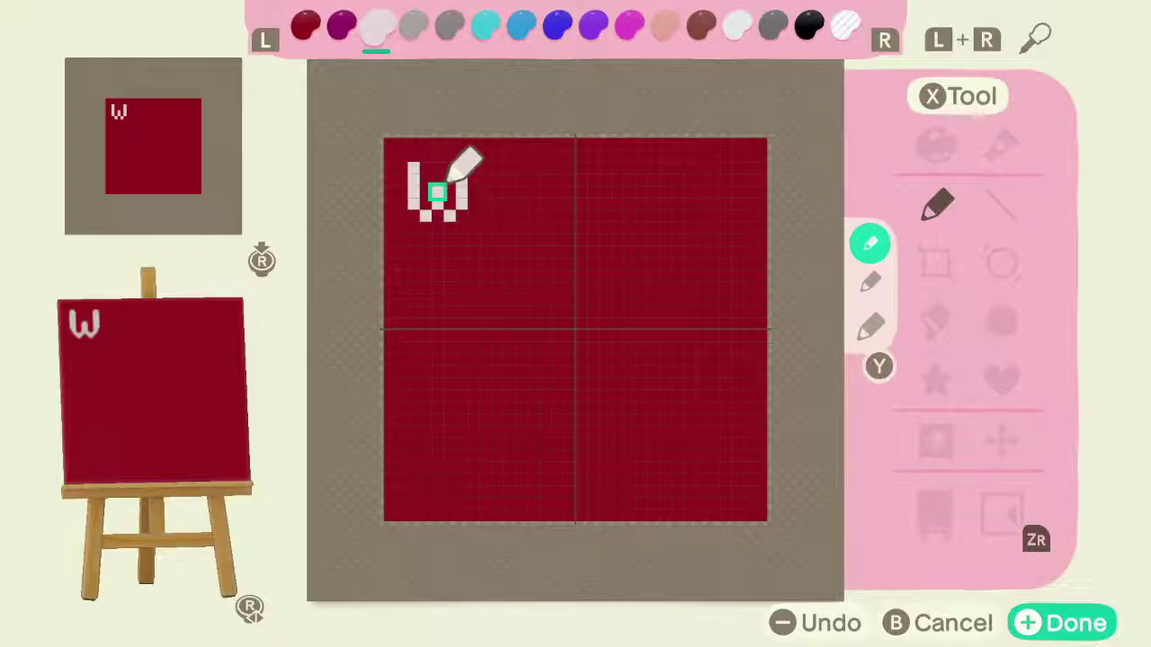
- Add a one-pixel off-white serif to the W's upper left and purple shading pixels between its feet and above its left opening
{"action": "key", "text": "l"}
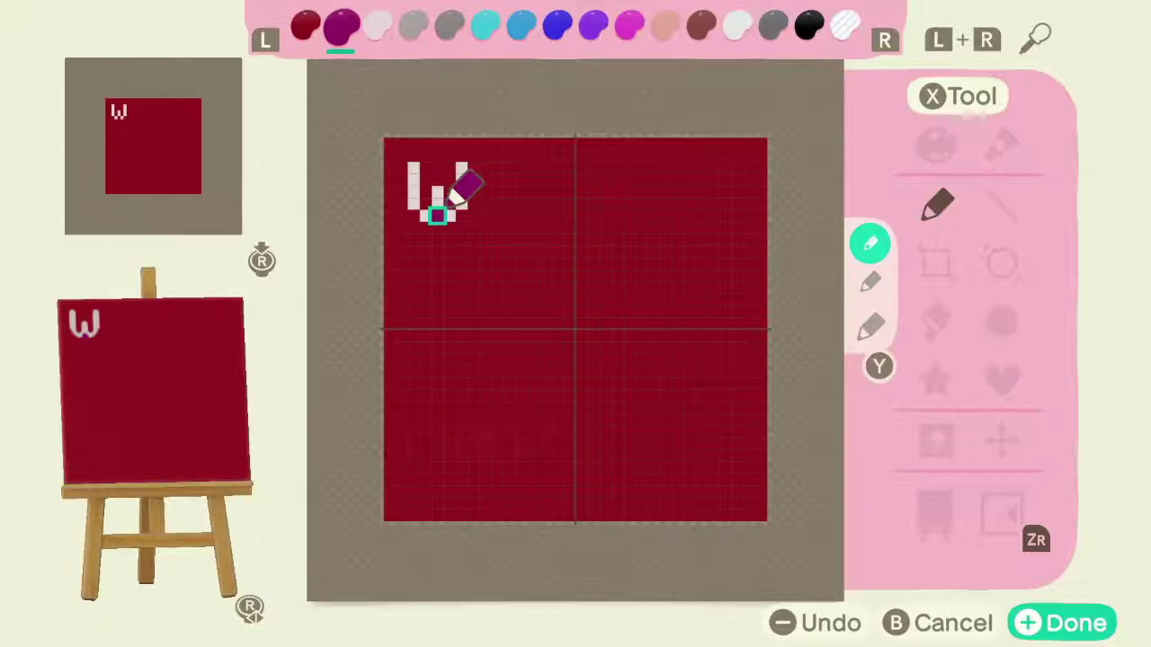
{"action": "key", "text": "r"}
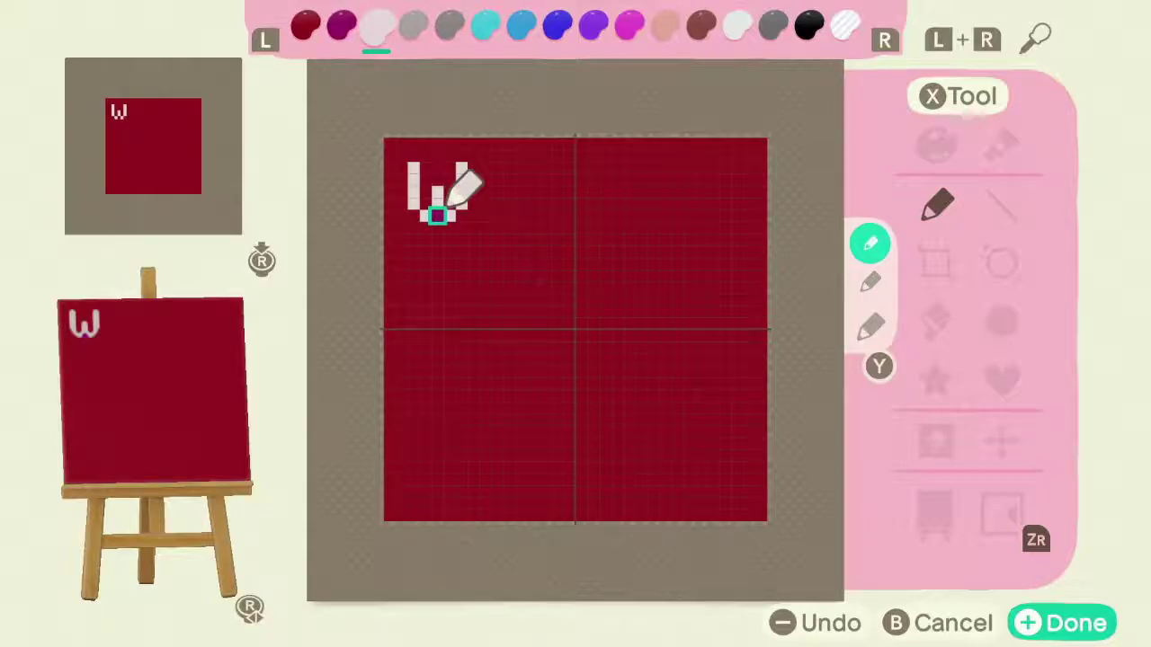
{"action": "left_click", "coordinate": [401, 168]}
{"action": "key", "text": "l"}
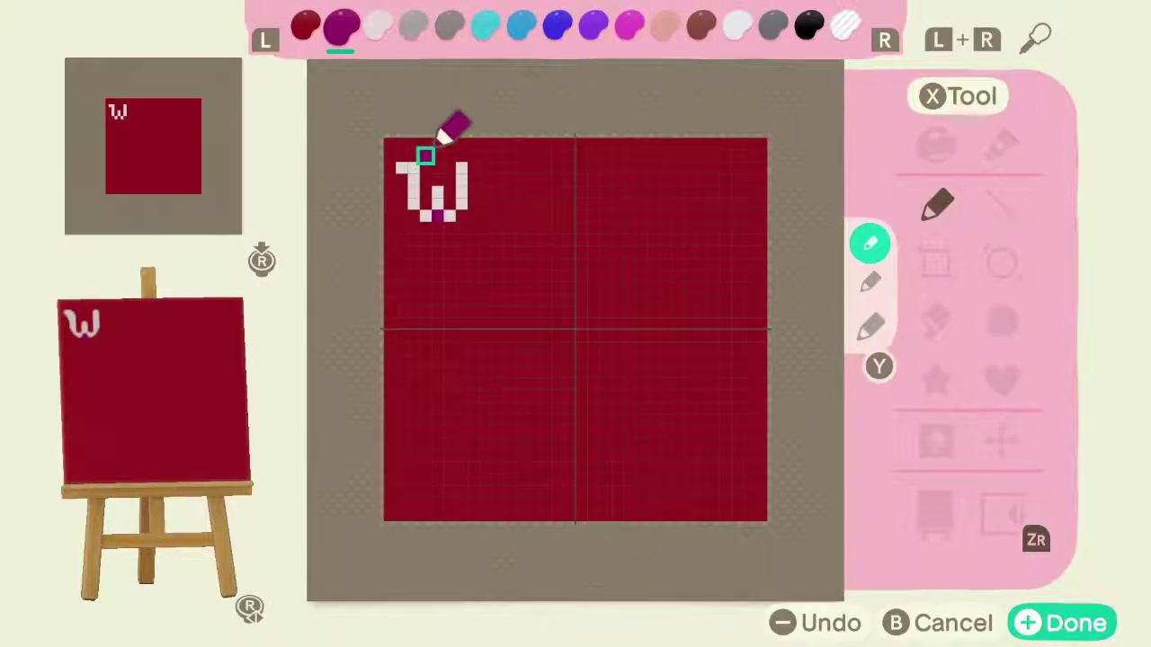
{"action": "key", "text": "r"}
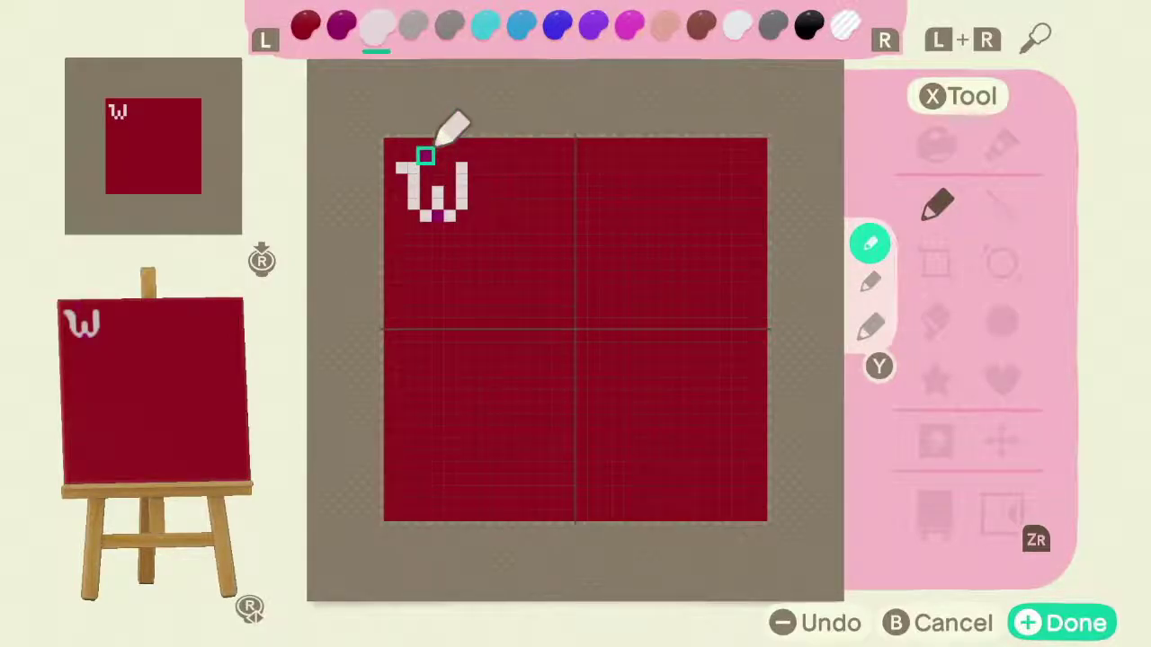
- Draw an off-white X, three by five pixels, beside the W, with a one-pixel lower-left serif and a purple shading pixel beneath it
{"action": "left_click", "coordinate": [498, 179]}
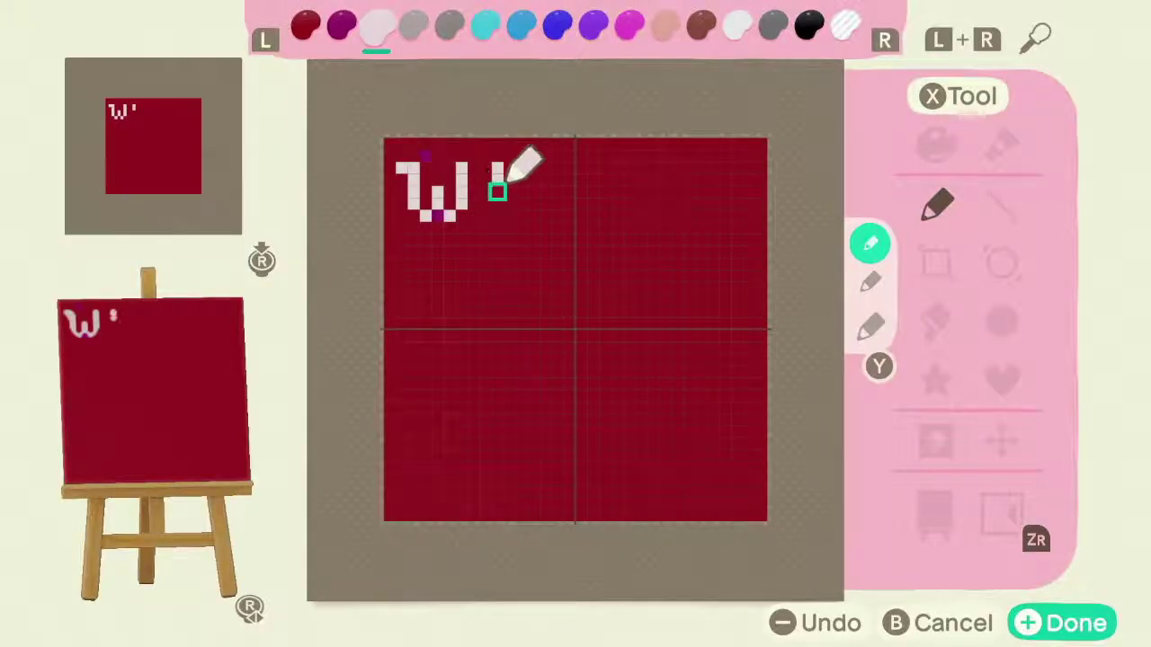
{"action": "left_click", "coordinate": [509, 191]}
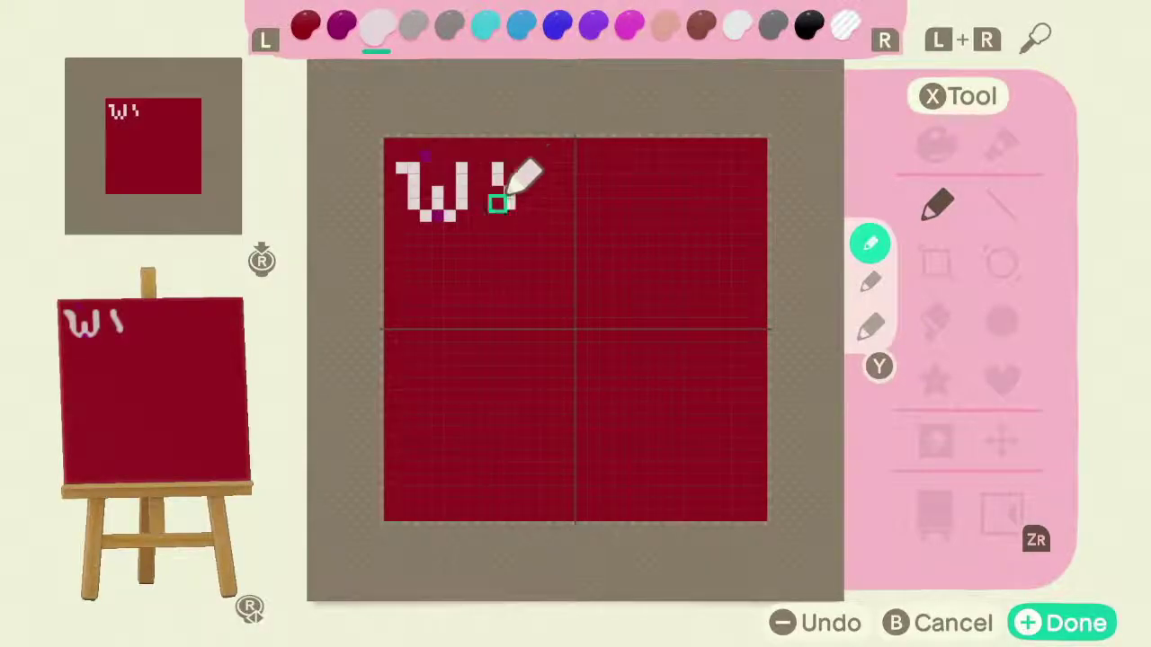
{"action": "key", "text": "minus"}
{"action": "left_click", "coordinate": [509, 191]}
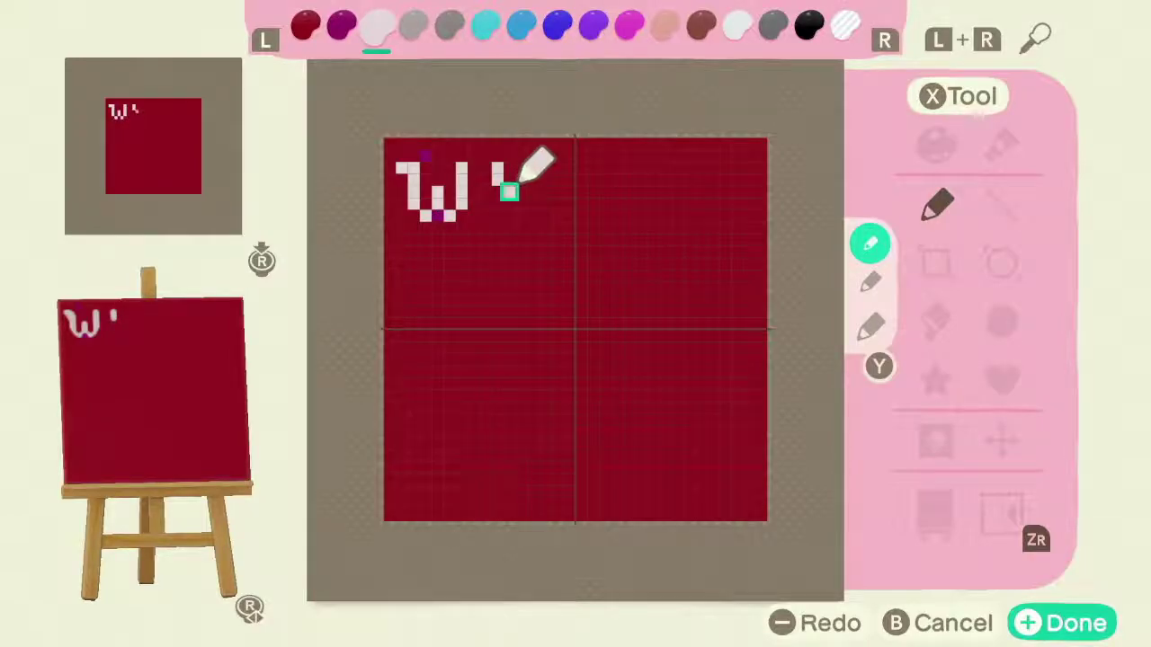
{"action": "left_click_drag", "start_coordinate": [498, 203], "coordinate": [497, 214]}
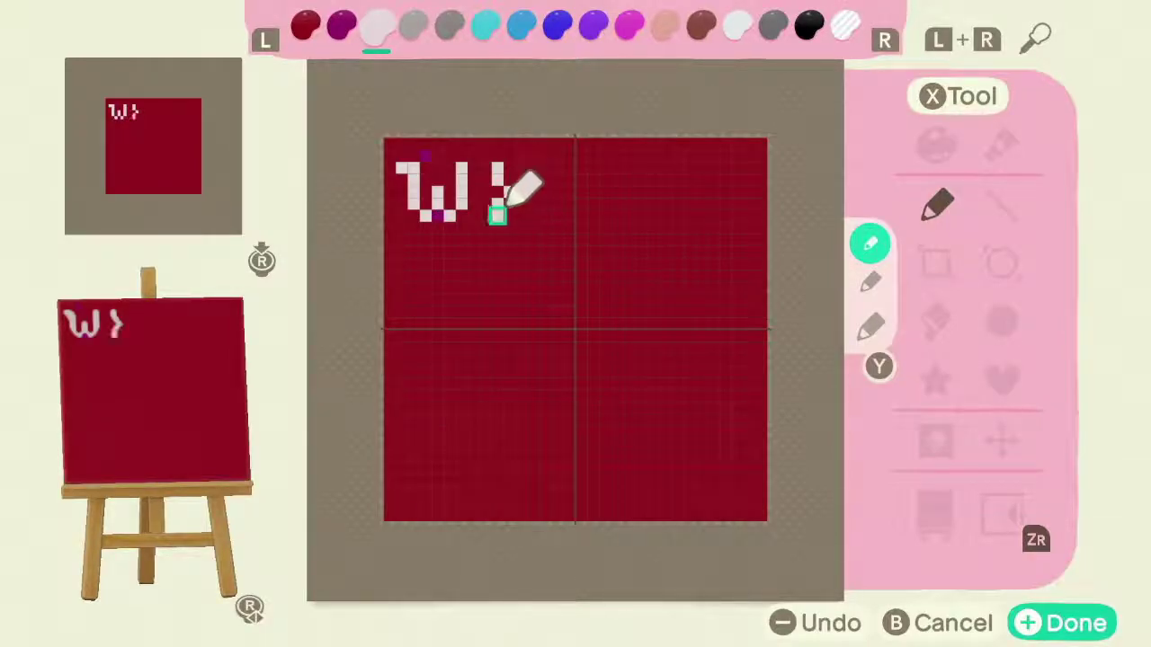
{"action": "left_click", "coordinate": [521, 169]}
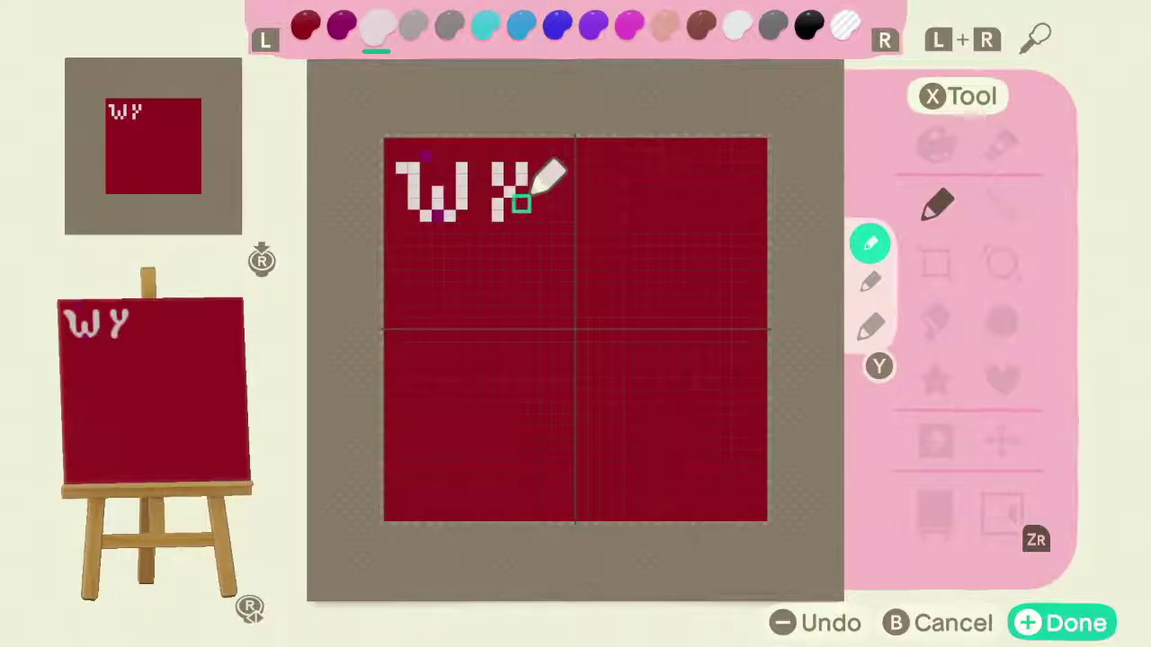
{"action": "left_click_drag", "start_coordinate": [521, 203], "coordinate": [521, 214]}
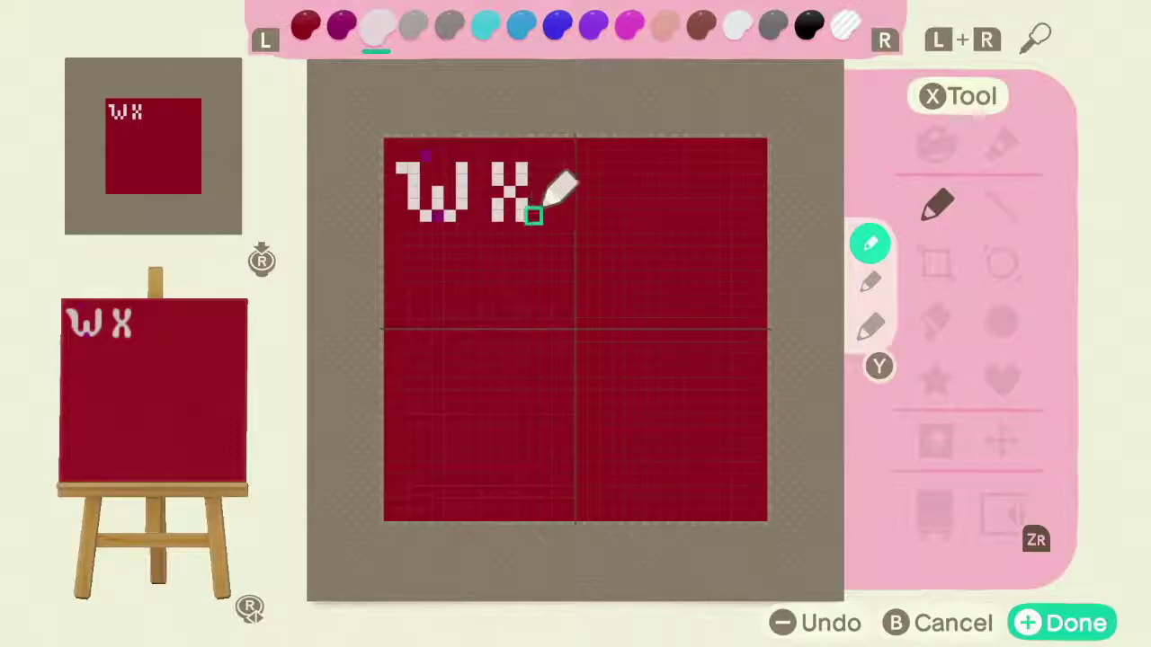
{"action": "left_click", "coordinate": [485, 215]}
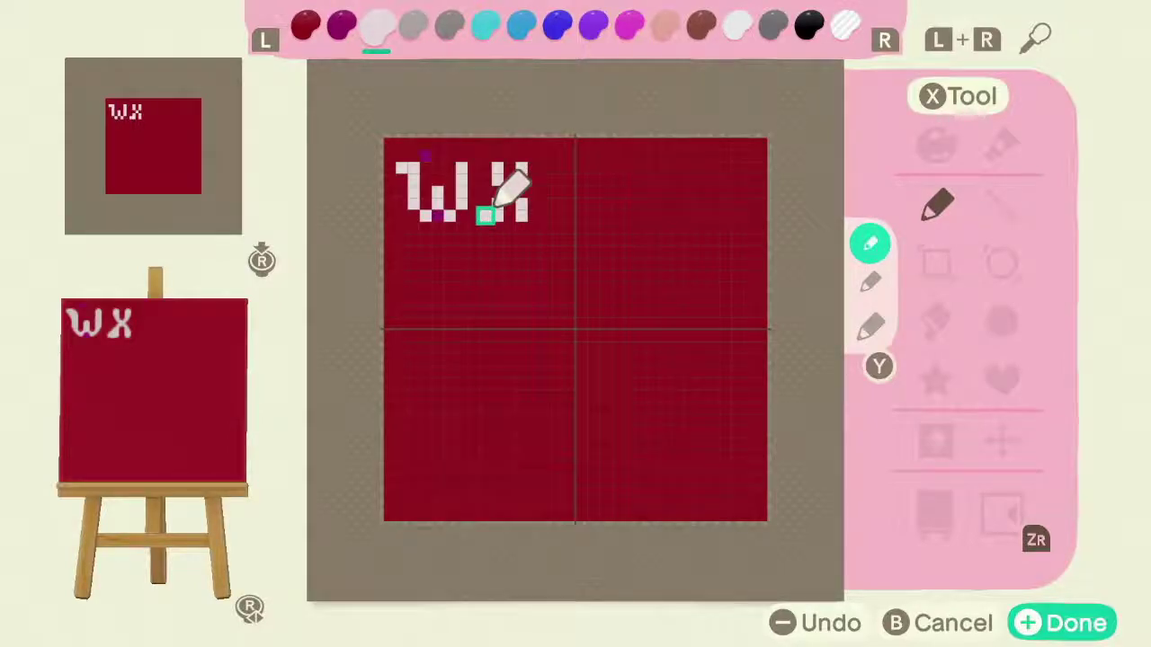
{"action": "key", "text": "l"}
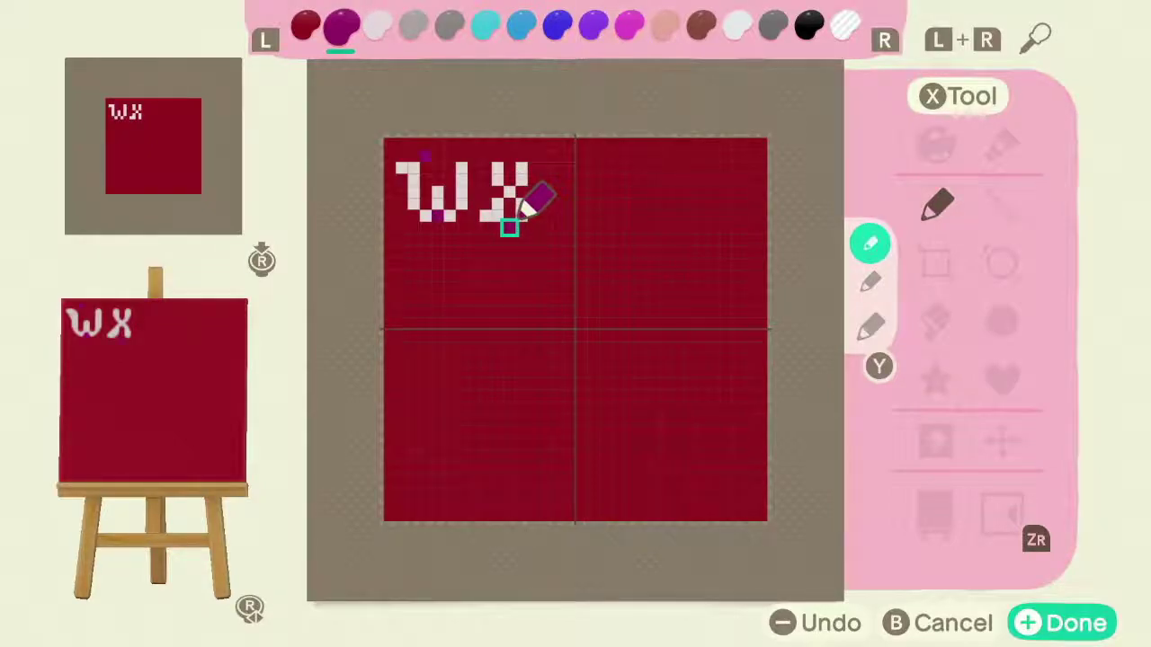
- Draw an off-white letter Y, three by five pixels with a centred stem, beside the X
{"action": "key", "text": "r"}
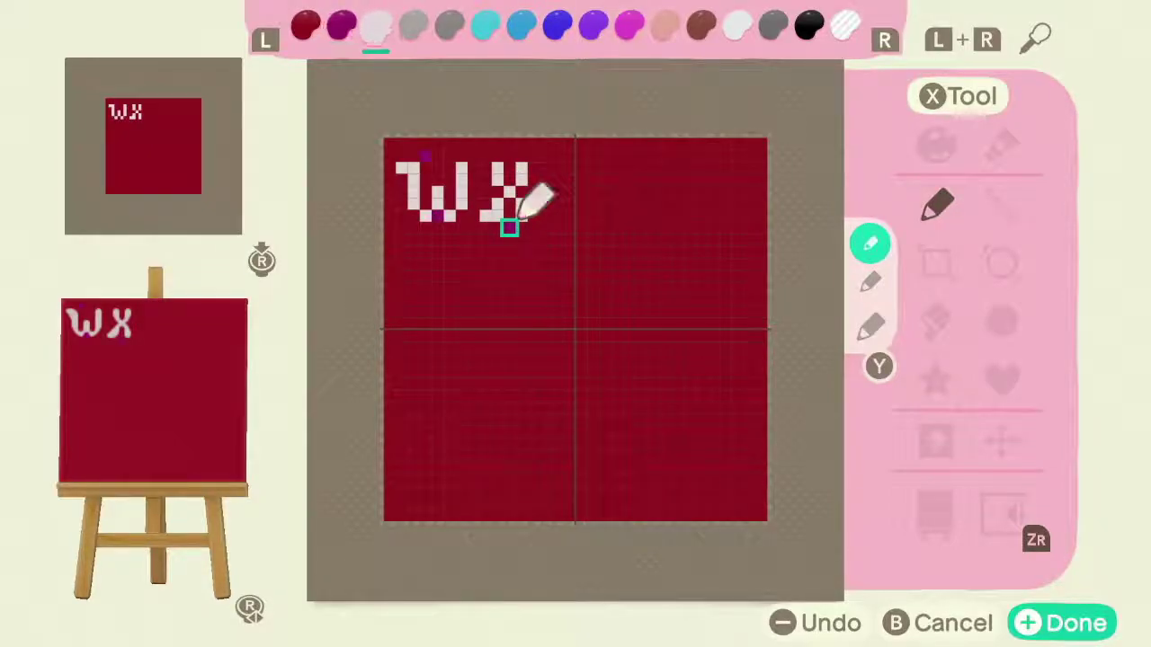
{"action": "left_click", "coordinate": [558, 168]}
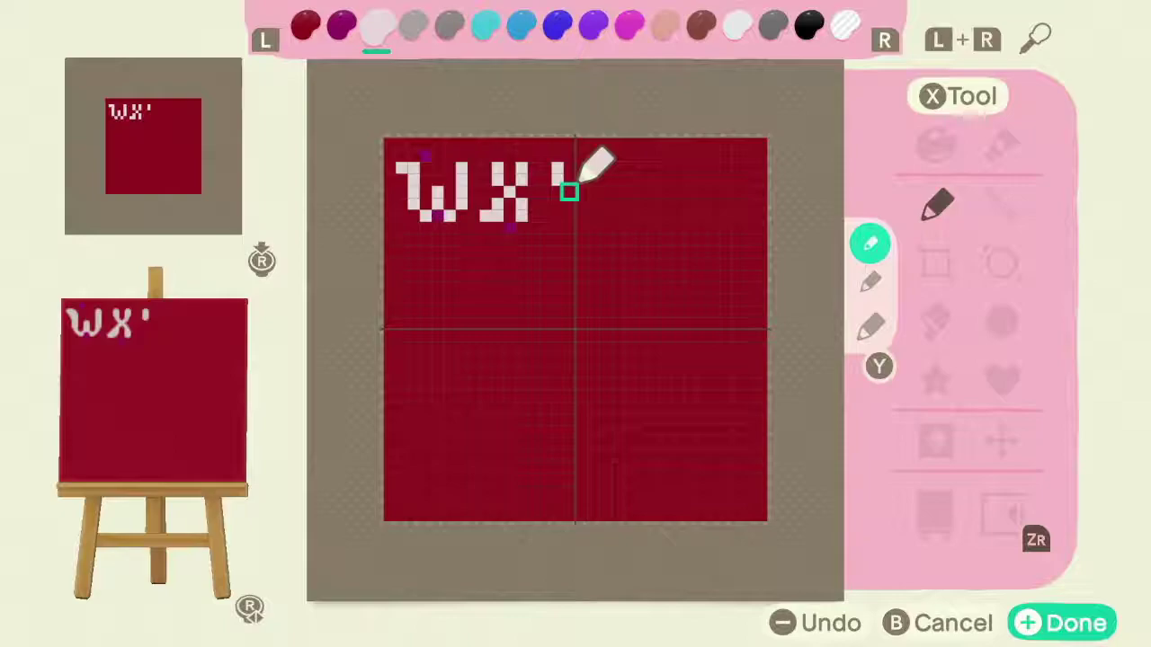
{"action": "mouse_move", "coordinate": [569, 191]}
{"action": "left_mouse_down"}
{"action": "mouse_move", "coordinate": [568, 220]}
{"action": "mouse_move", "coordinate": [569, 179]}
{"action": "left_mouse_up"}
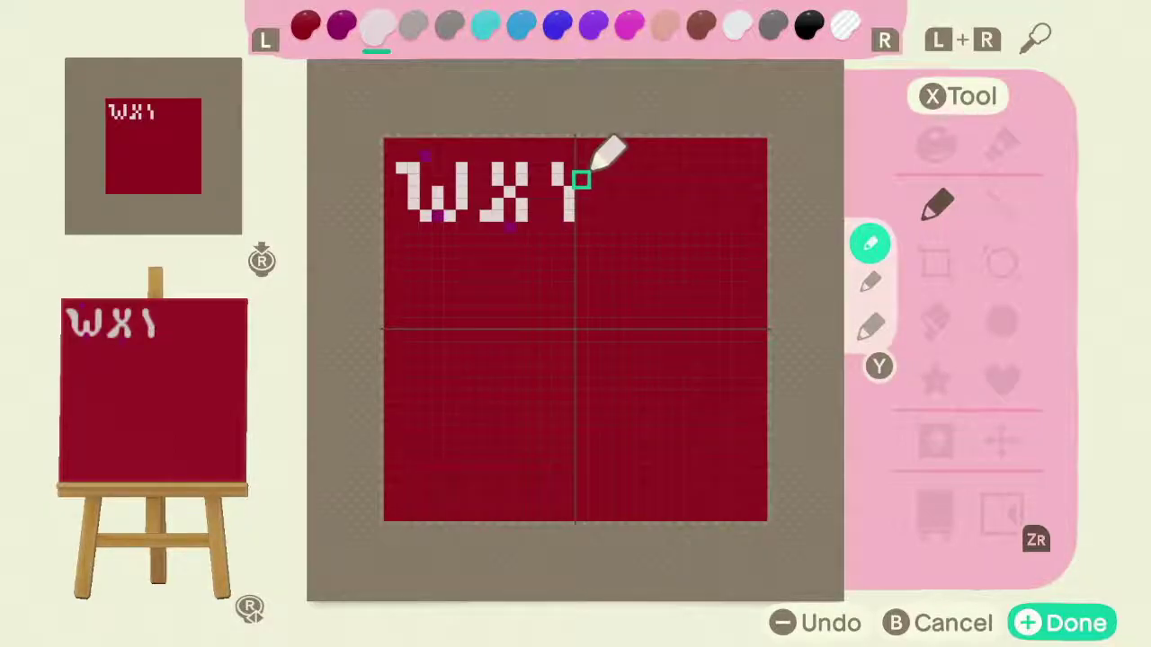
{"action": "left_click", "coordinate": [581, 169]}
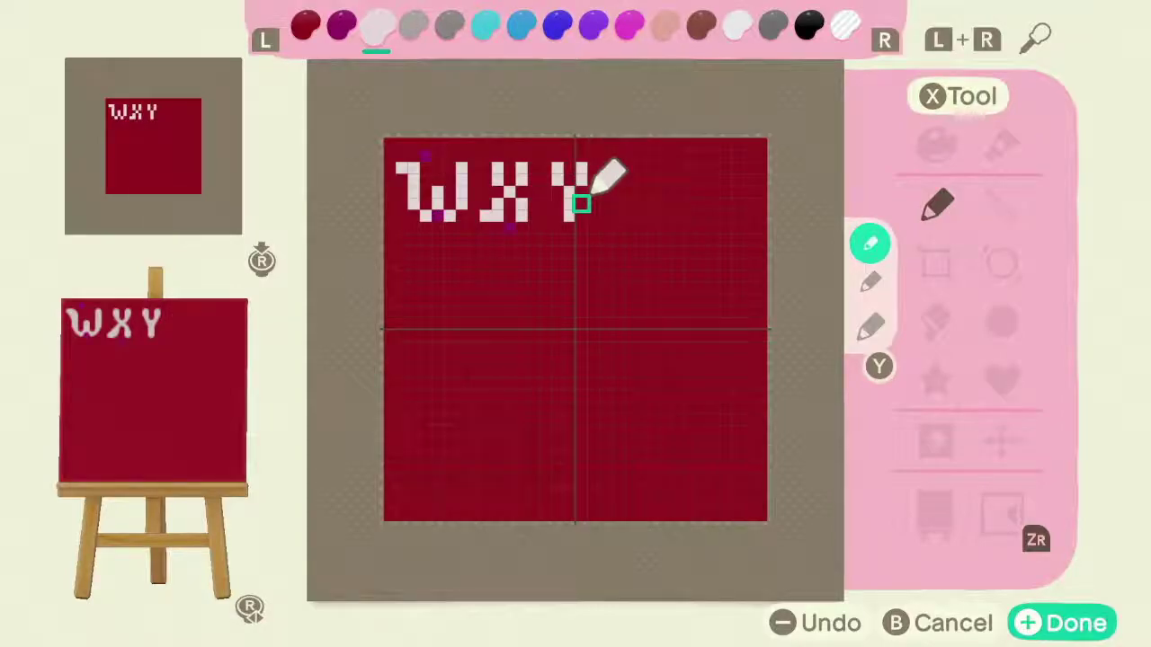
- Add a one-pixel off-white serif to the Y's upper left and a purple shading pixel above its opening
{"action": "key", "text": "l"}
{"action": "key", "text": "r"}
{"action": "left_click", "coordinate": [534, 156]}
{"action": "key", "text": "ctrl+z"}
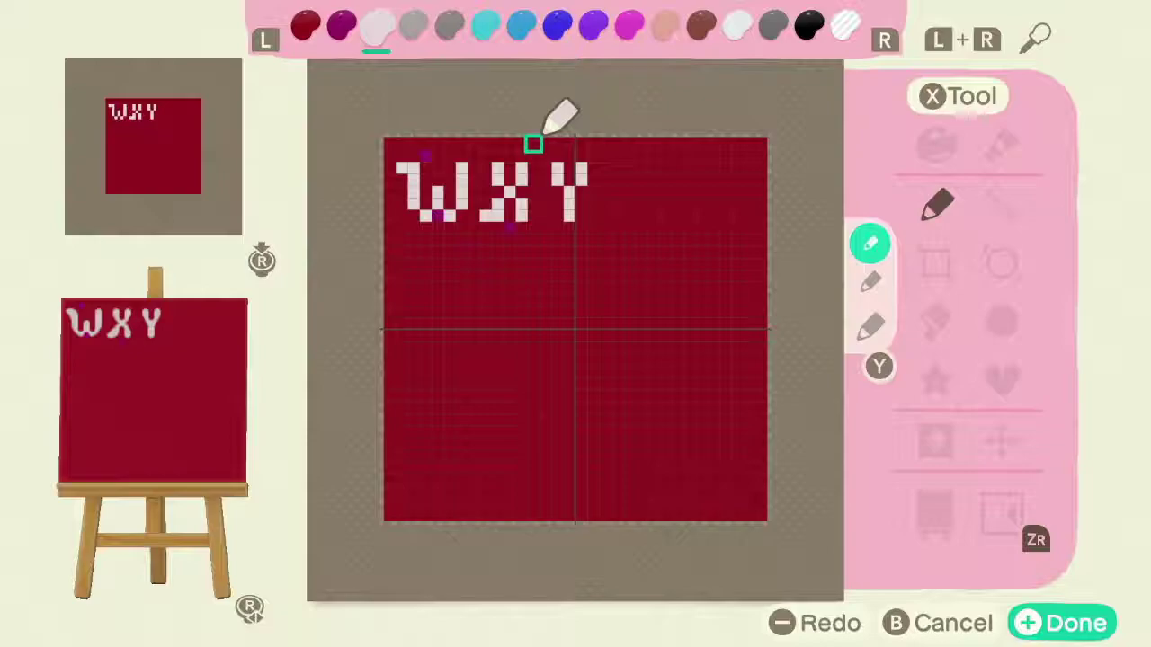
{"action": "left_click", "coordinate": [545, 168]}
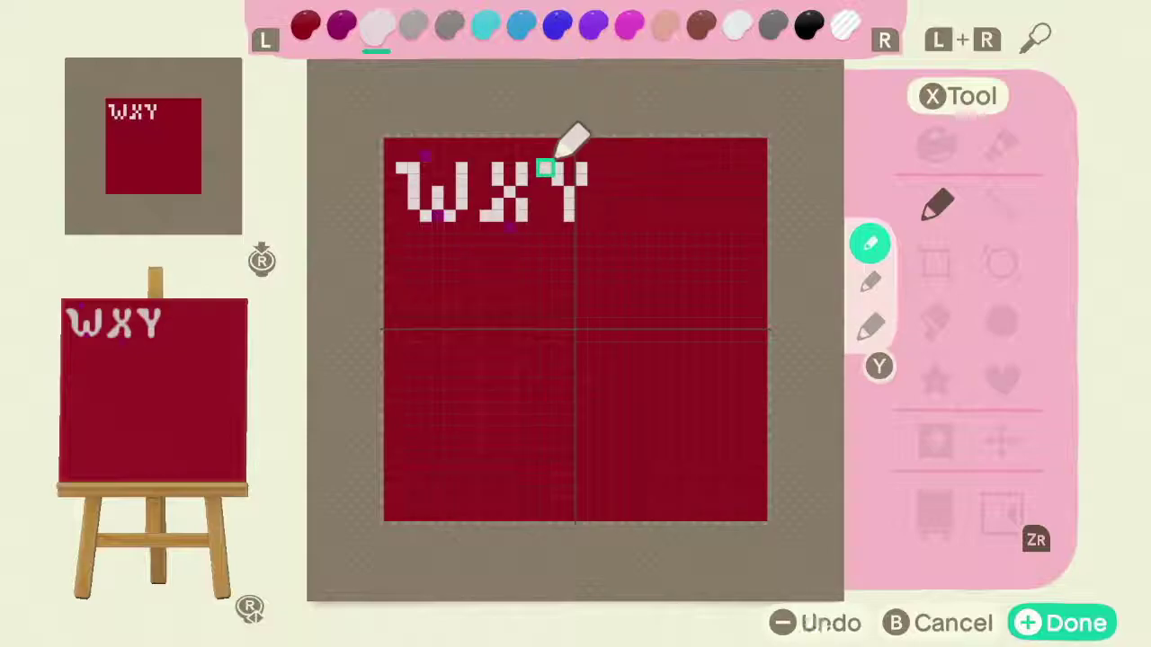
{"action": "key", "text": "l"}
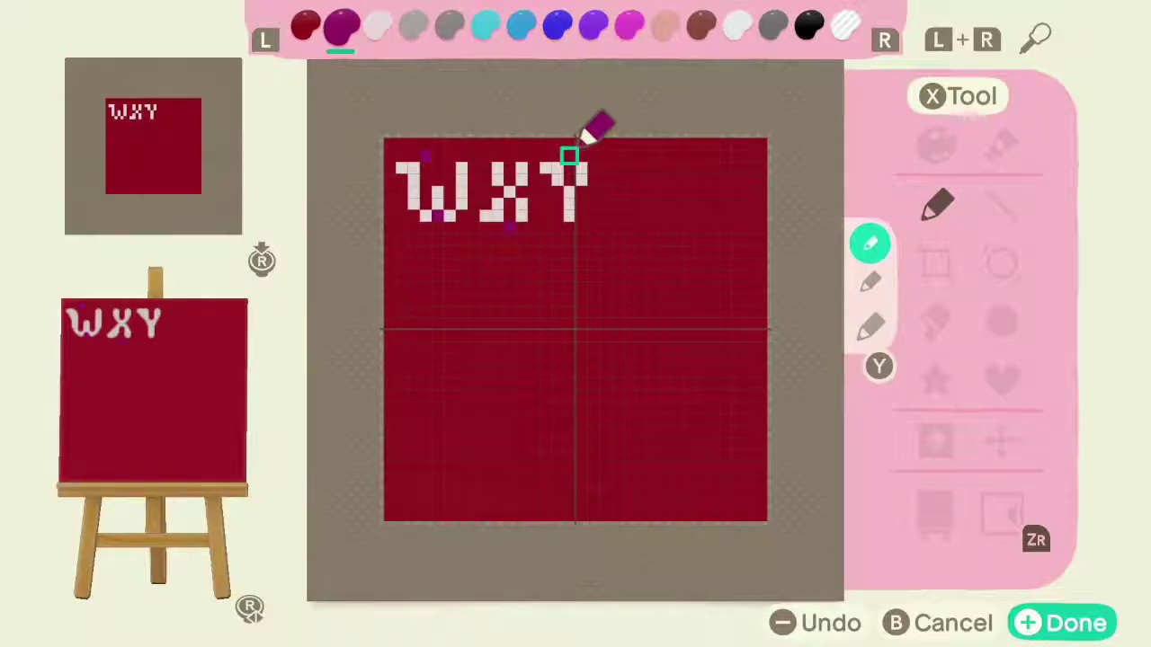
- Draw an off-white letter Z, three by five pixels, beside the Y and finish the W-to-Z design
{"action": "key", "text": "r"}
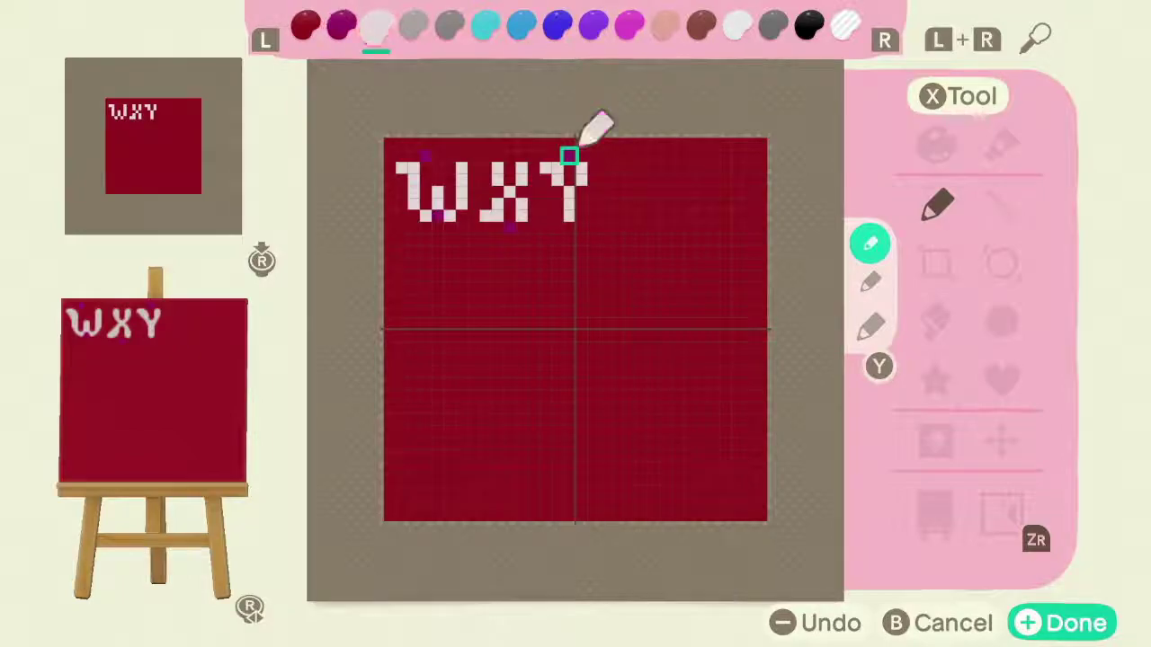
{"action": "mouse_move", "coordinate": [617, 169]}
{"action": "left_mouse_down"}
{"action": "mouse_move", "coordinate": [640, 168]}
{"action": "mouse_move", "coordinate": [617, 204]}
{"action": "mouse_move", "coordinate": [617, 215]}
{"action": "mouse_move", "coordinate": [640, 215]}
{"action": "left_mouse_up"}
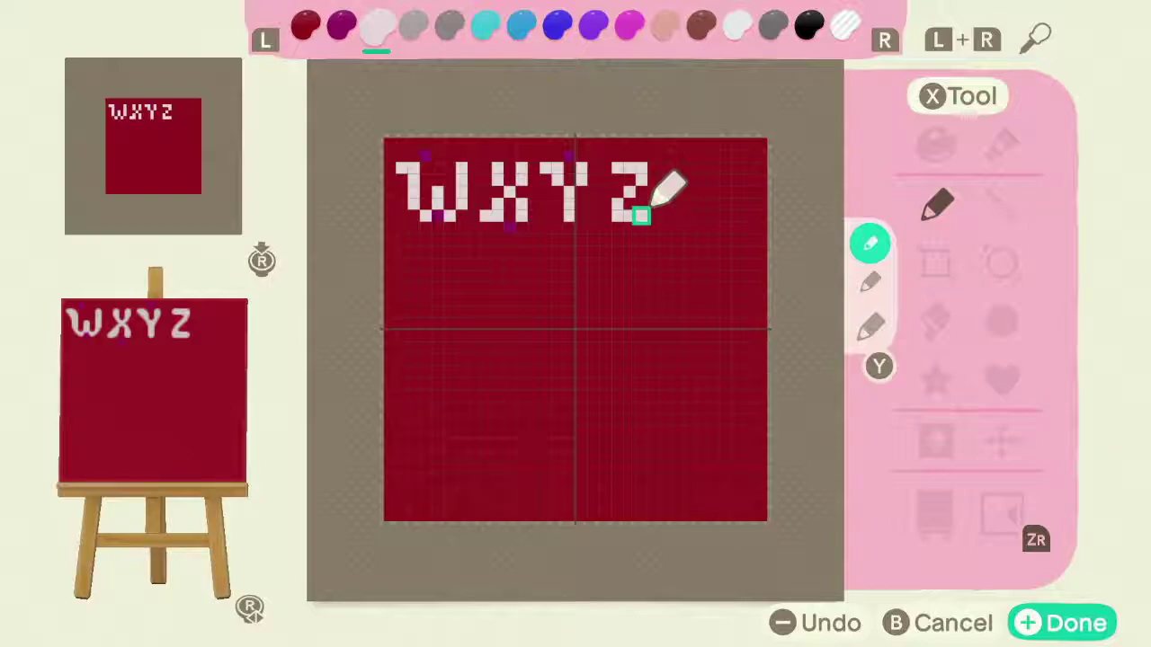
{"action": "key", "text": "plus"}
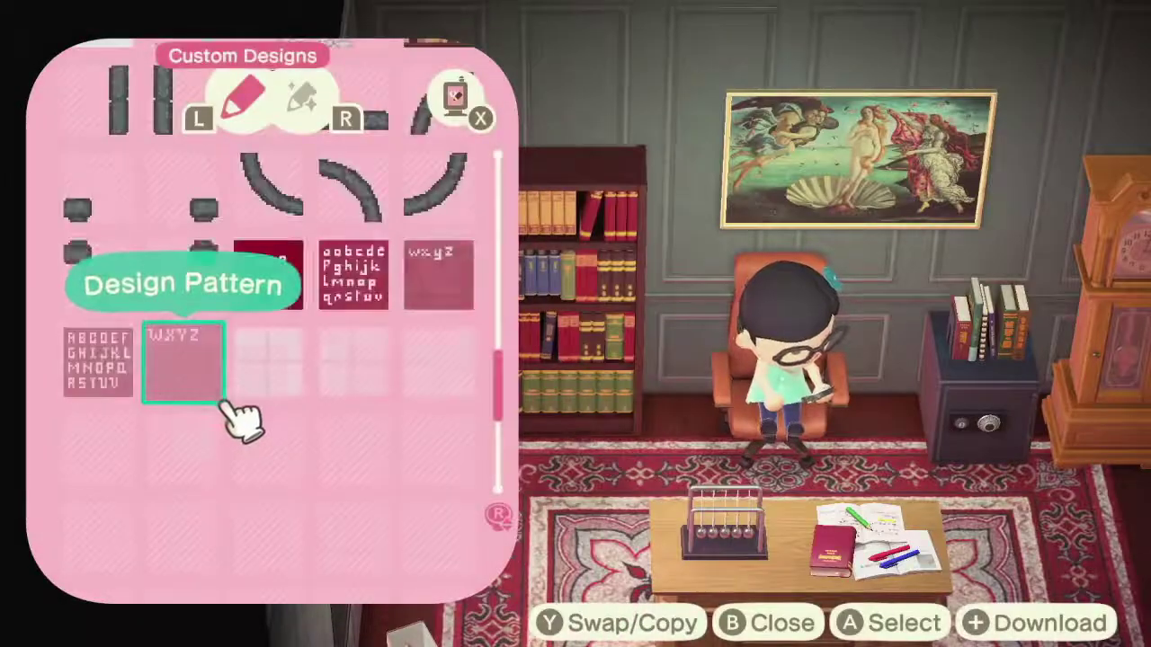
{"action": "key", "text": "b"}
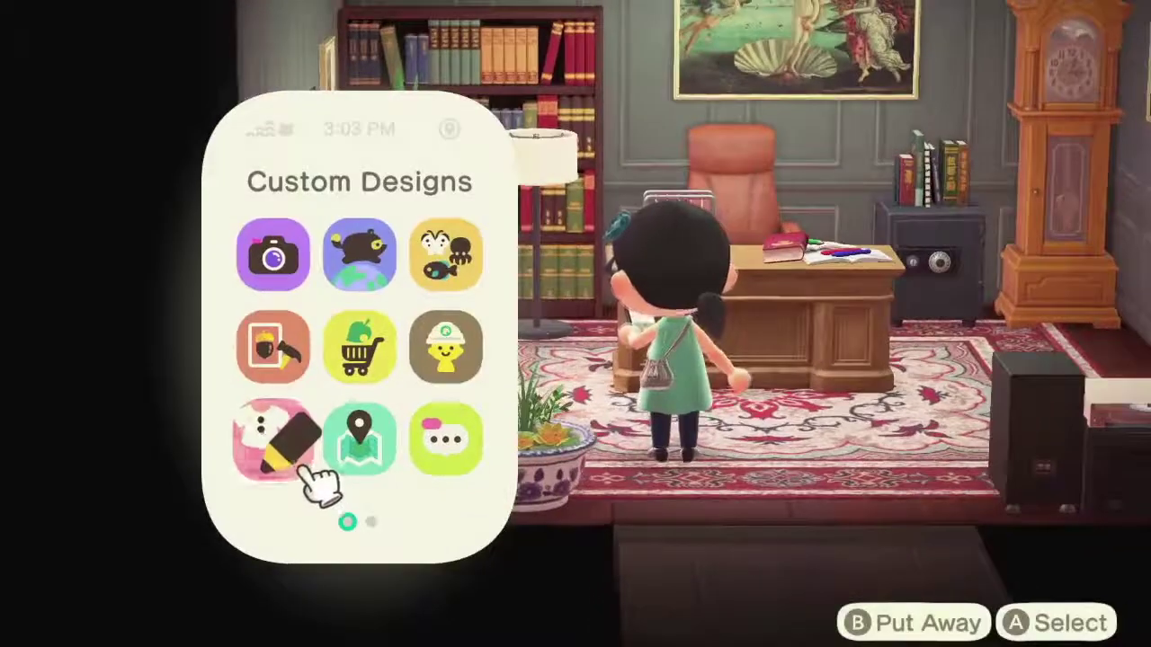
- Display the uppercase A-to-V custom design on an easel in the room in front of the desk
{"action": "key", "text": "a"}
{"action": "key", "text": "Left"}
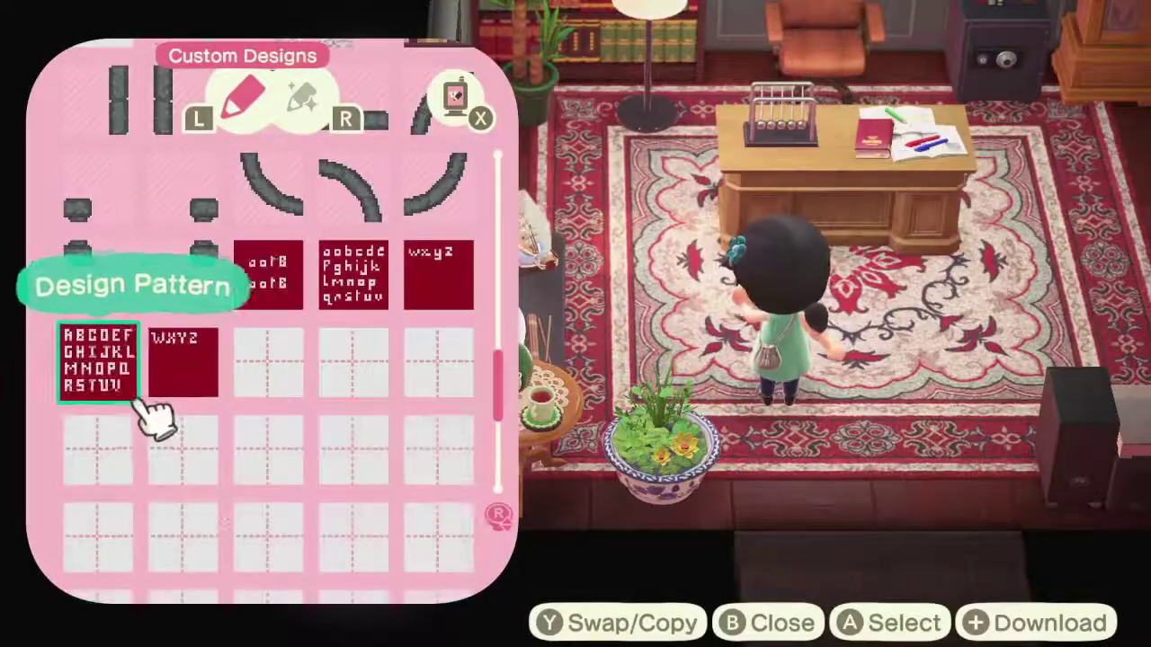
{"action": "key", "text": "a"}
{"action": "key", "text": "Down"}
{"action": "key", "text": "a"}
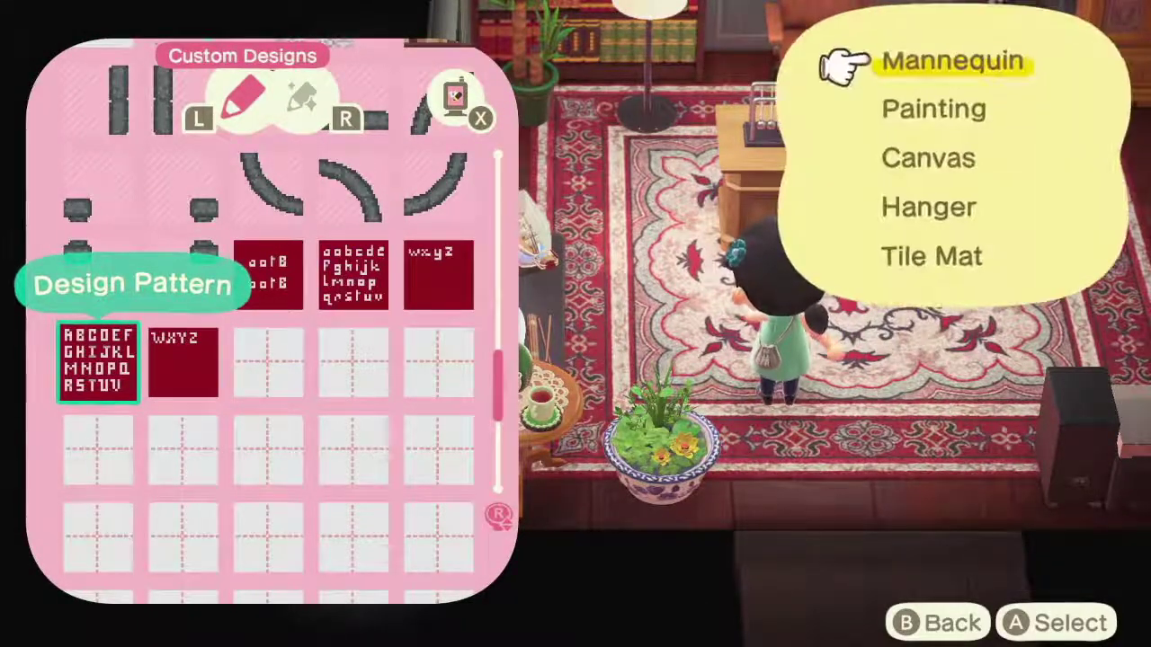
{"action": "key", "text": "a"}
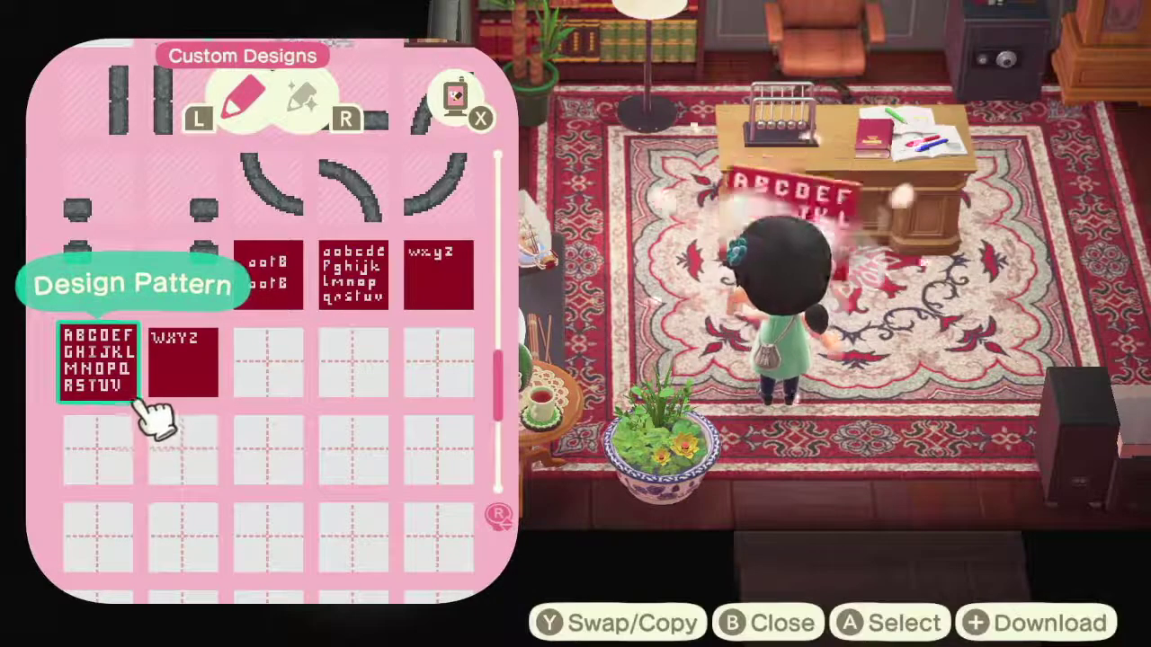
{"action": "key", "text": "Right"}
{"action": "key", "text": "Right"}
{"action": "key", "text": "b"}
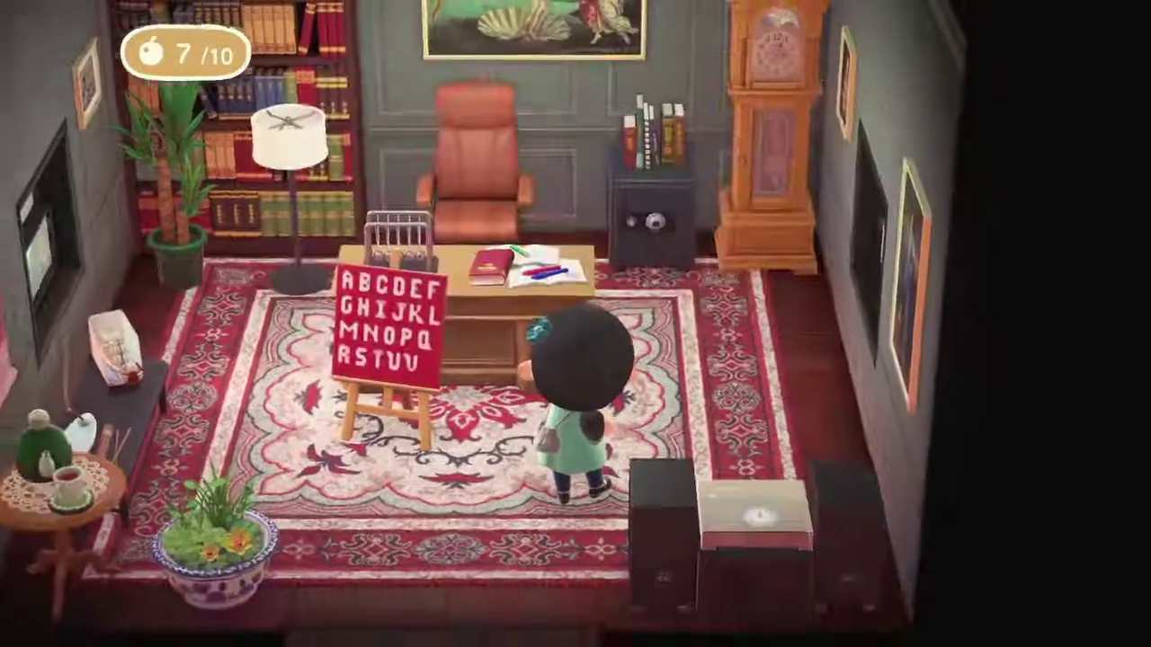
- Display the uppercase W-to-Z custom design on a second easel beside the A-to-V one and put the phone away
{"action": "key", "text": "z"}
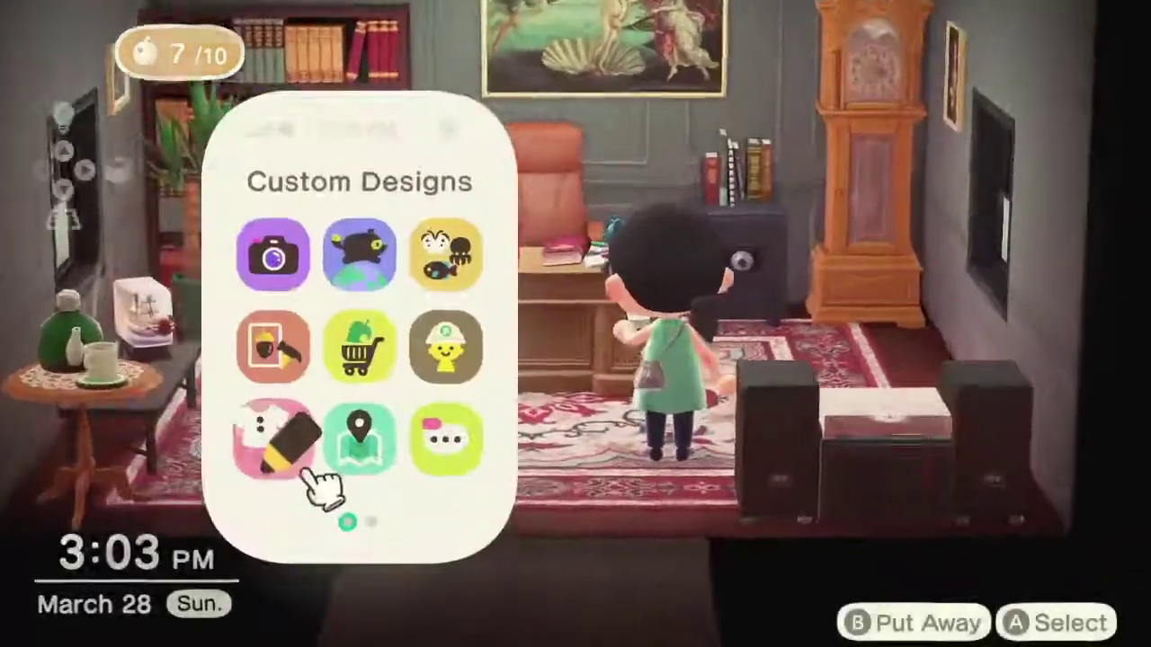
{"action": "left_click", "coordinate": [306, 472]}
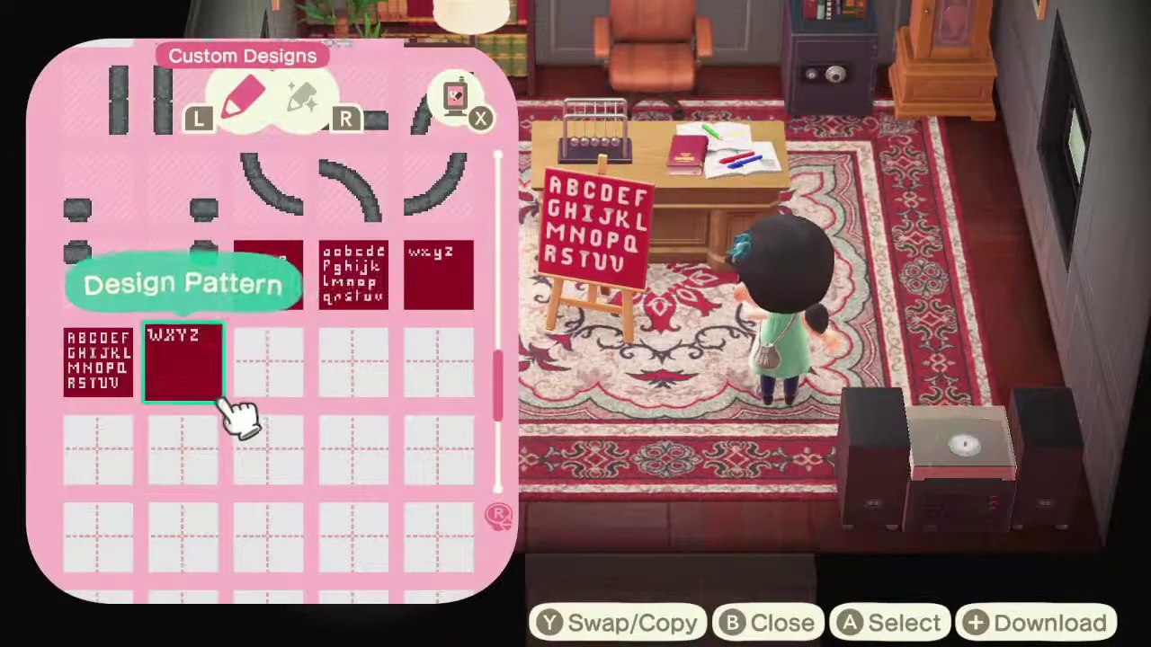
{"action": "left_click", "coordinate": [215, 400]}
{"action": "key", "text": "Down"}
{"action": "key", "text": "Return"}
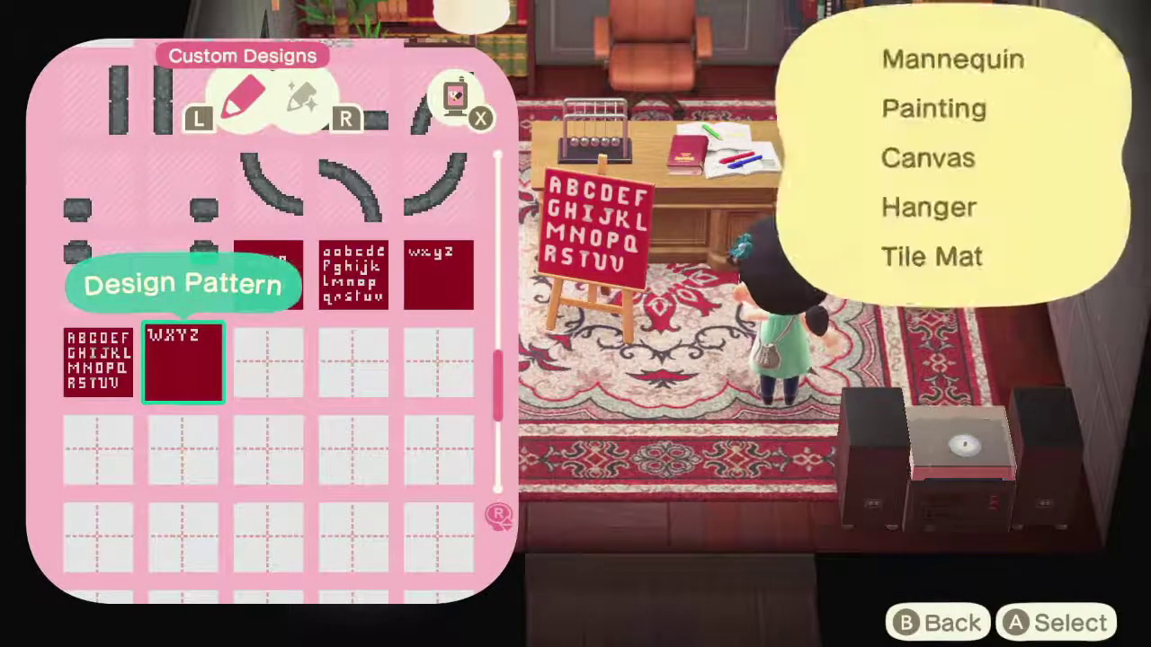
{"action": "key", "text": "Return"}
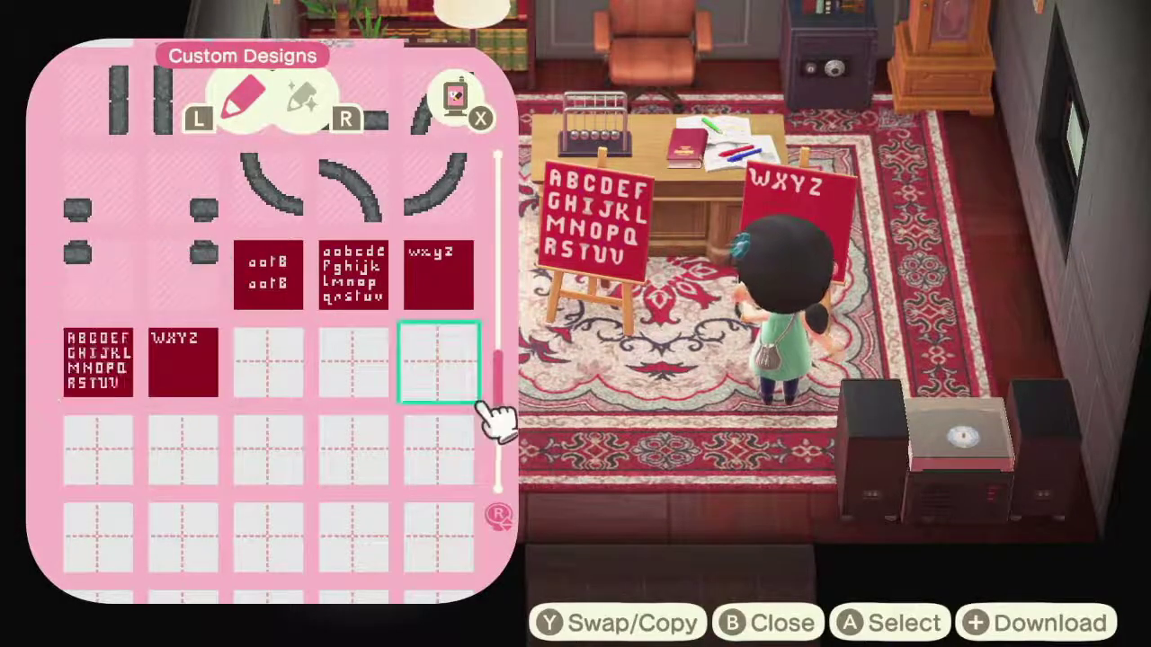
{"action": "key", "text": "Escape"}
{"action": "key", "text": "Escape"}
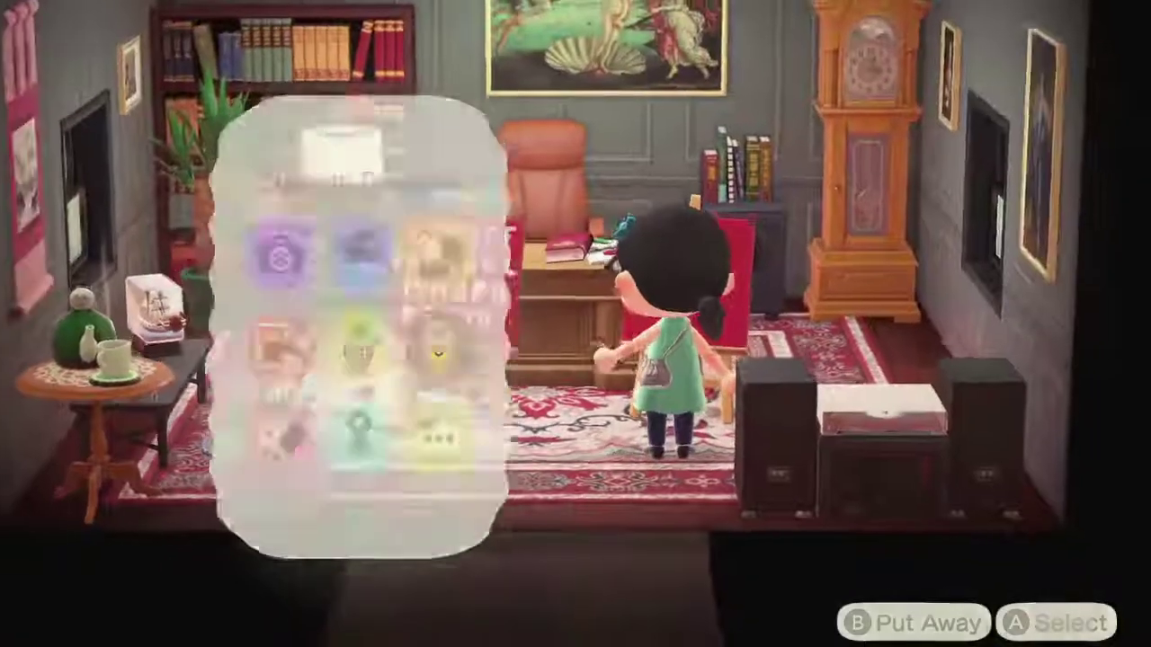